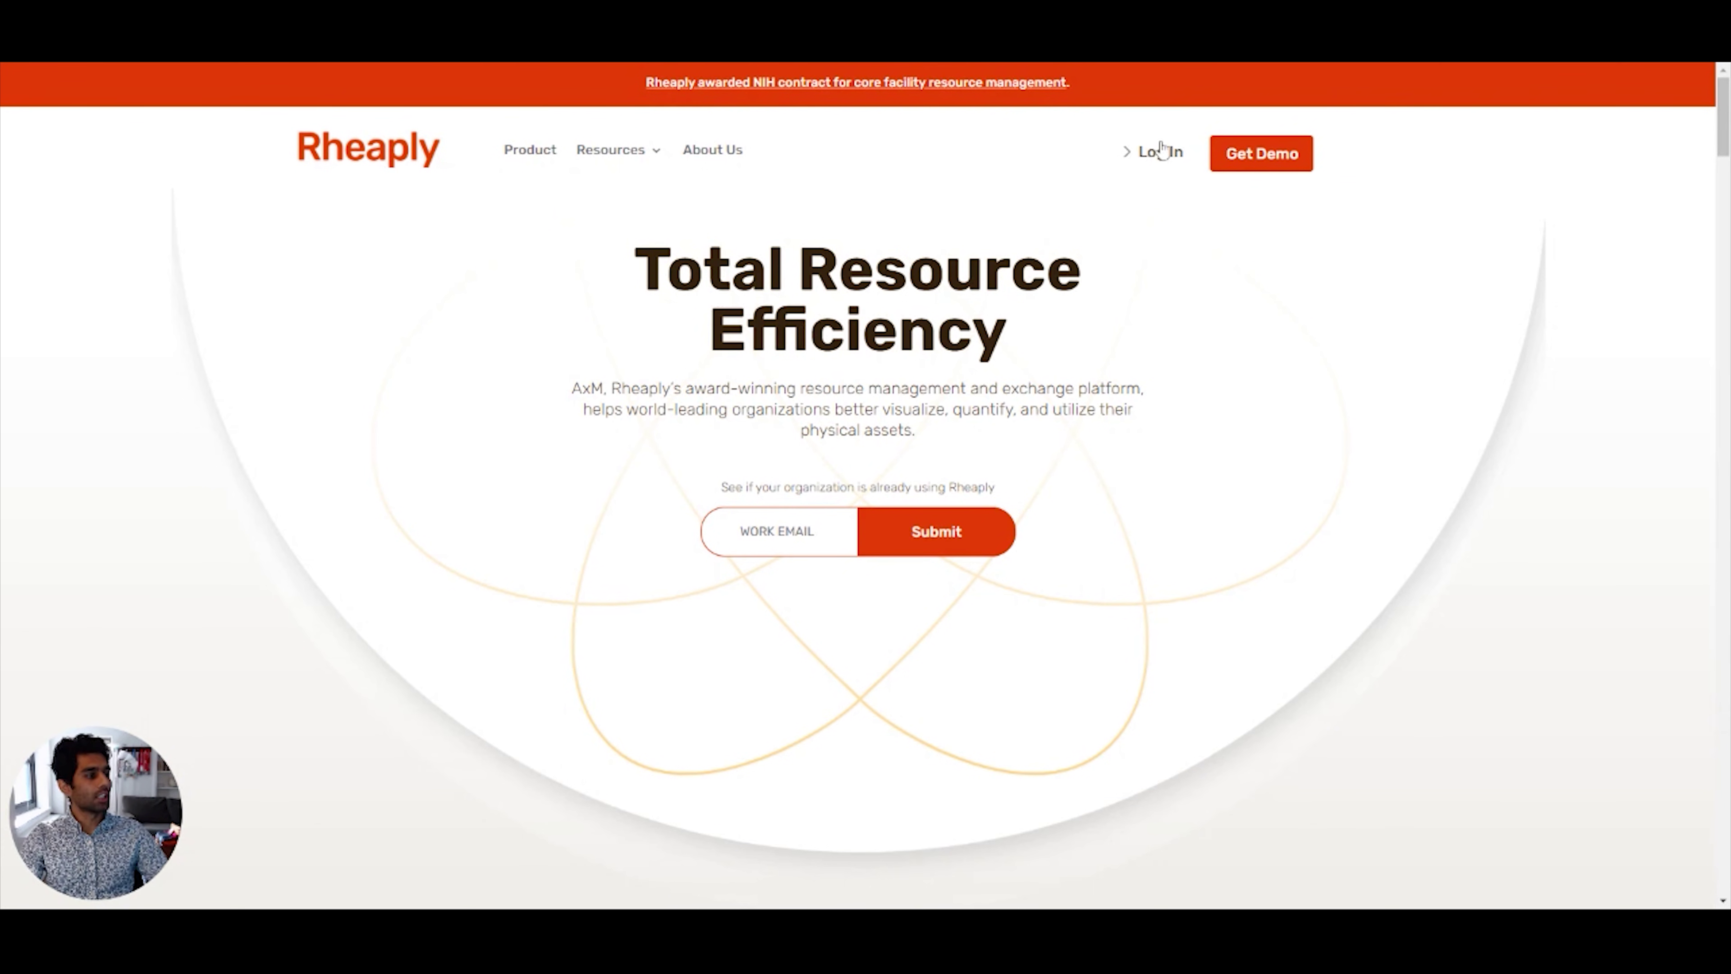
# - Open the Rheaply login page and log in with the work email address
pyautogui.click(1154, 154)
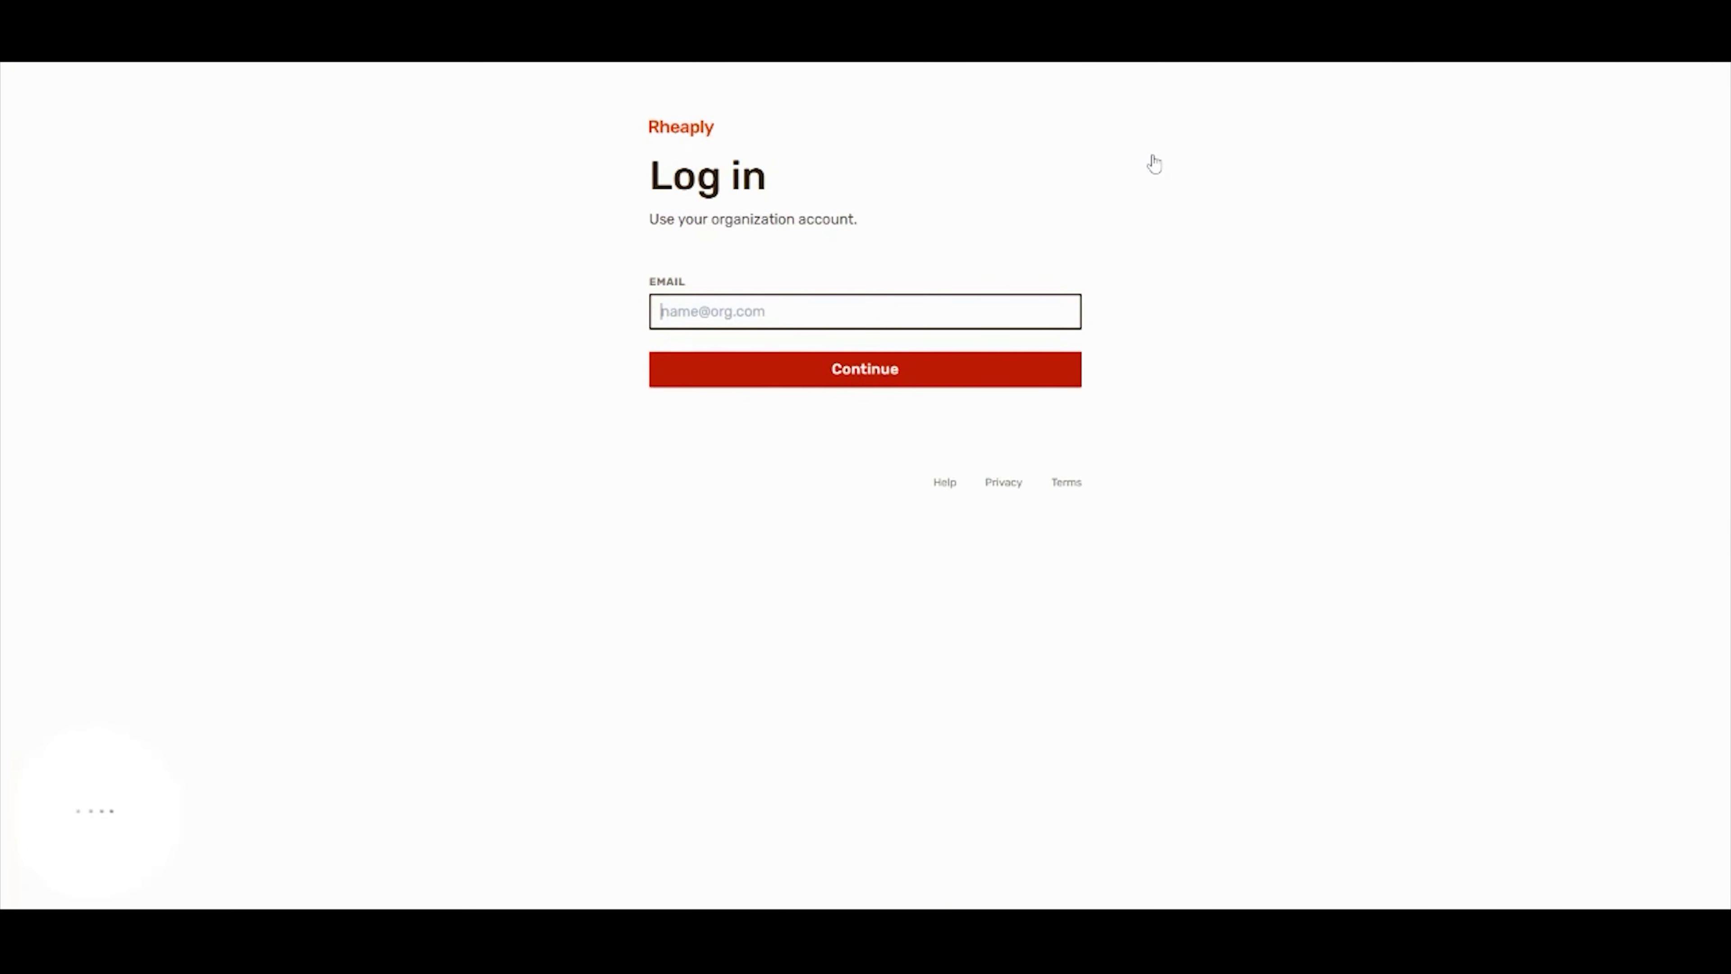
pyautogui.write('hardik')
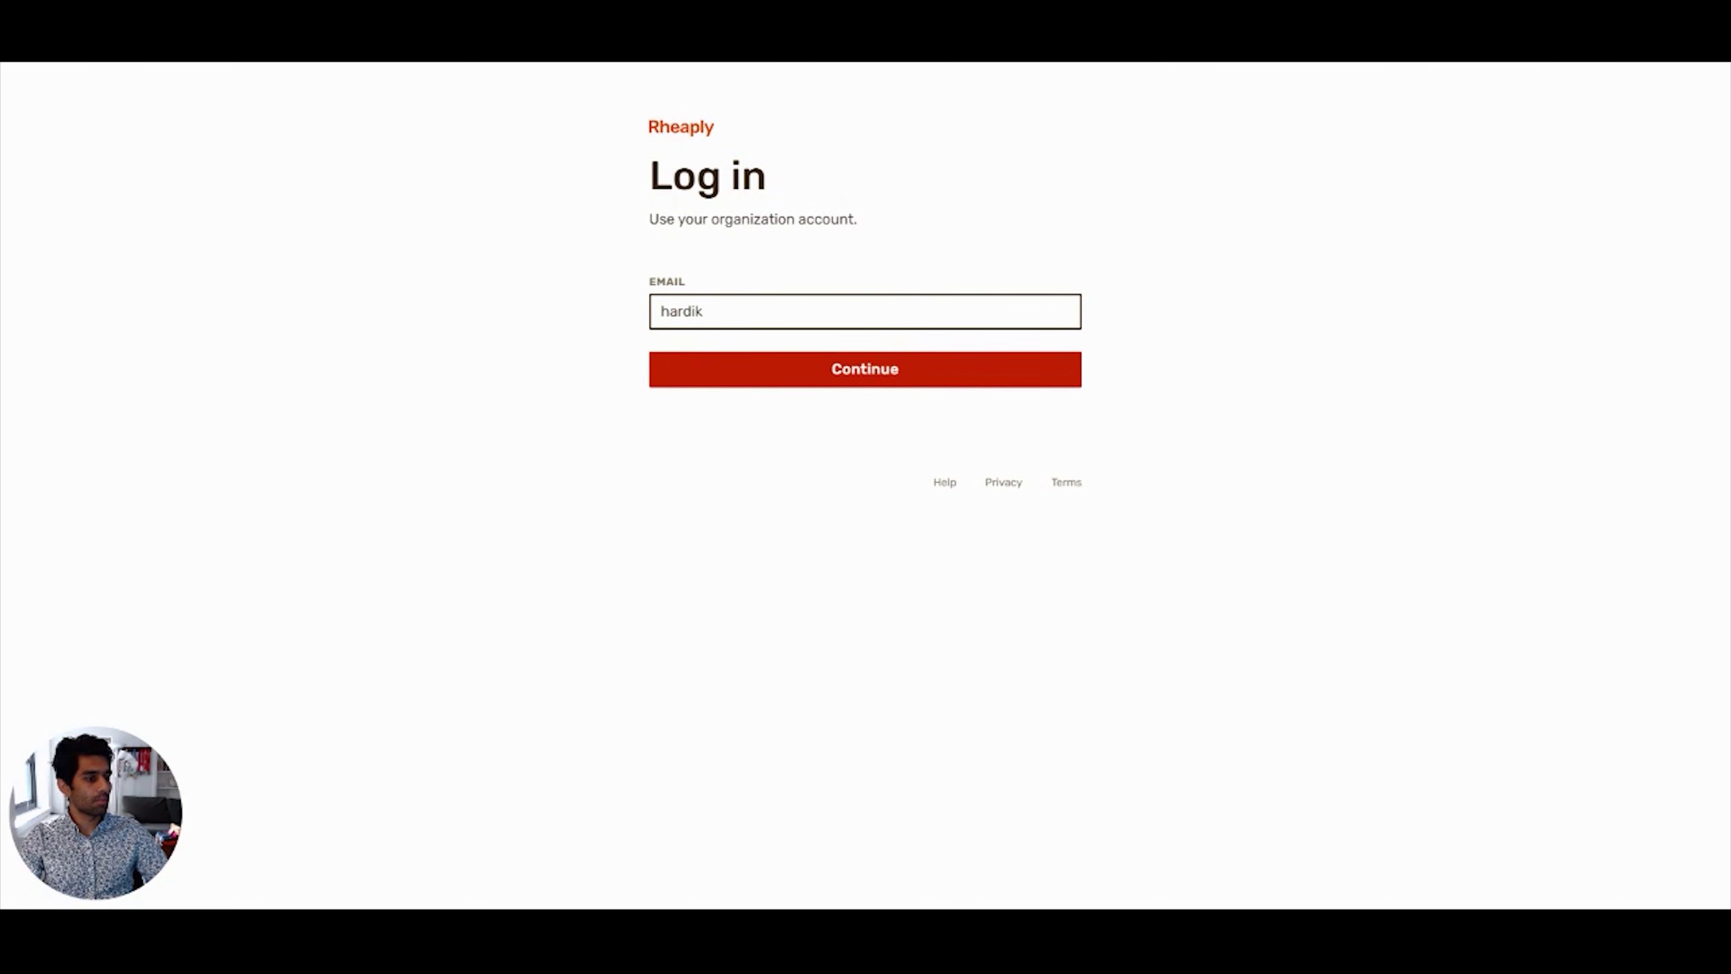
pyautogui.click(758, 359)
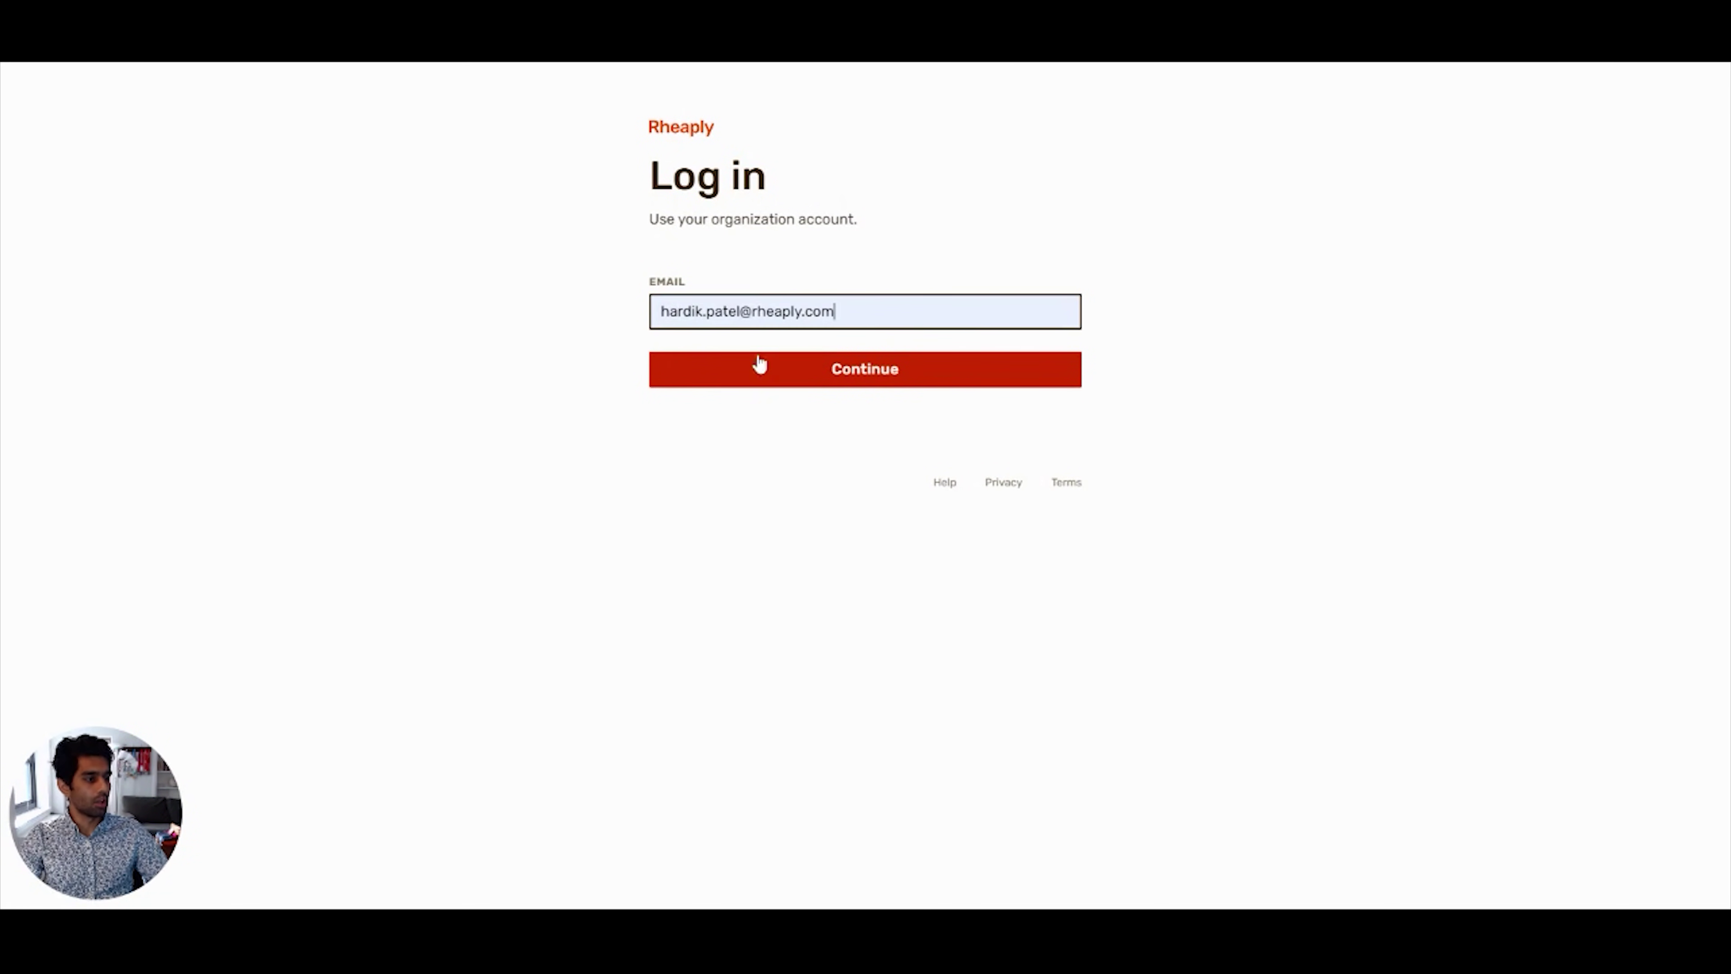
pyautogui.click(891, 387)
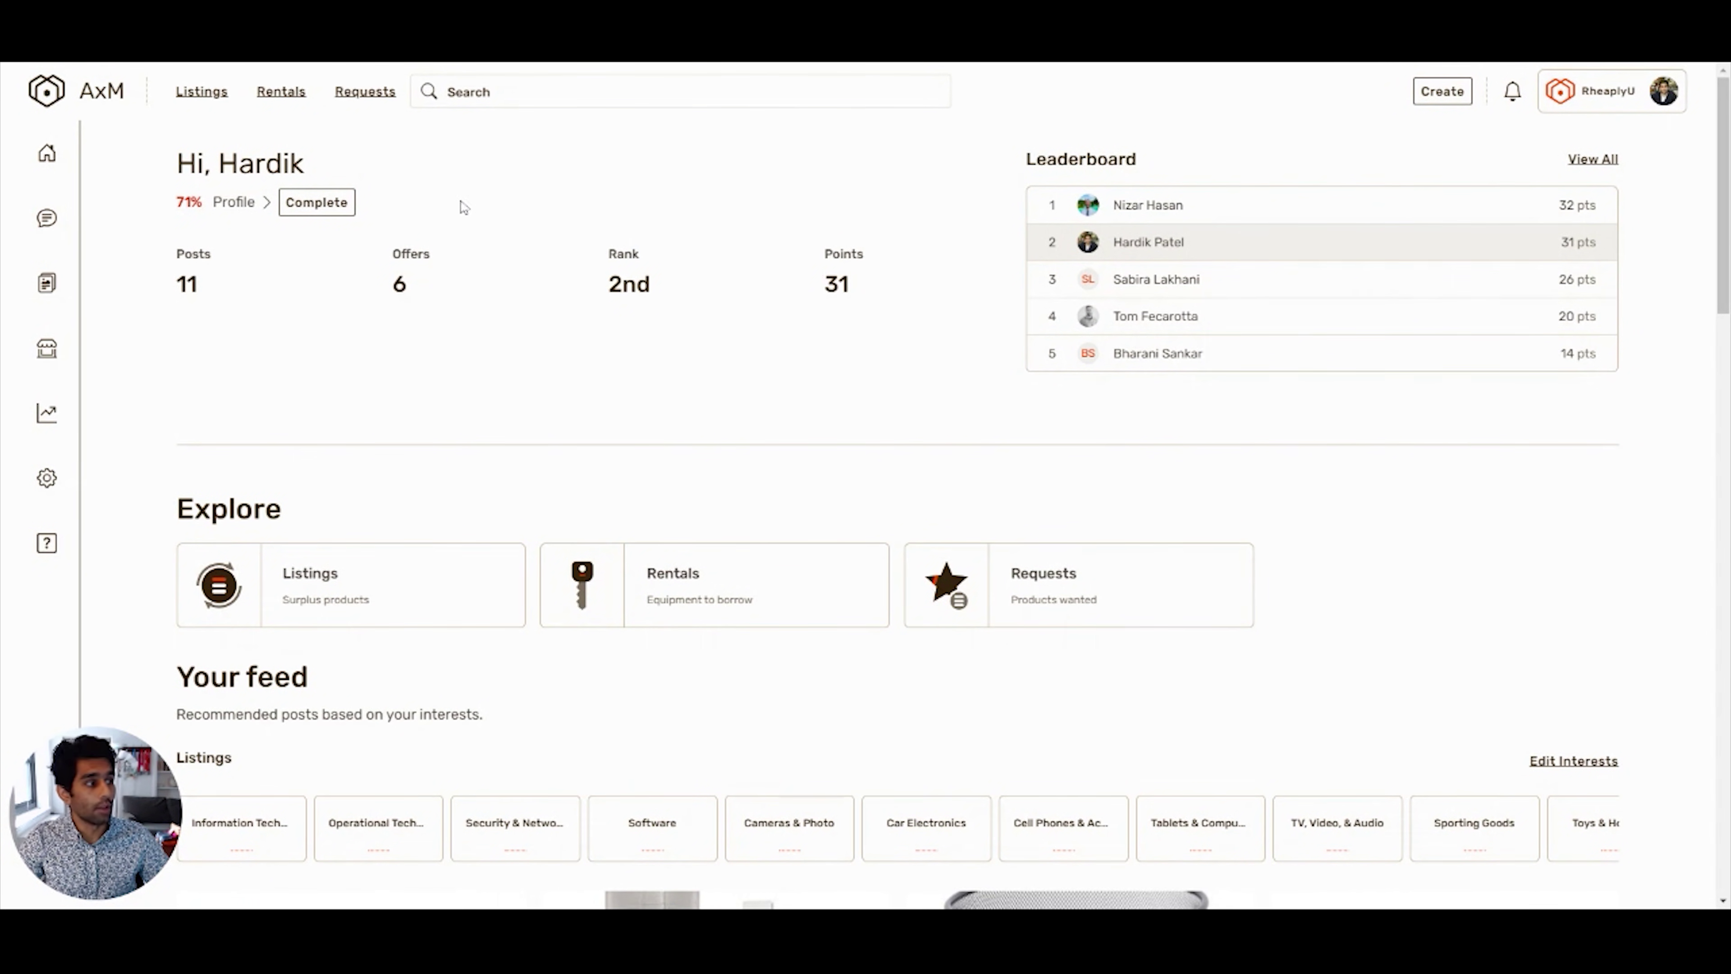
# - Open the account profile for editing and review its basic info, teams, departments, cost centers and about sections
pyautogui.click(1666, 99)
pyautogui.click(1563, 178)
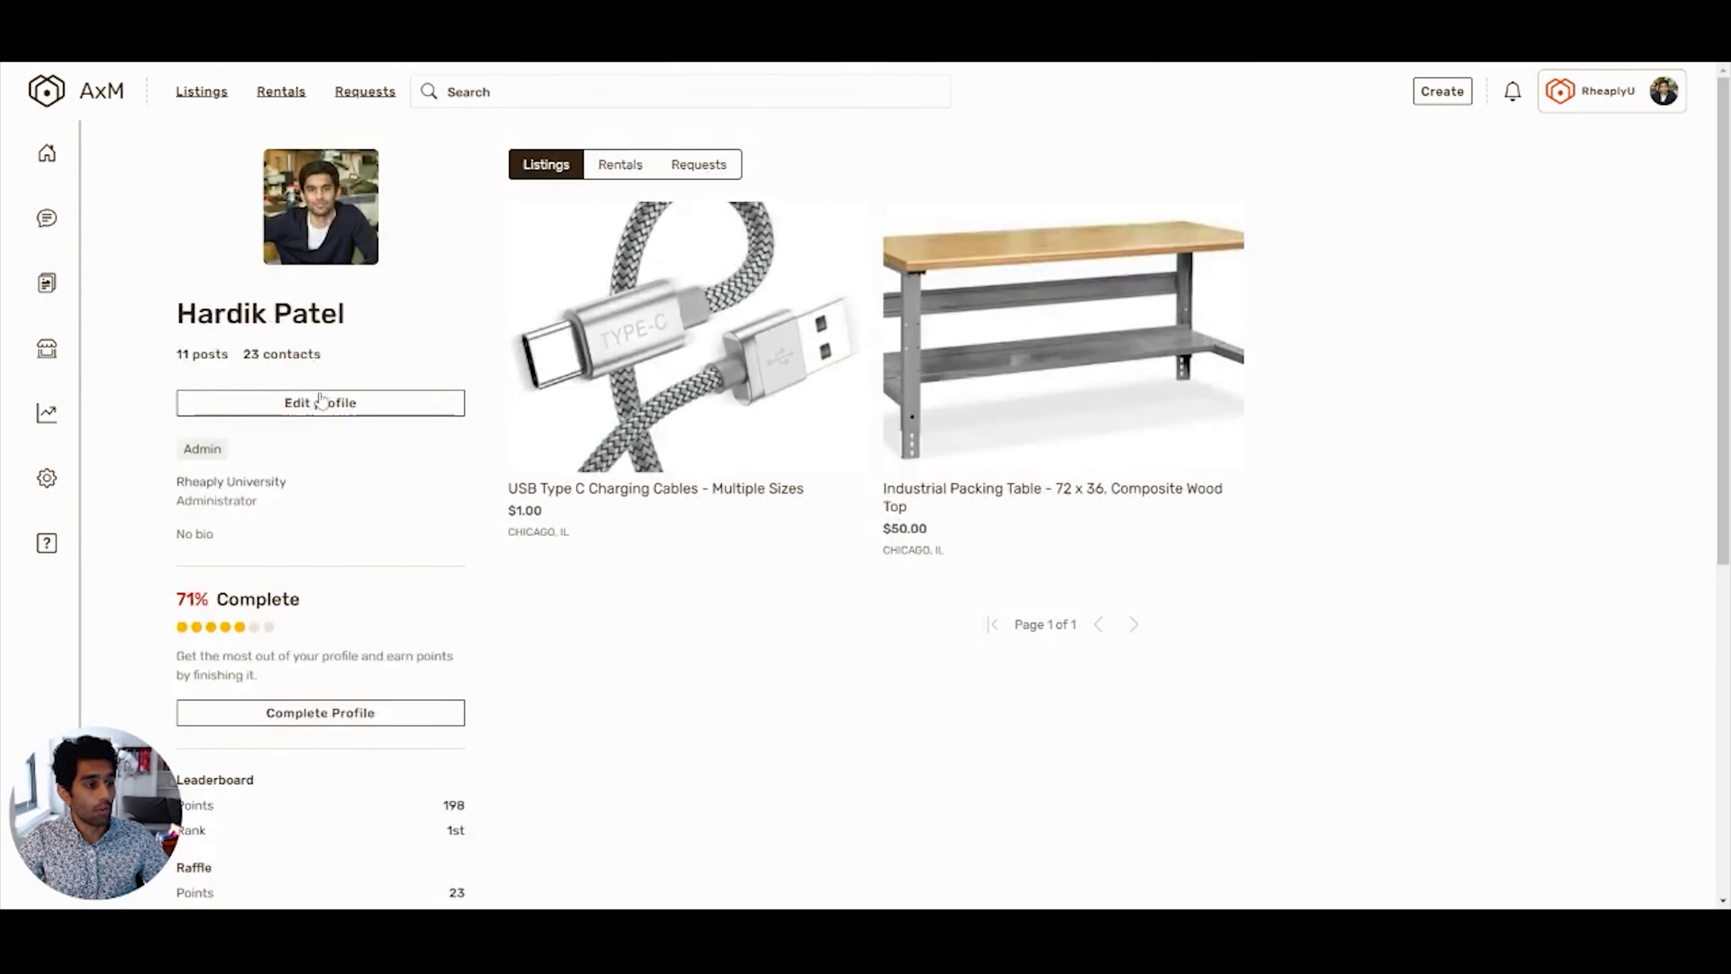
pyautogui.click(320, 402)
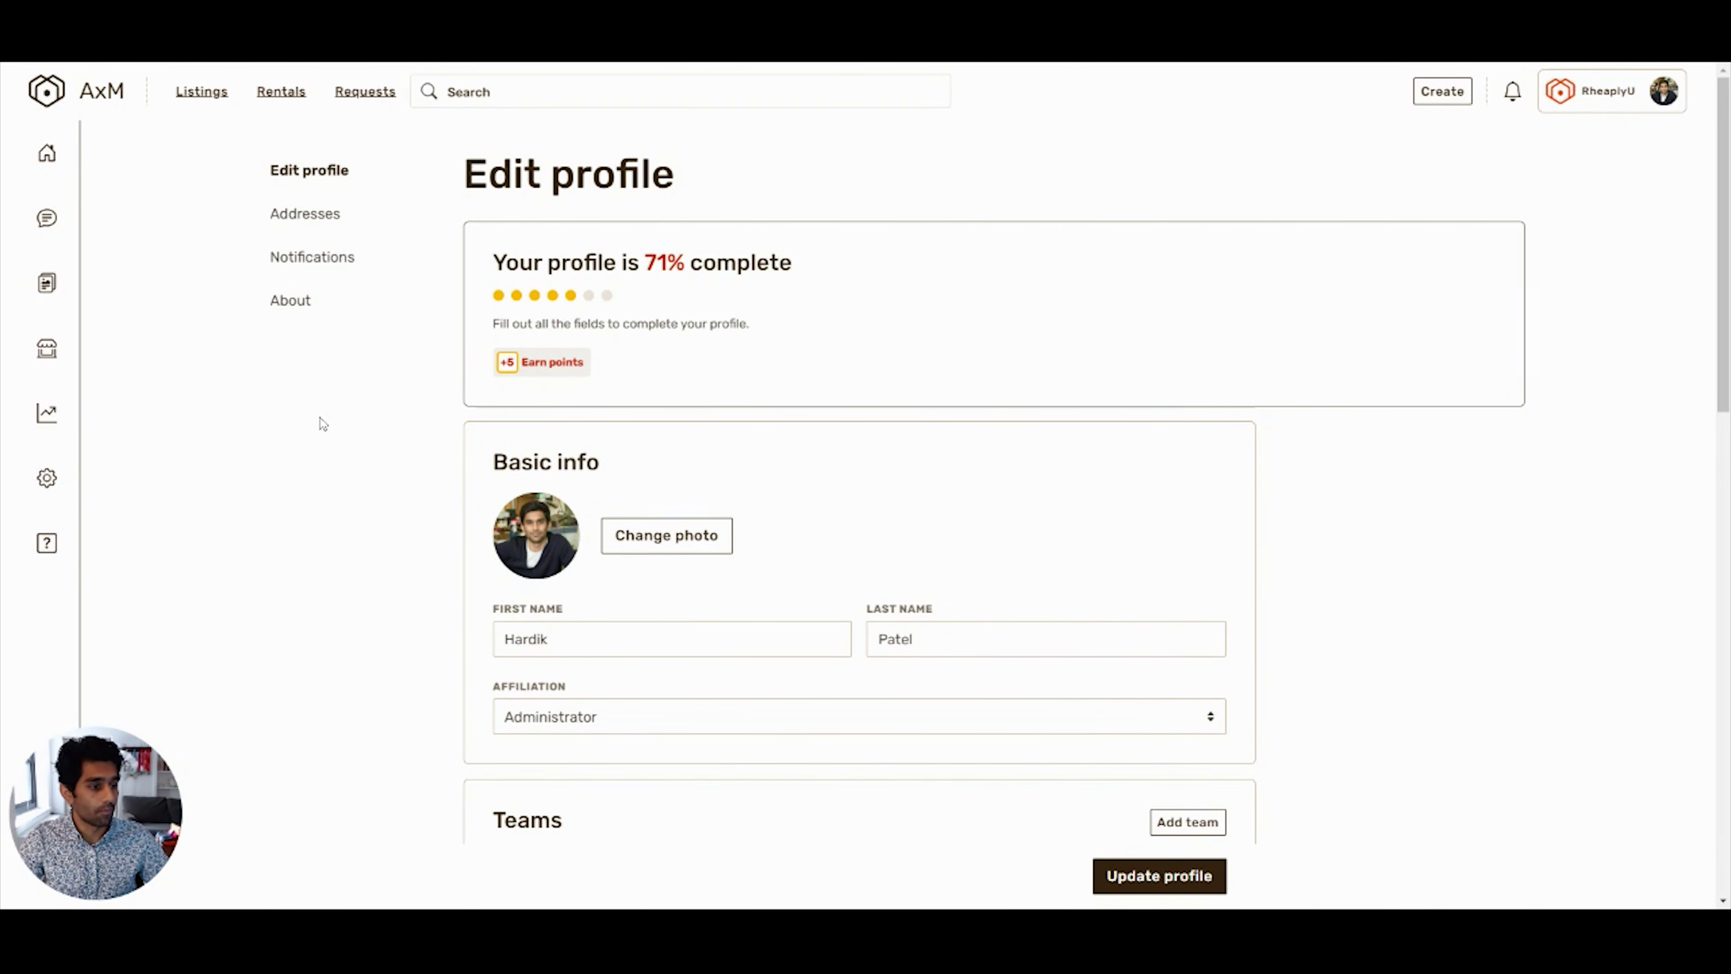
pyautogui.scroll(-4, 402, 403)
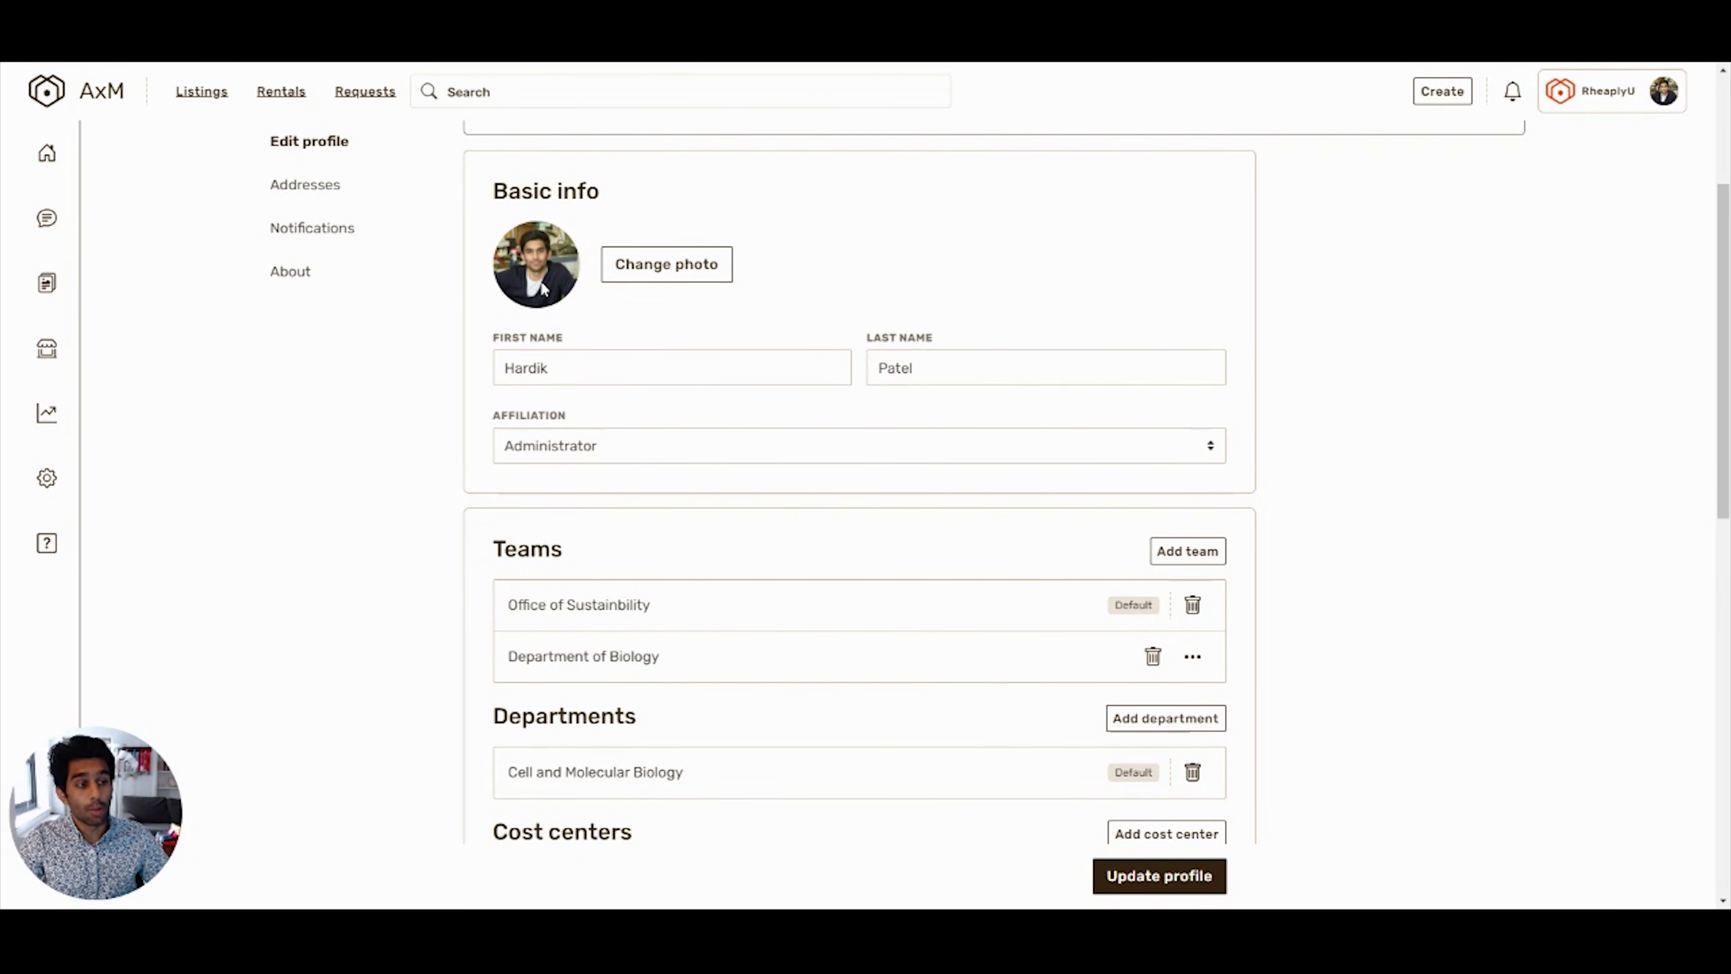
pyautogui.scroll(-4, 437, 293)
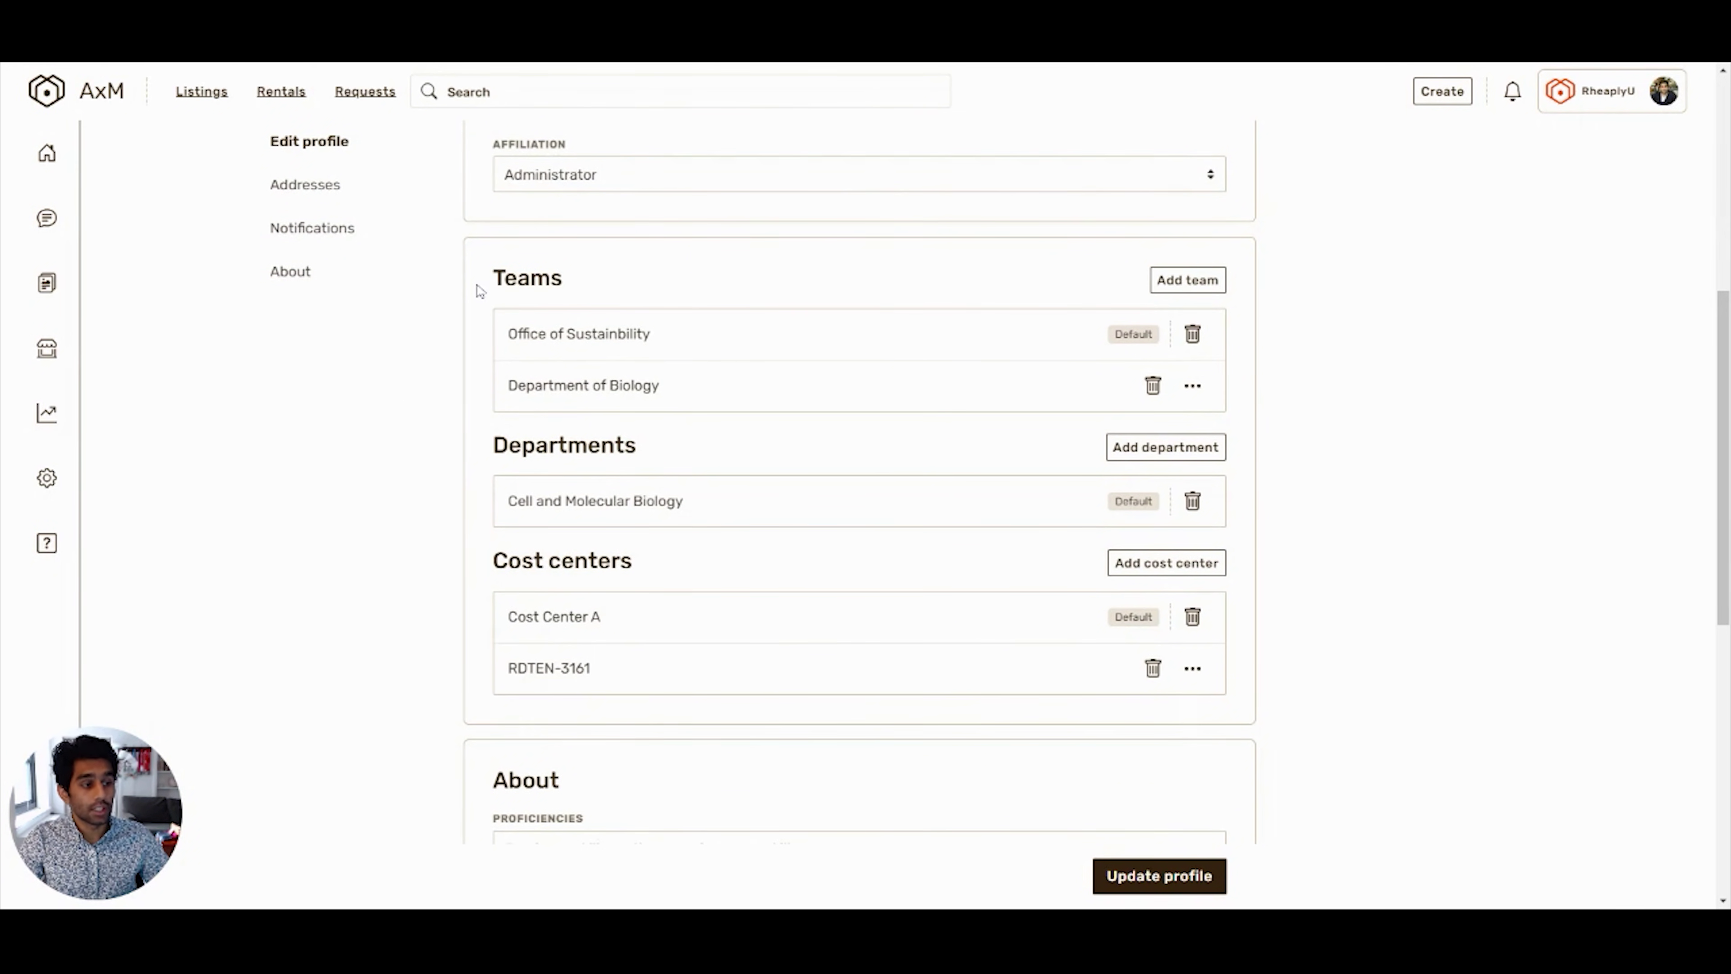
pyautogui.scroll(-6, 467, 471)
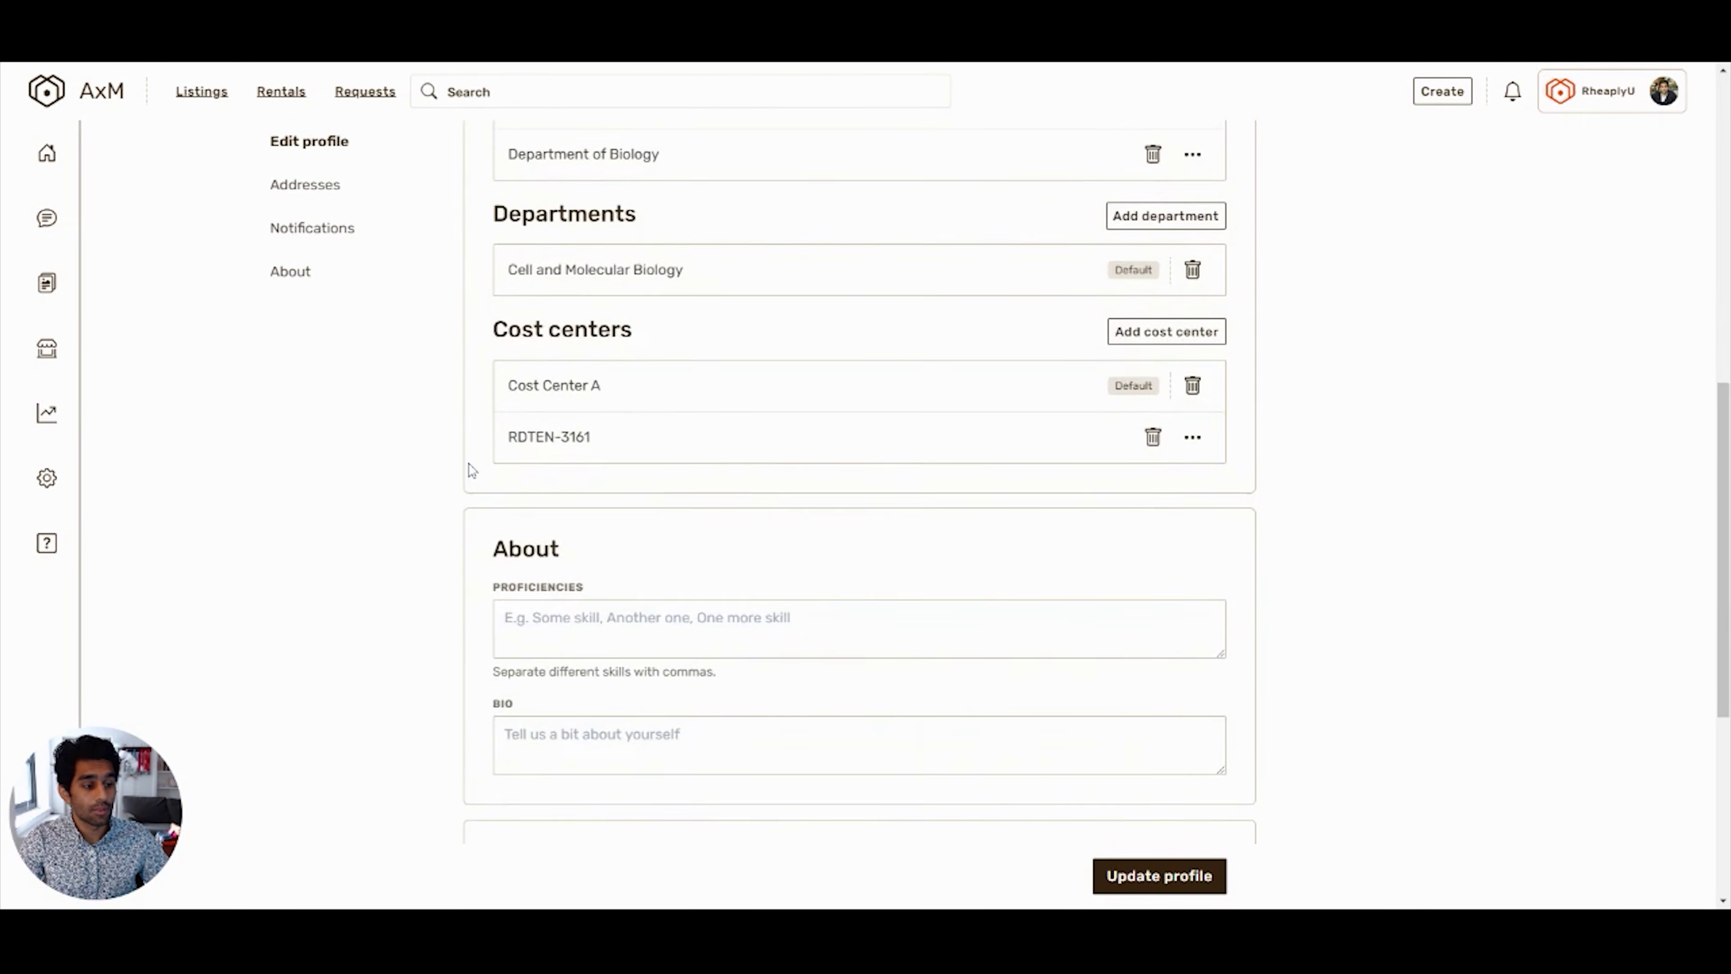
pyautogui.click(504, 522)
pyautogui.click(458, 509)
pyautogui.scroll(-3, 459, 508)
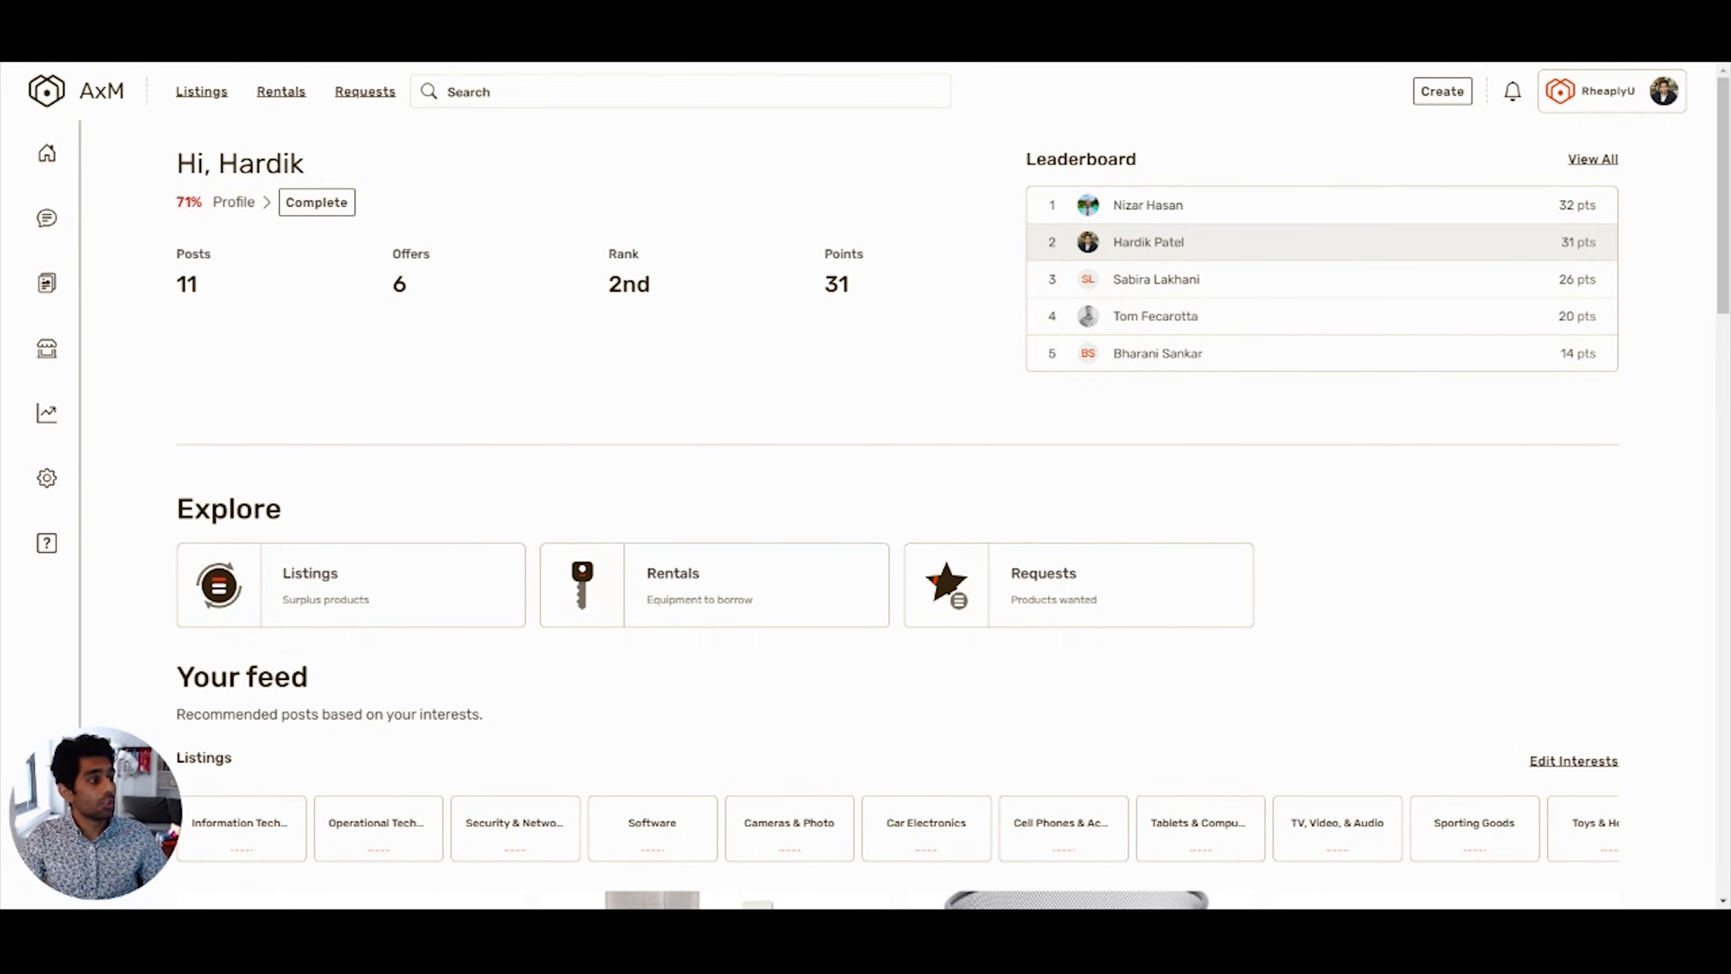
# - Open the addresses section of the account settings and start adding an address
pyautogui.click(1663, 106)
pyautogui.click(1585, 213)
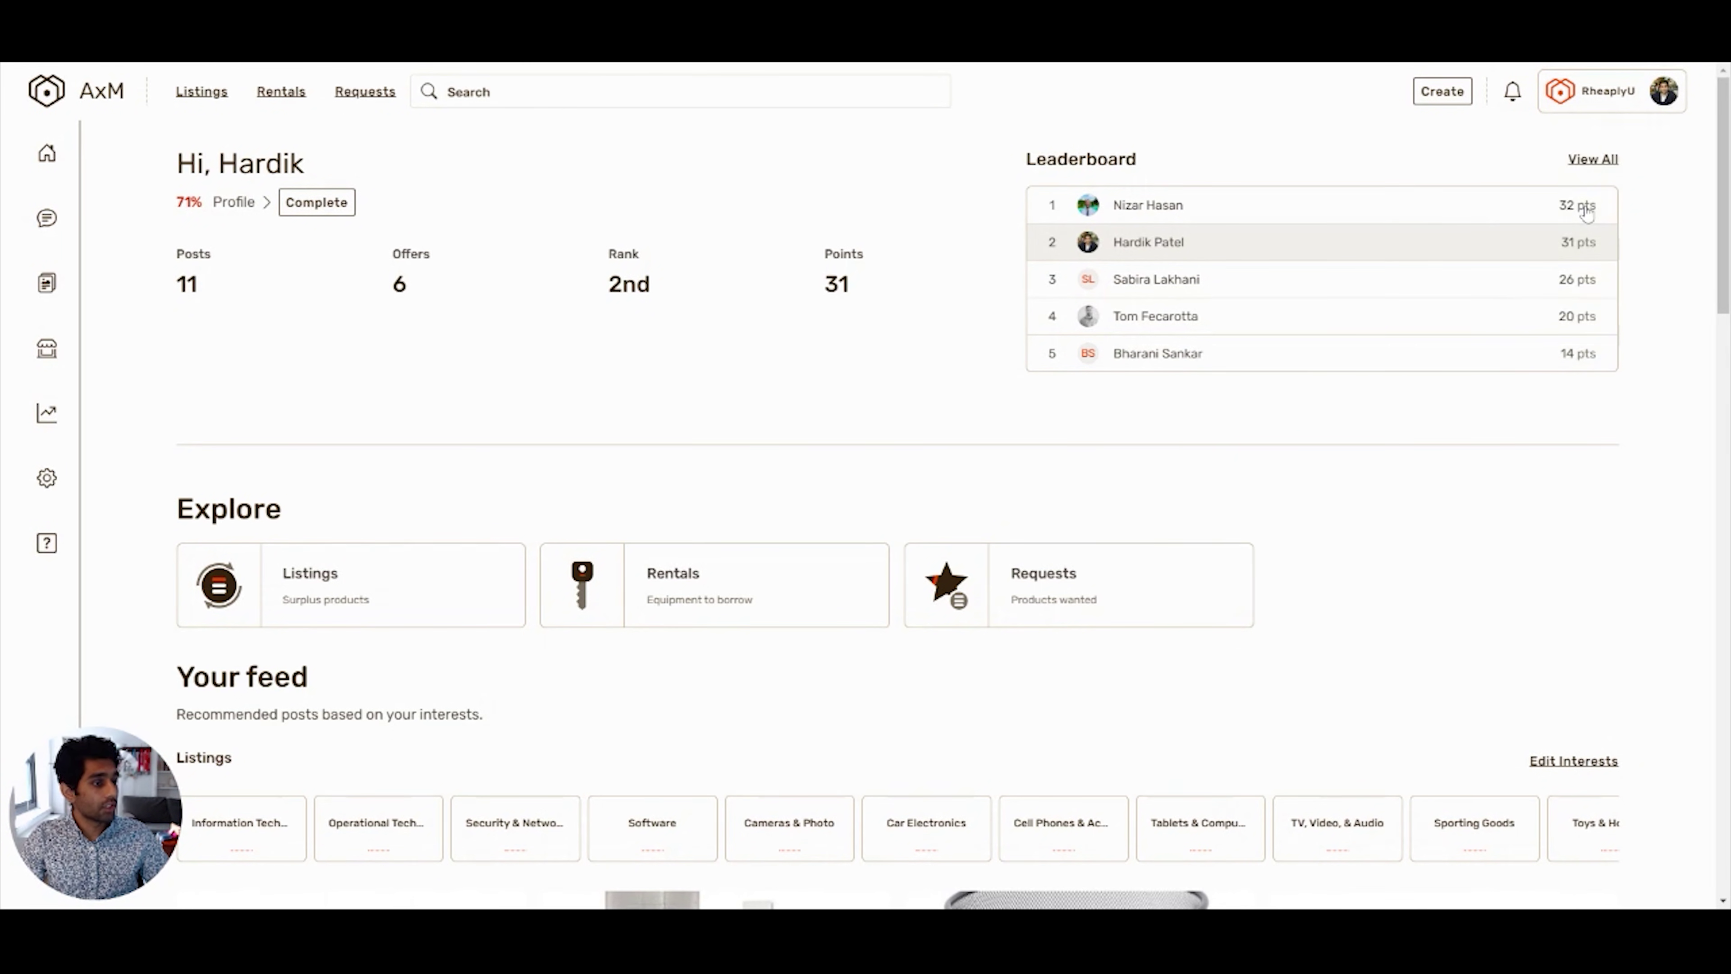
pyautogui.click(310, 217)
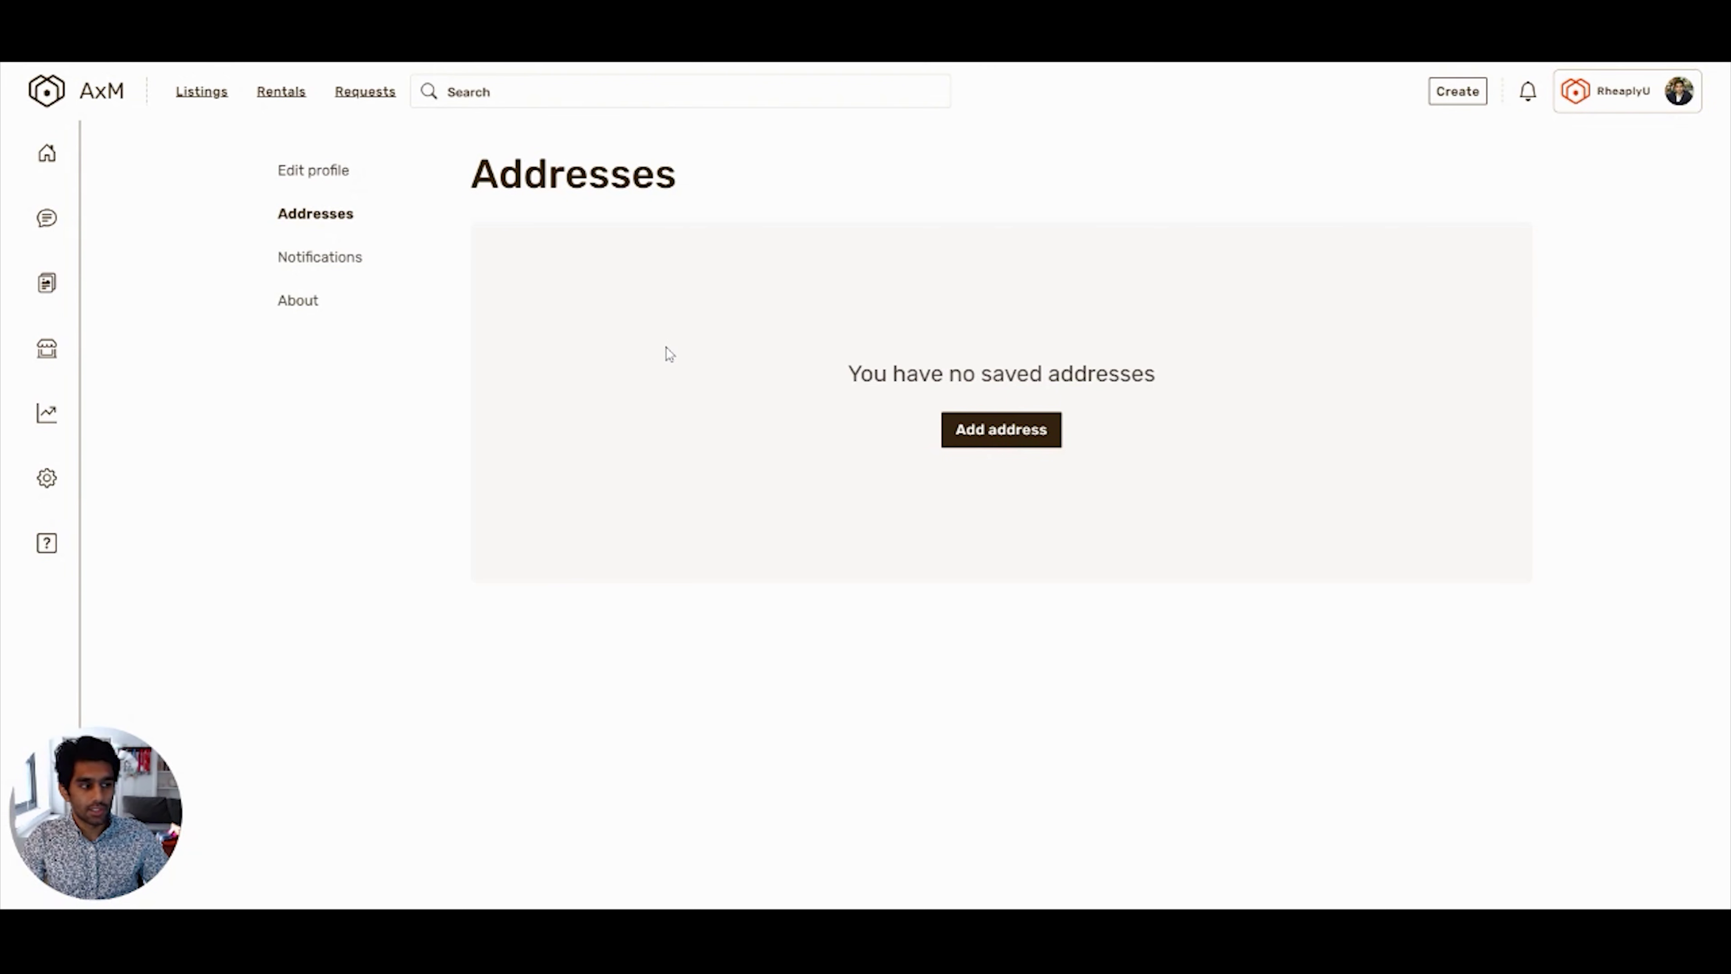
pyautogui.click(1007, 450)
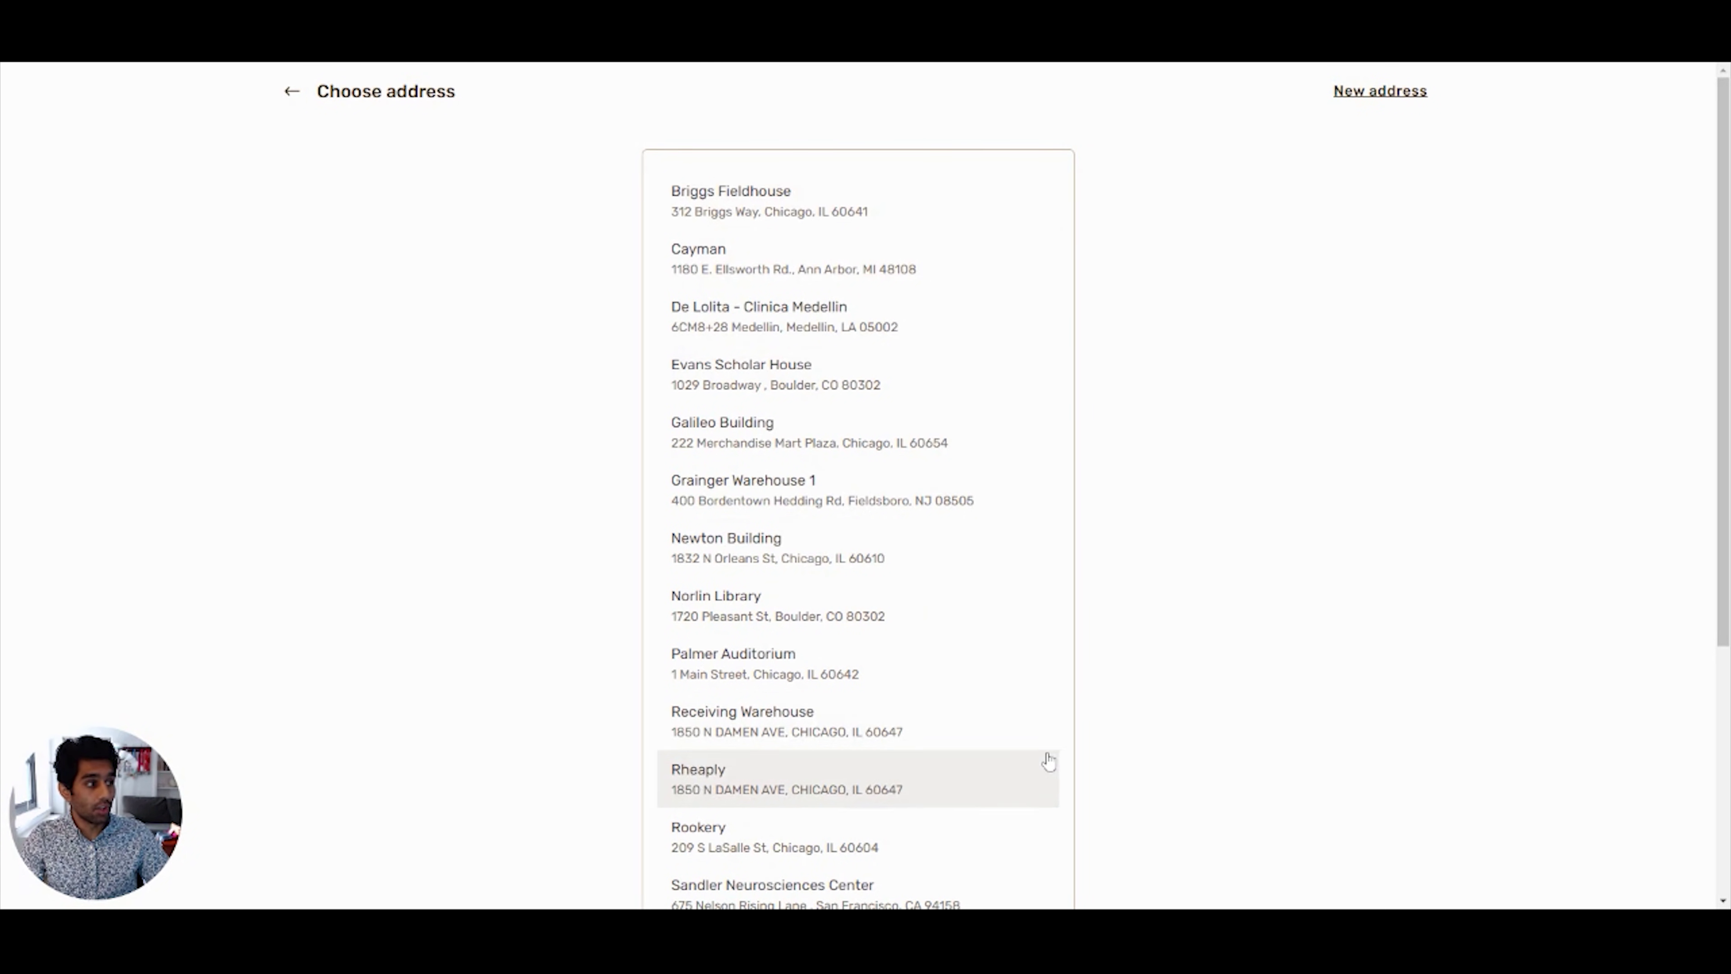
# - View the blank new-address form, cancel it and look through the list of existing addresses to choose from
pyautogui.click(1353, 102)
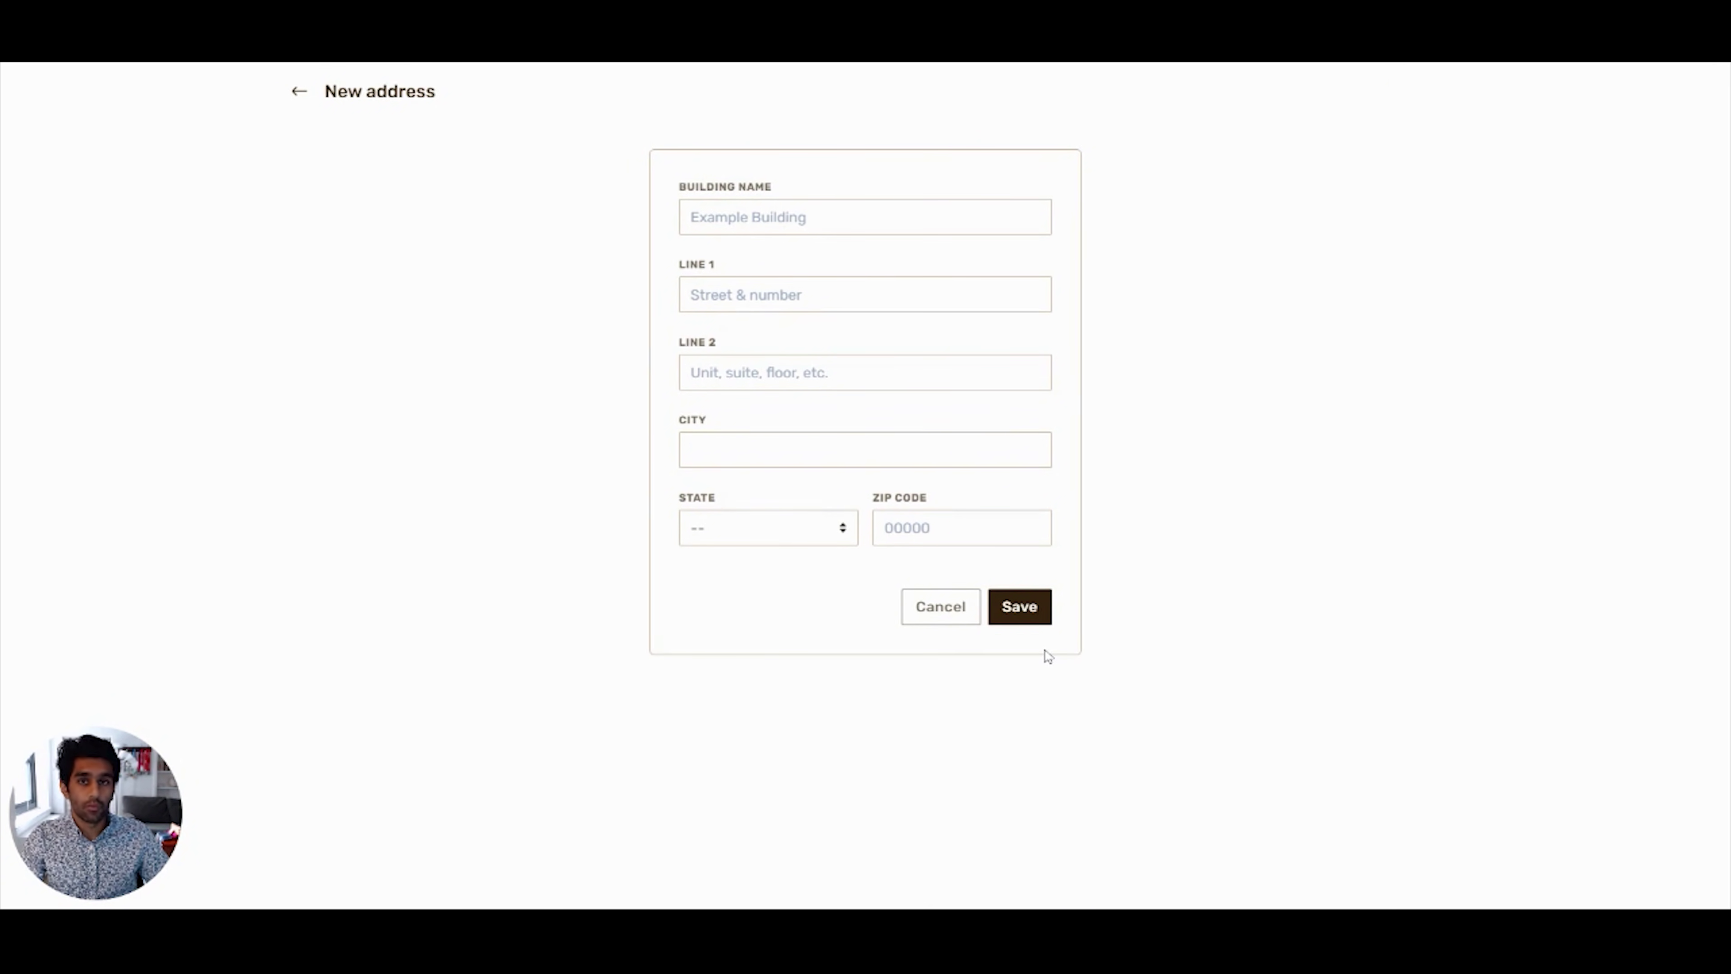
pyautogui.click(951, 615)
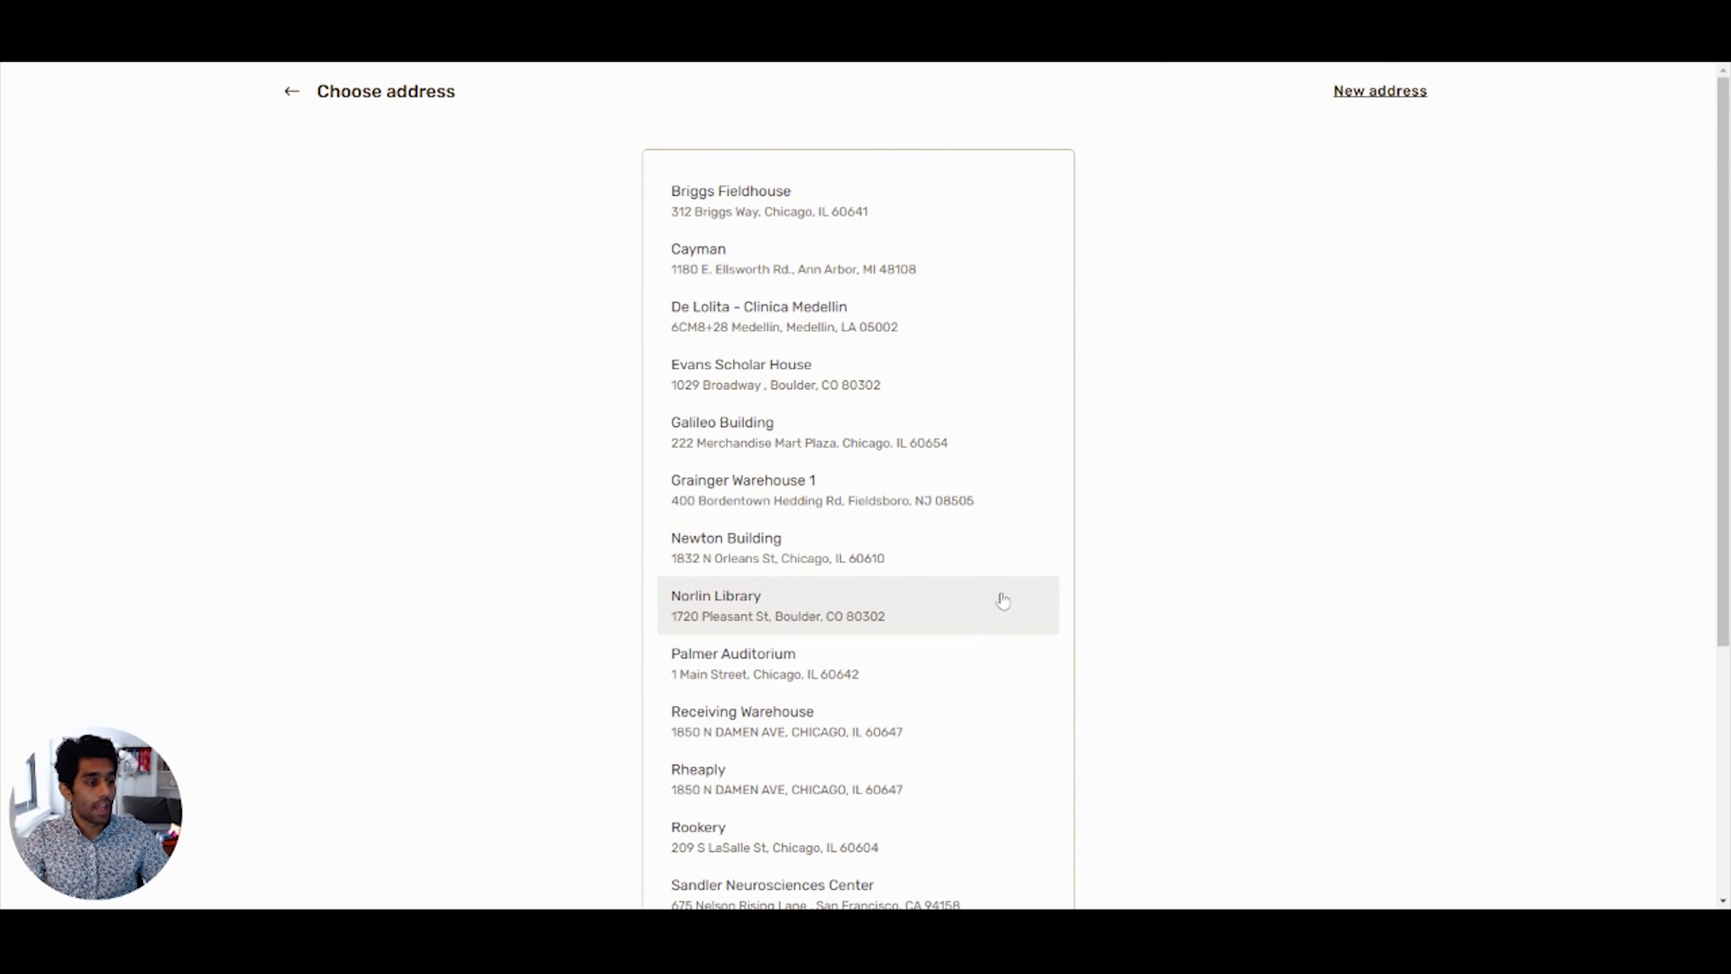
pyautogui.scroll(-5, 1012, 487)
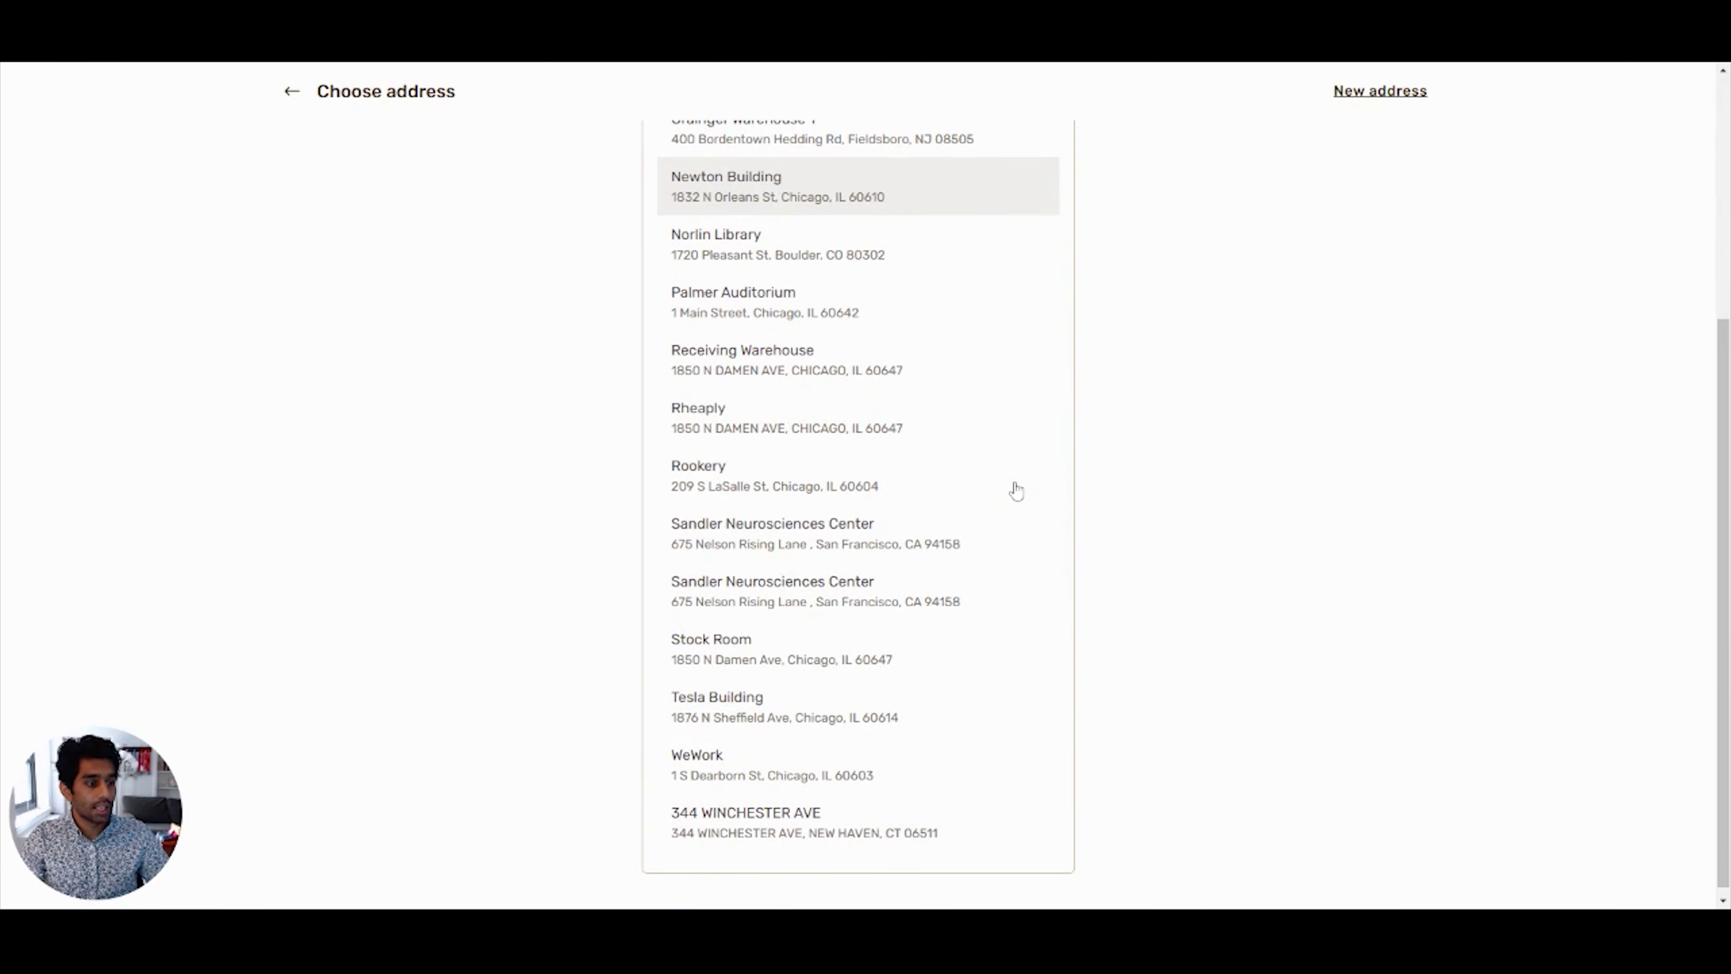
pyautogui.click(962, 413)
pyautogui.click(1008, 363)
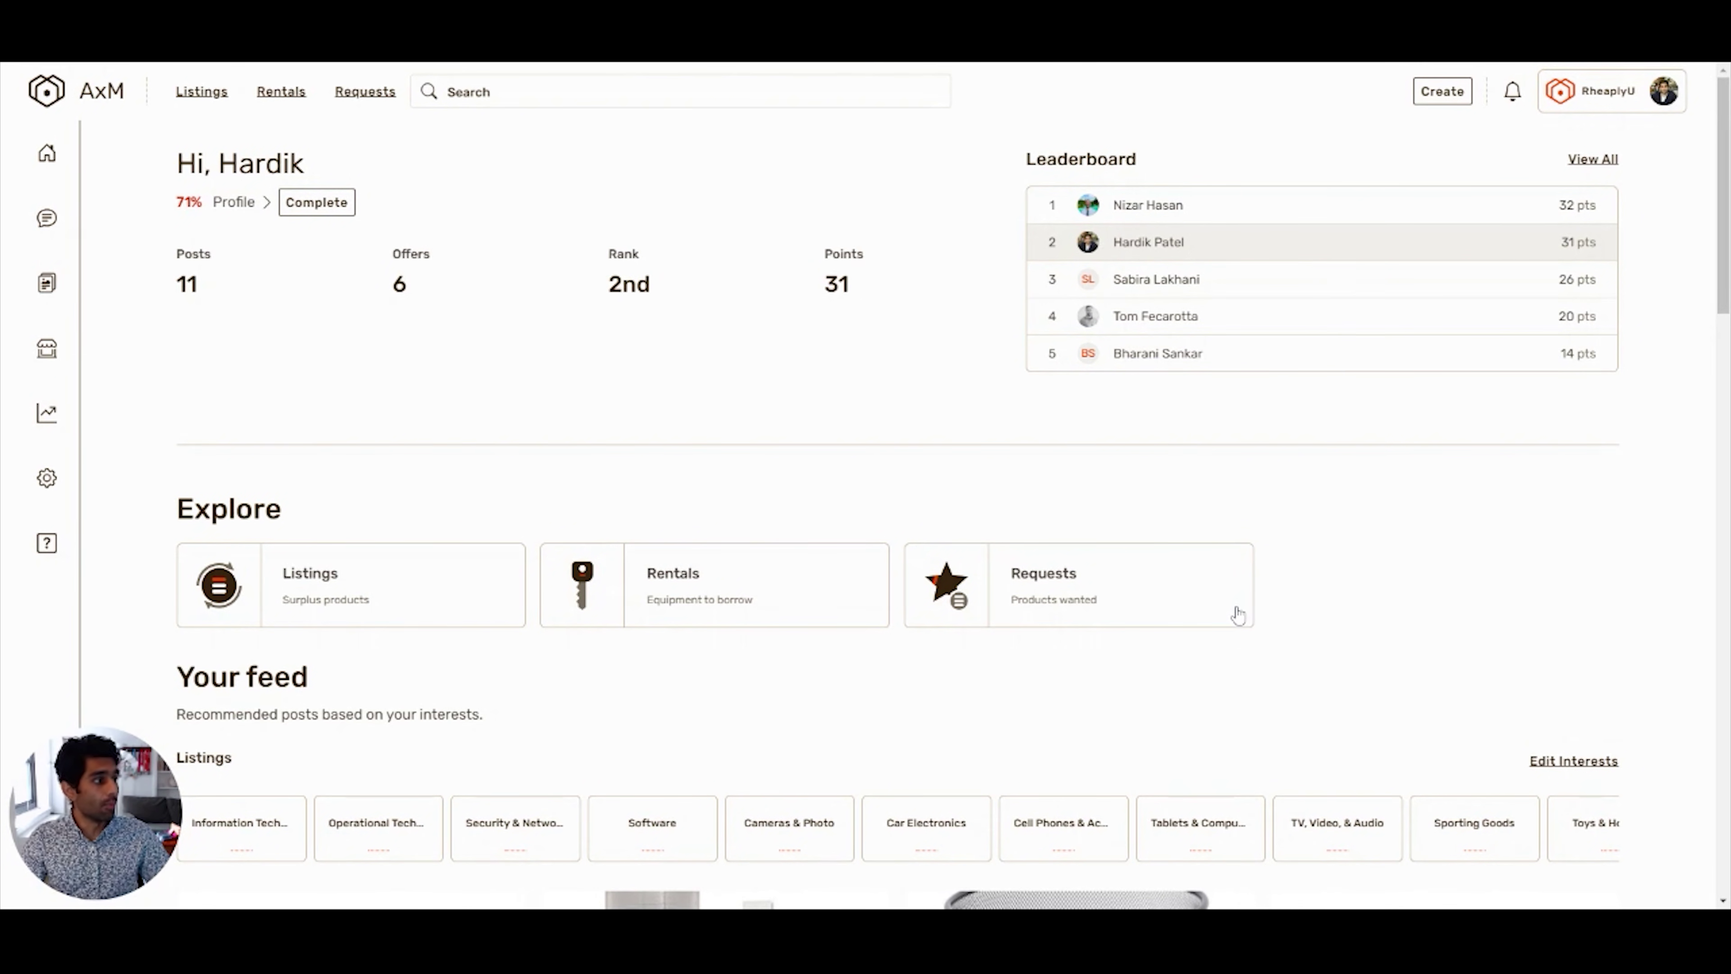
# - Open the notification settings of the account and review the activity and subscription options
pyautogui.click(1665, 102)
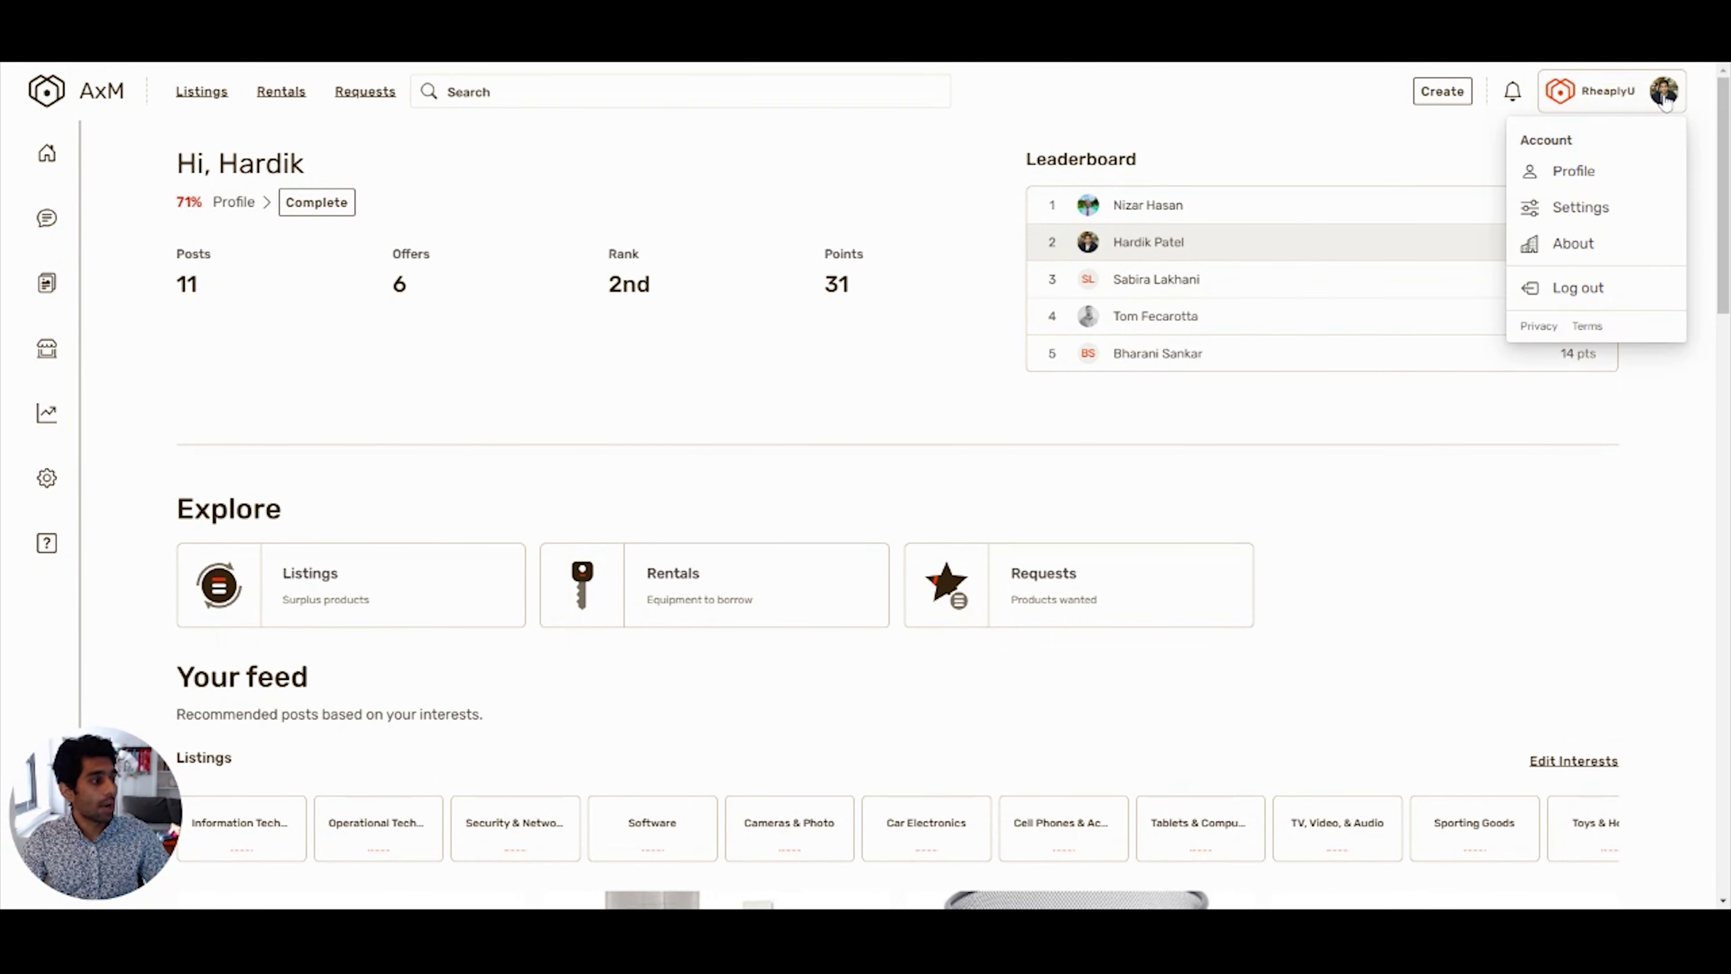
pyautogui.click(1581, 208)
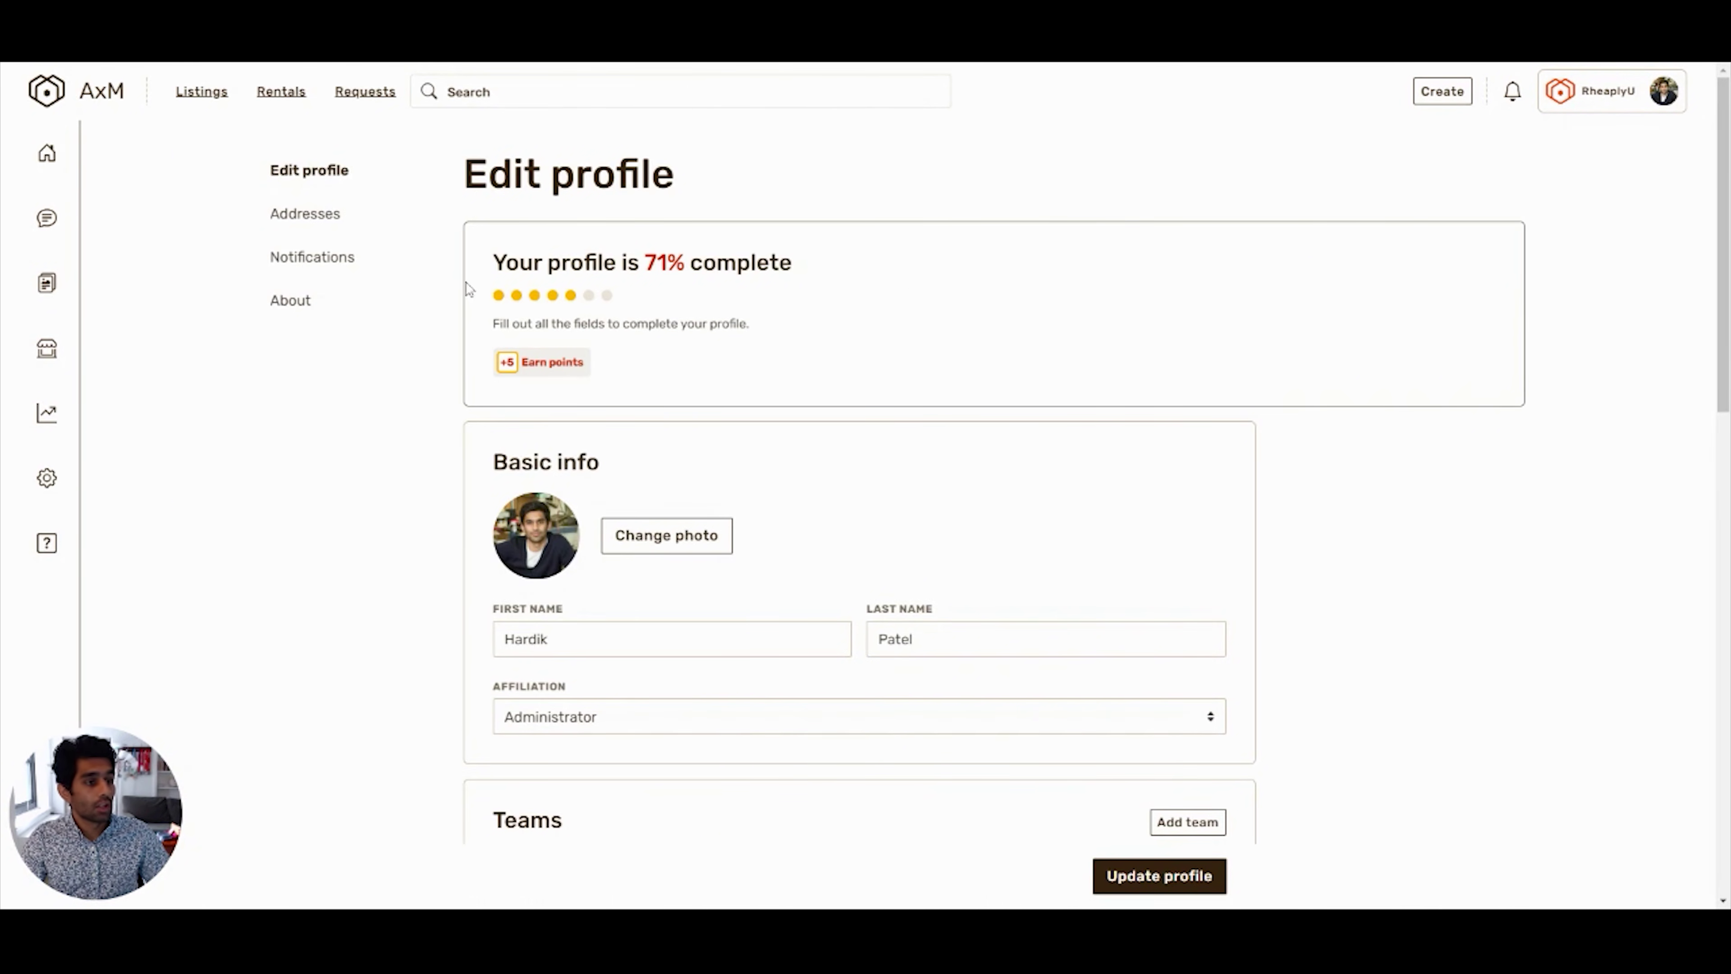
pyautogui.click(318, 259)
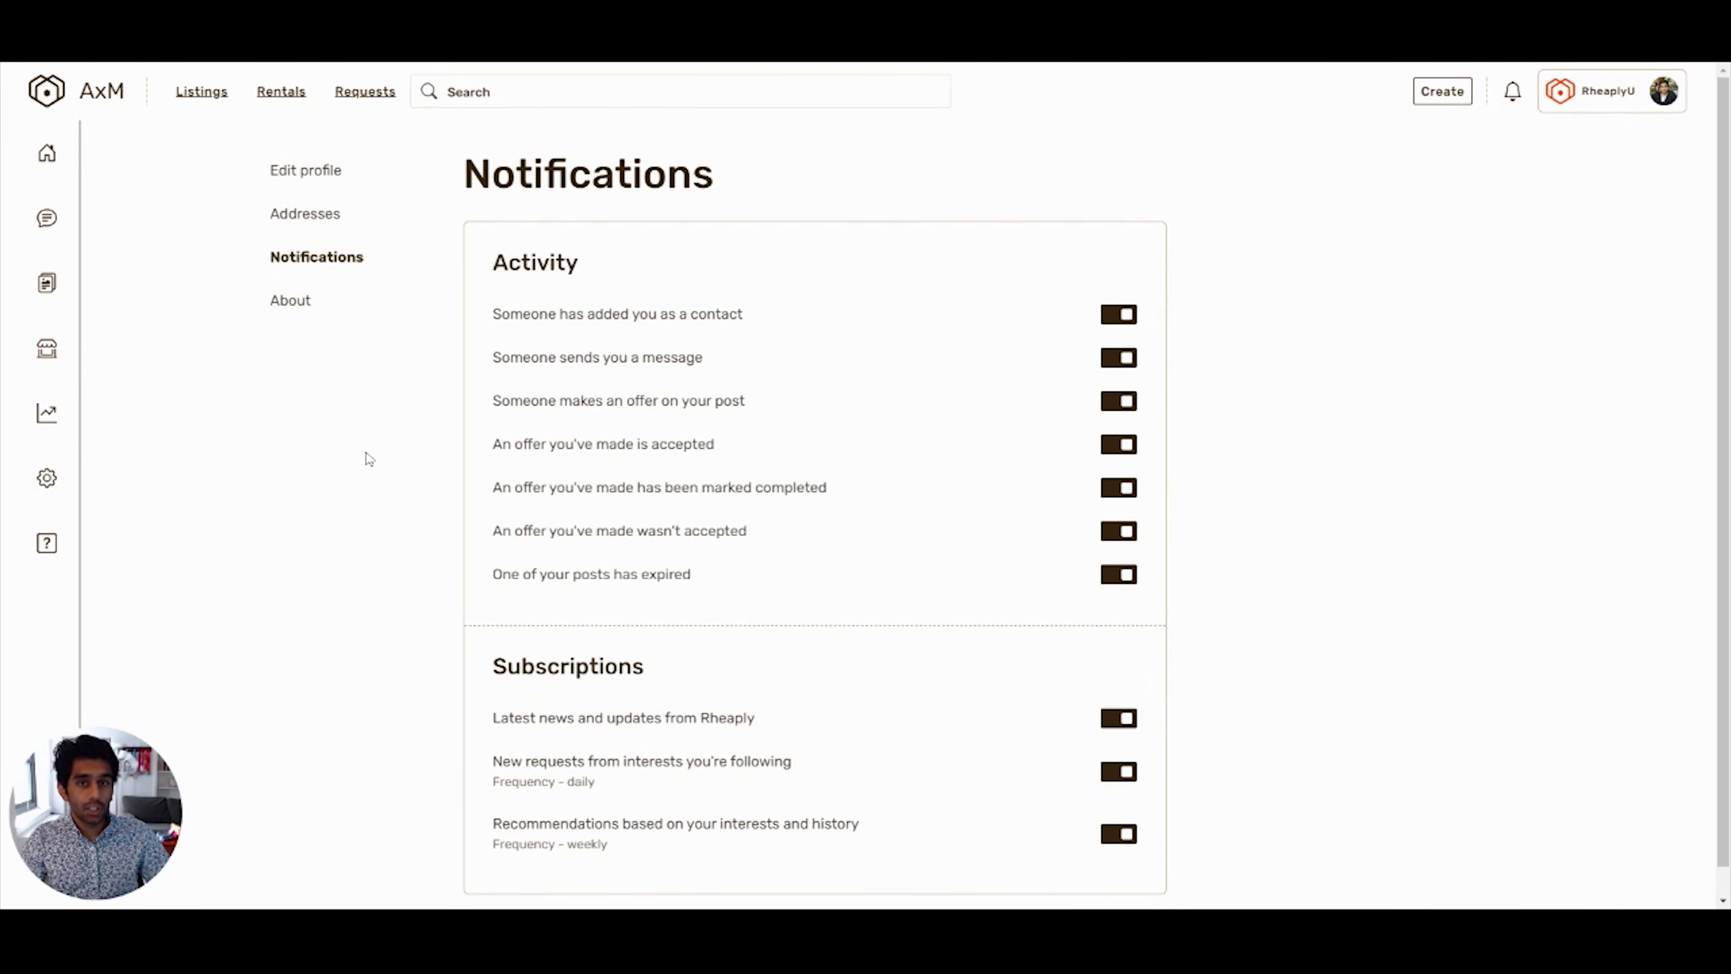
pyautogui.scroll(-1, 382, 443)
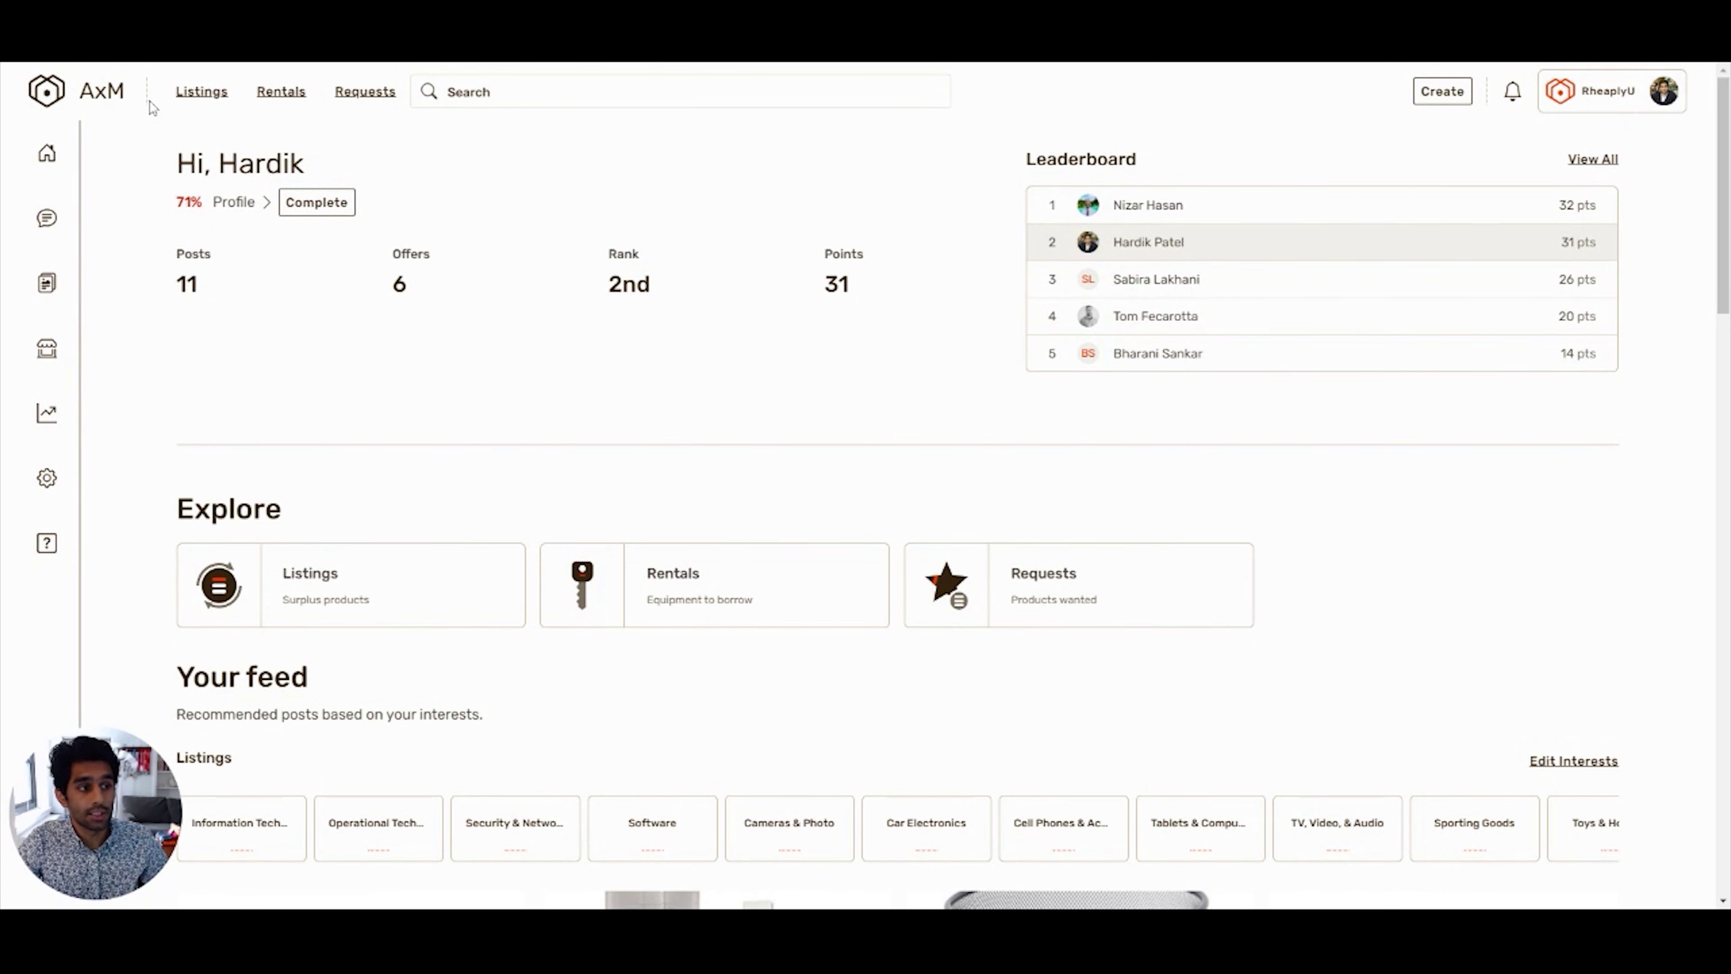
# - Open the marketplace listings, show them as a list and return to the grid view
pyautogui.click(491, 92)
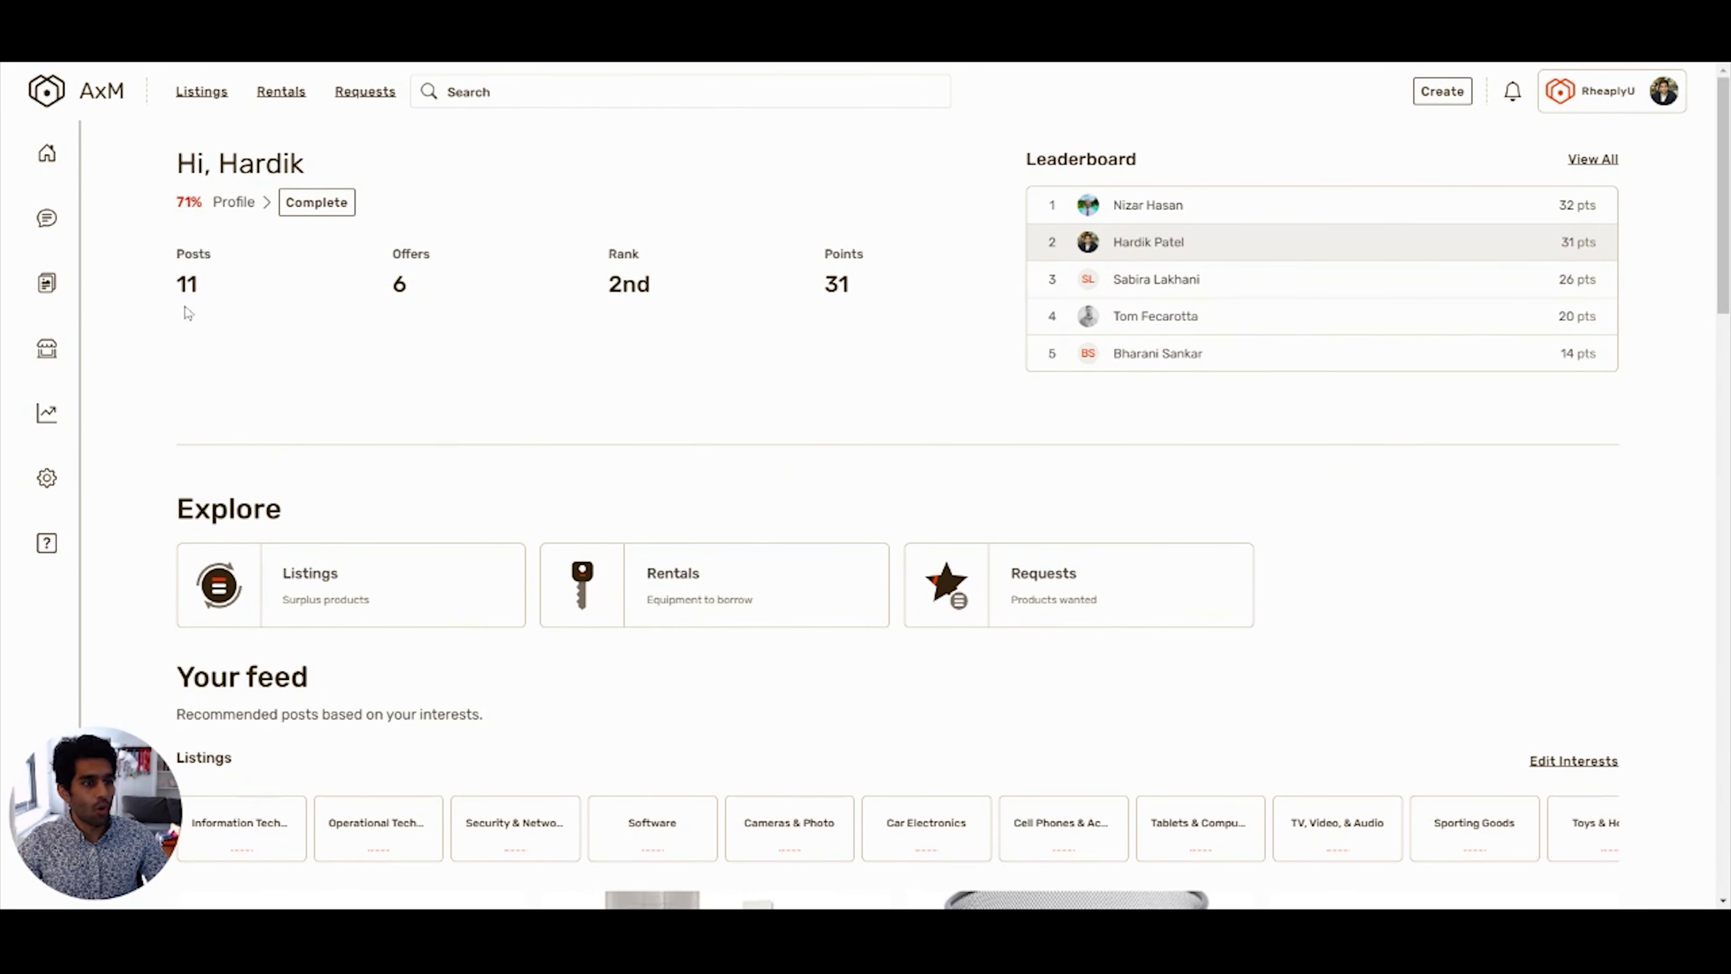
pyautogui.click(188, 102)
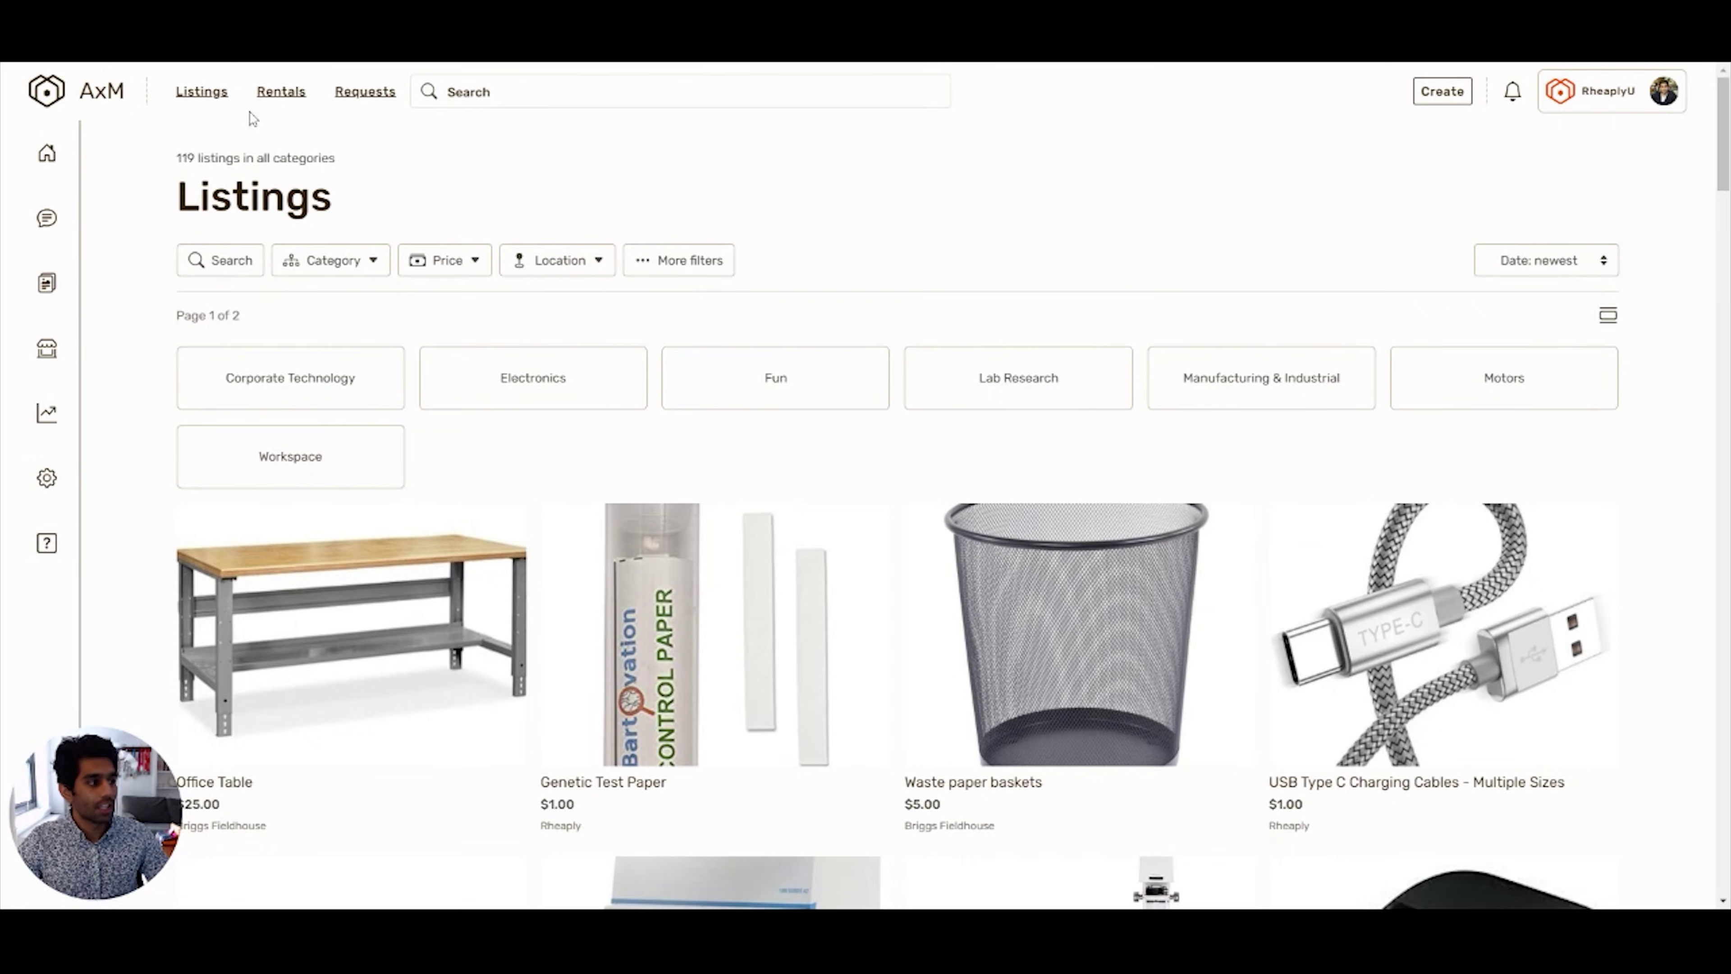
pyautogui.moveTo(1725, 105)
pyautogui.mouseDown()
pyautogui.moveTo(1724, 230)
pyautogui.moveTo(1724, 106)
pyautogui.mouseUp()
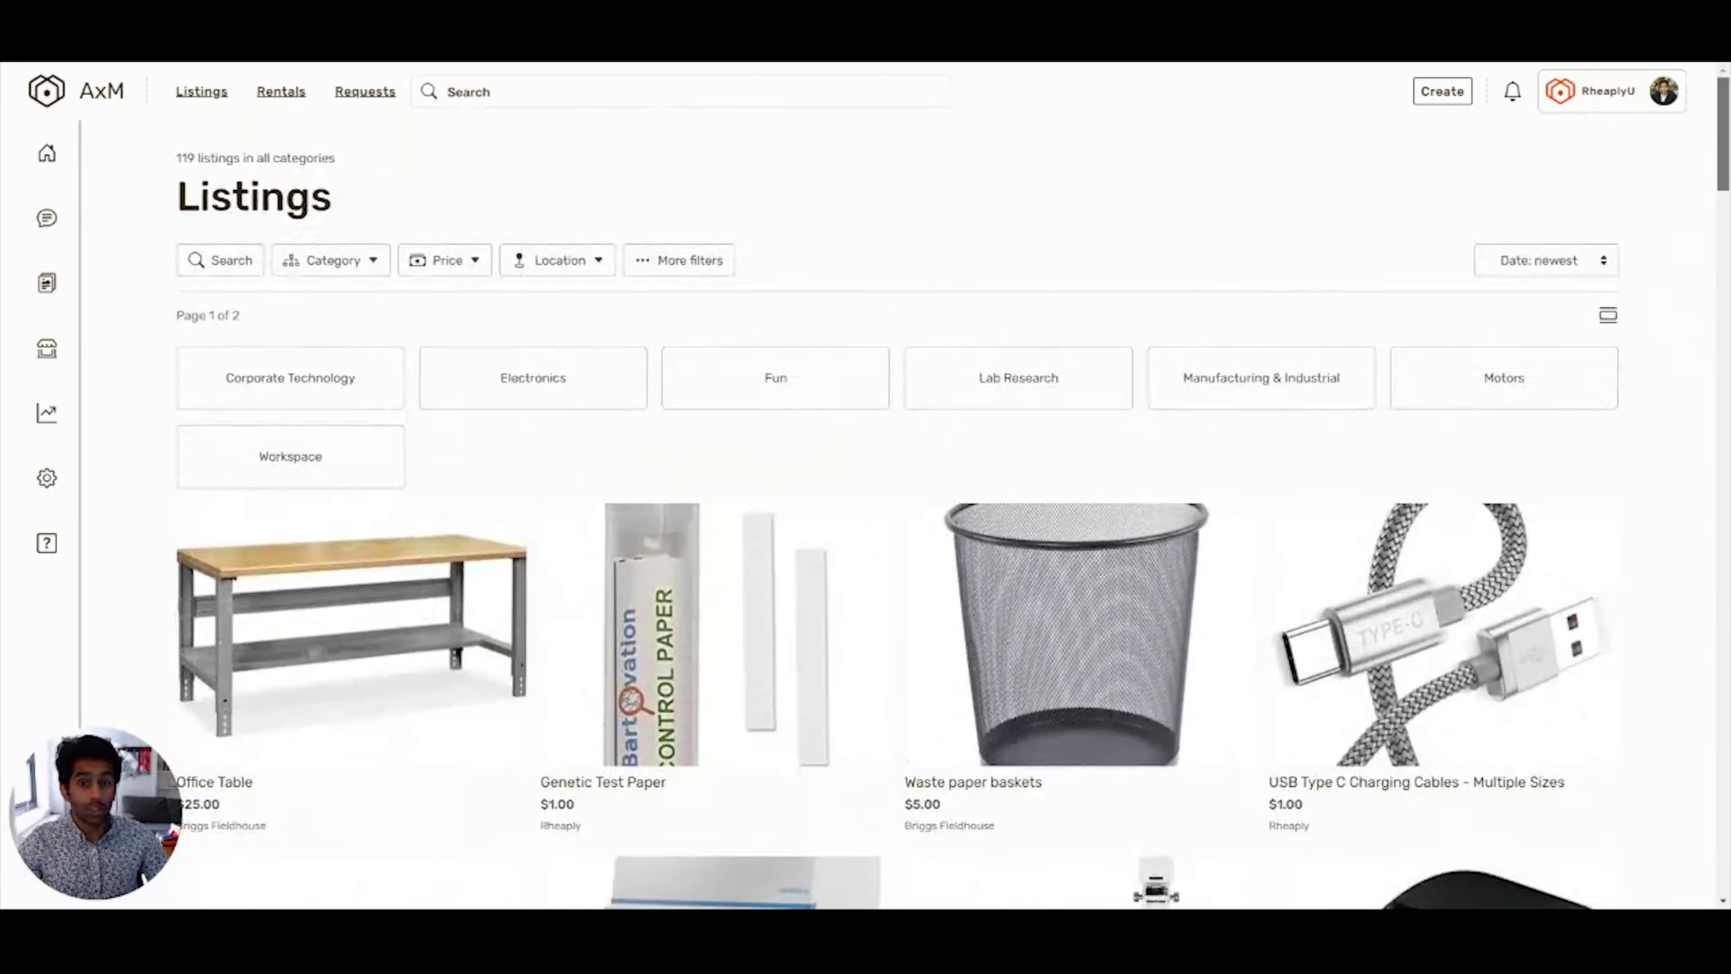
pyautogui.click(1609, 318)
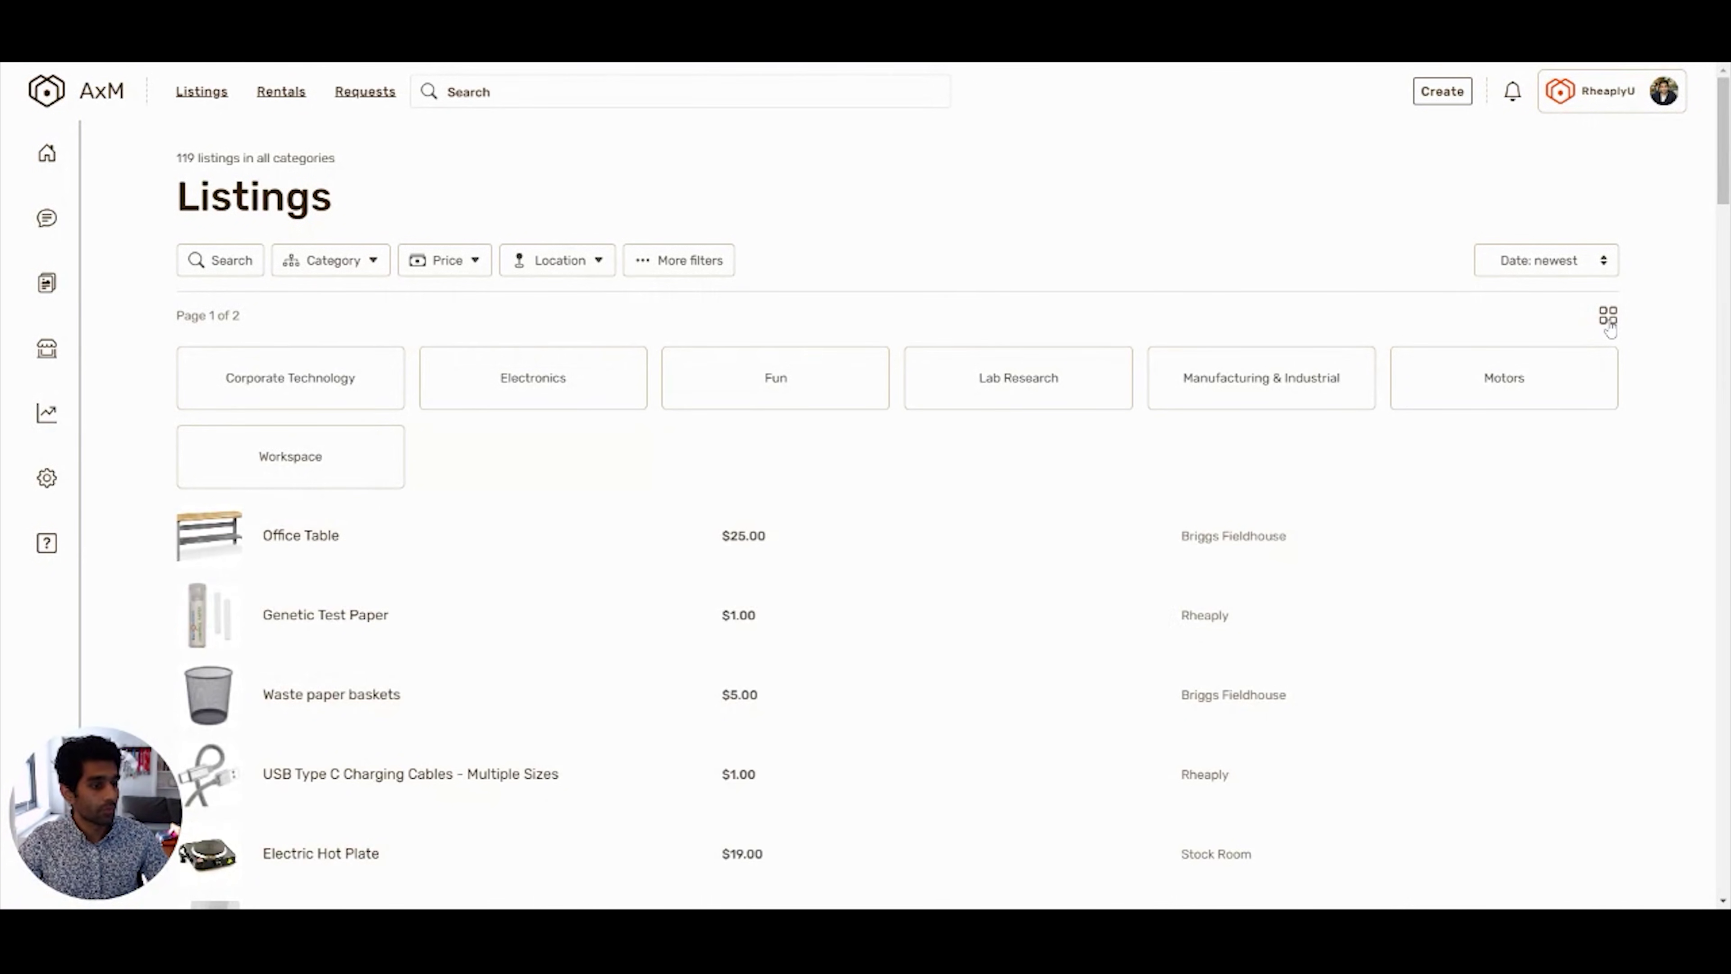
pyautogui.click(1609, 318)
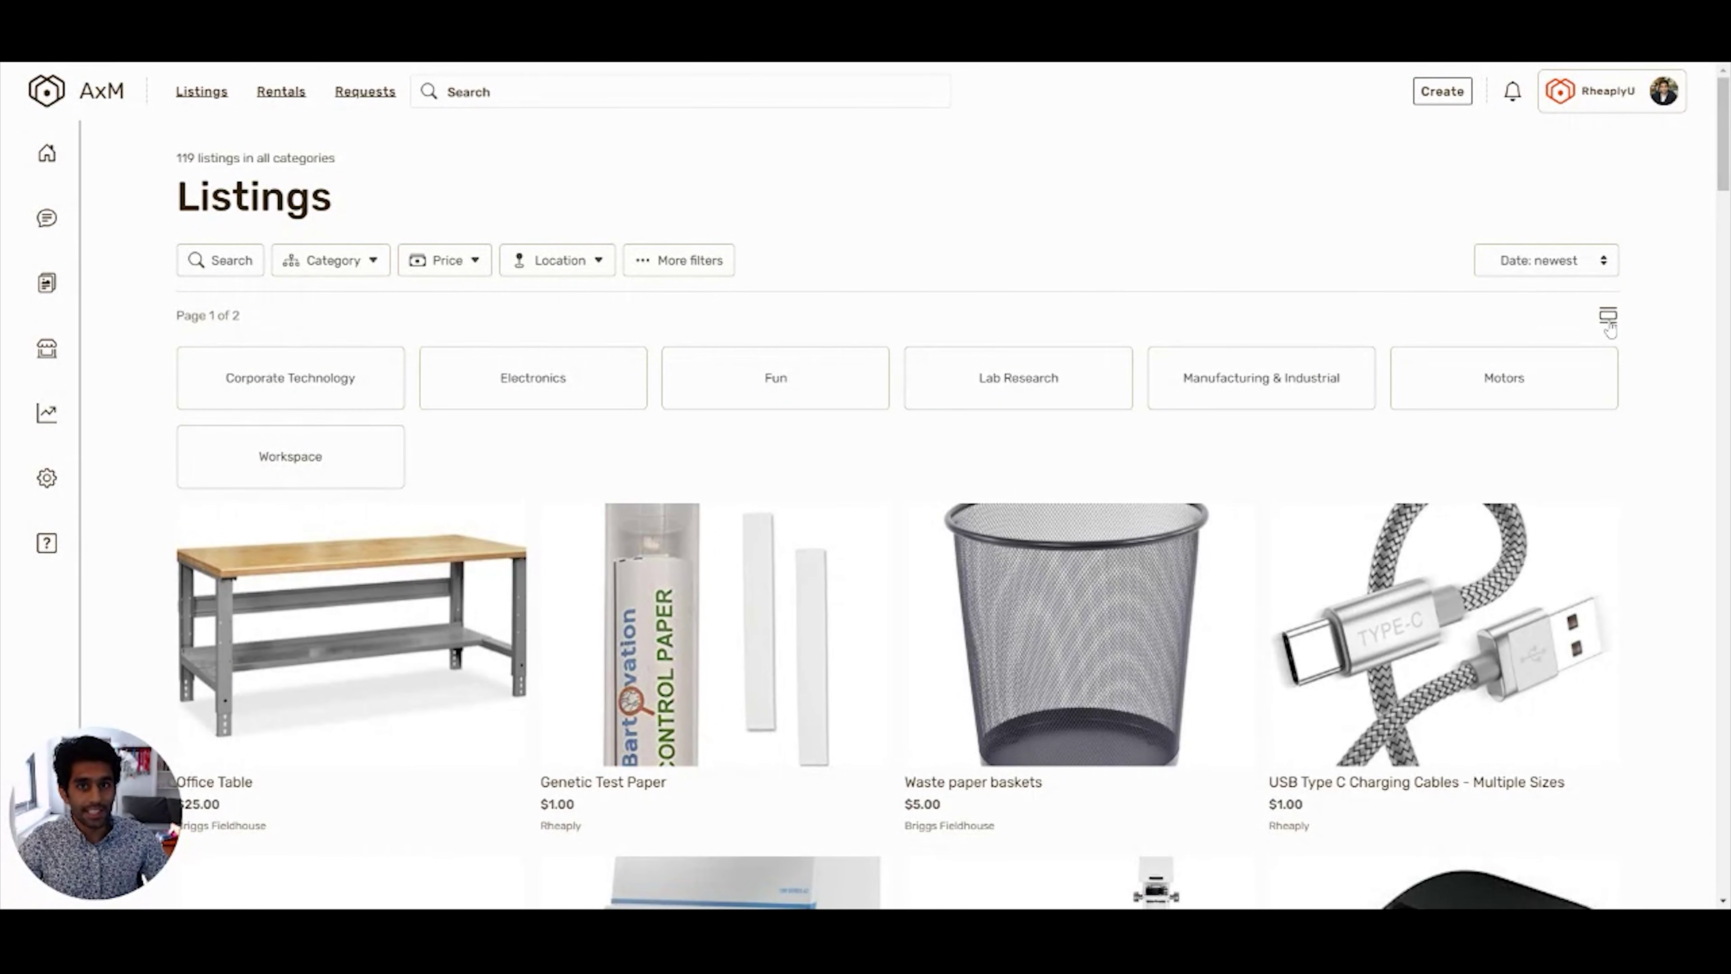
# - Browse the listings by the Electronics, Lab Research and Workspace categories in turn, clearing each category filter
pyautogui.click(591, 379)
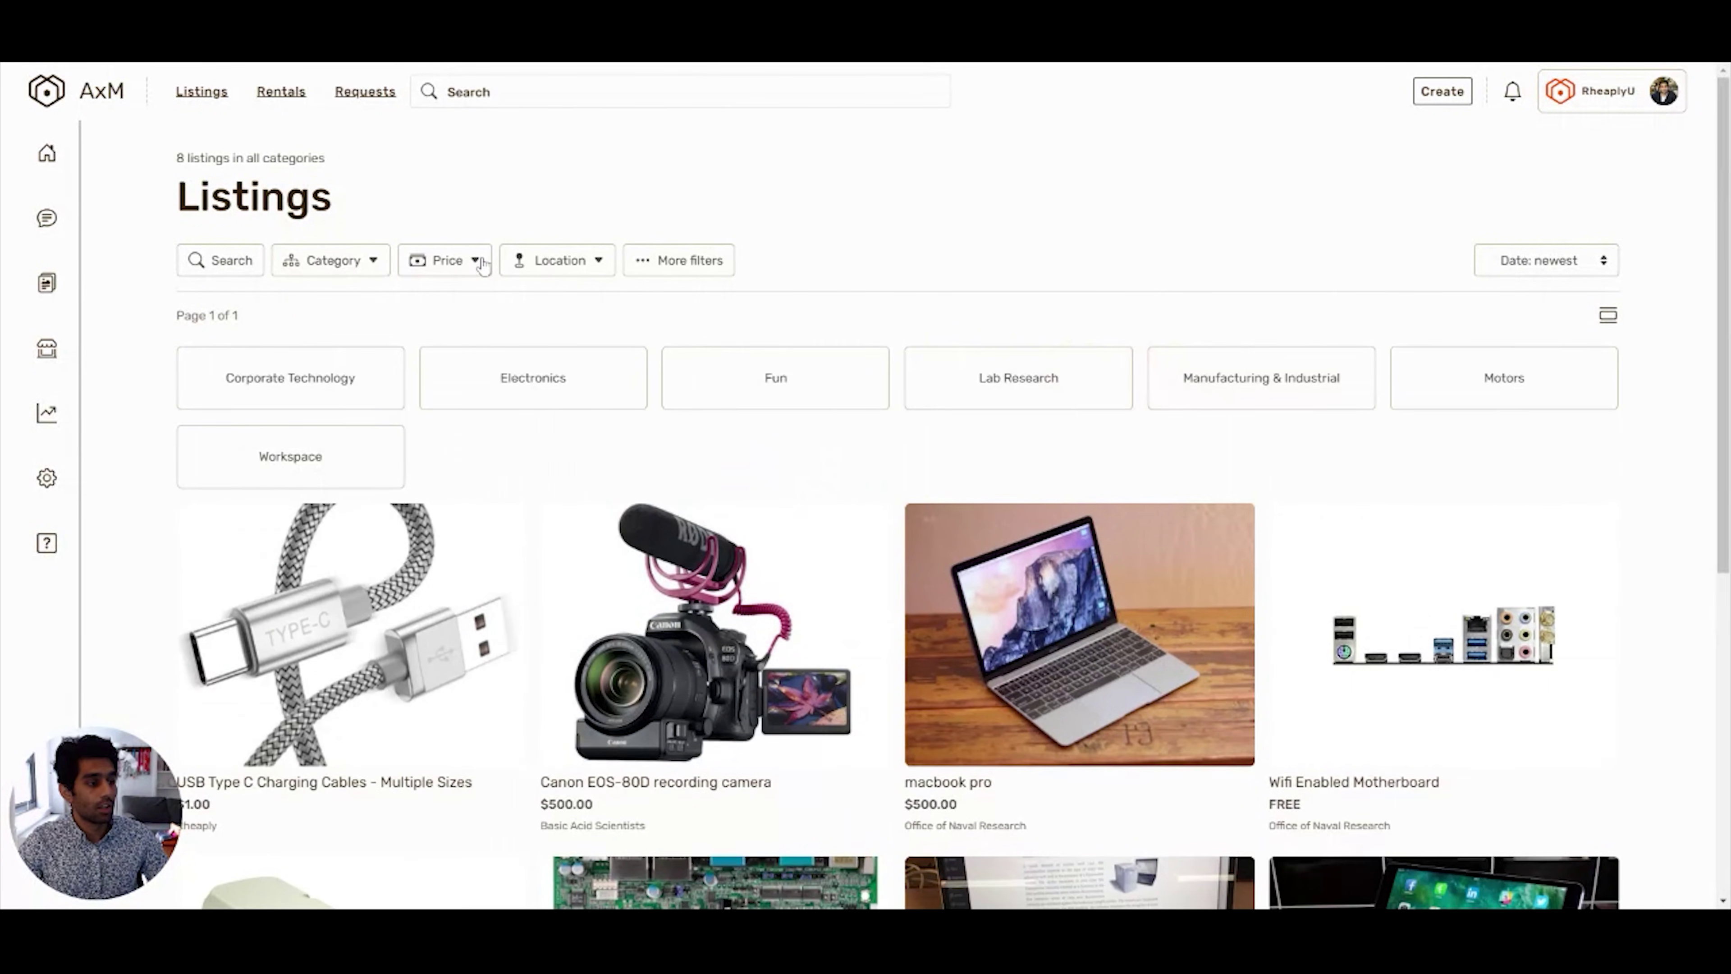
pyautogui.click(977, 393)
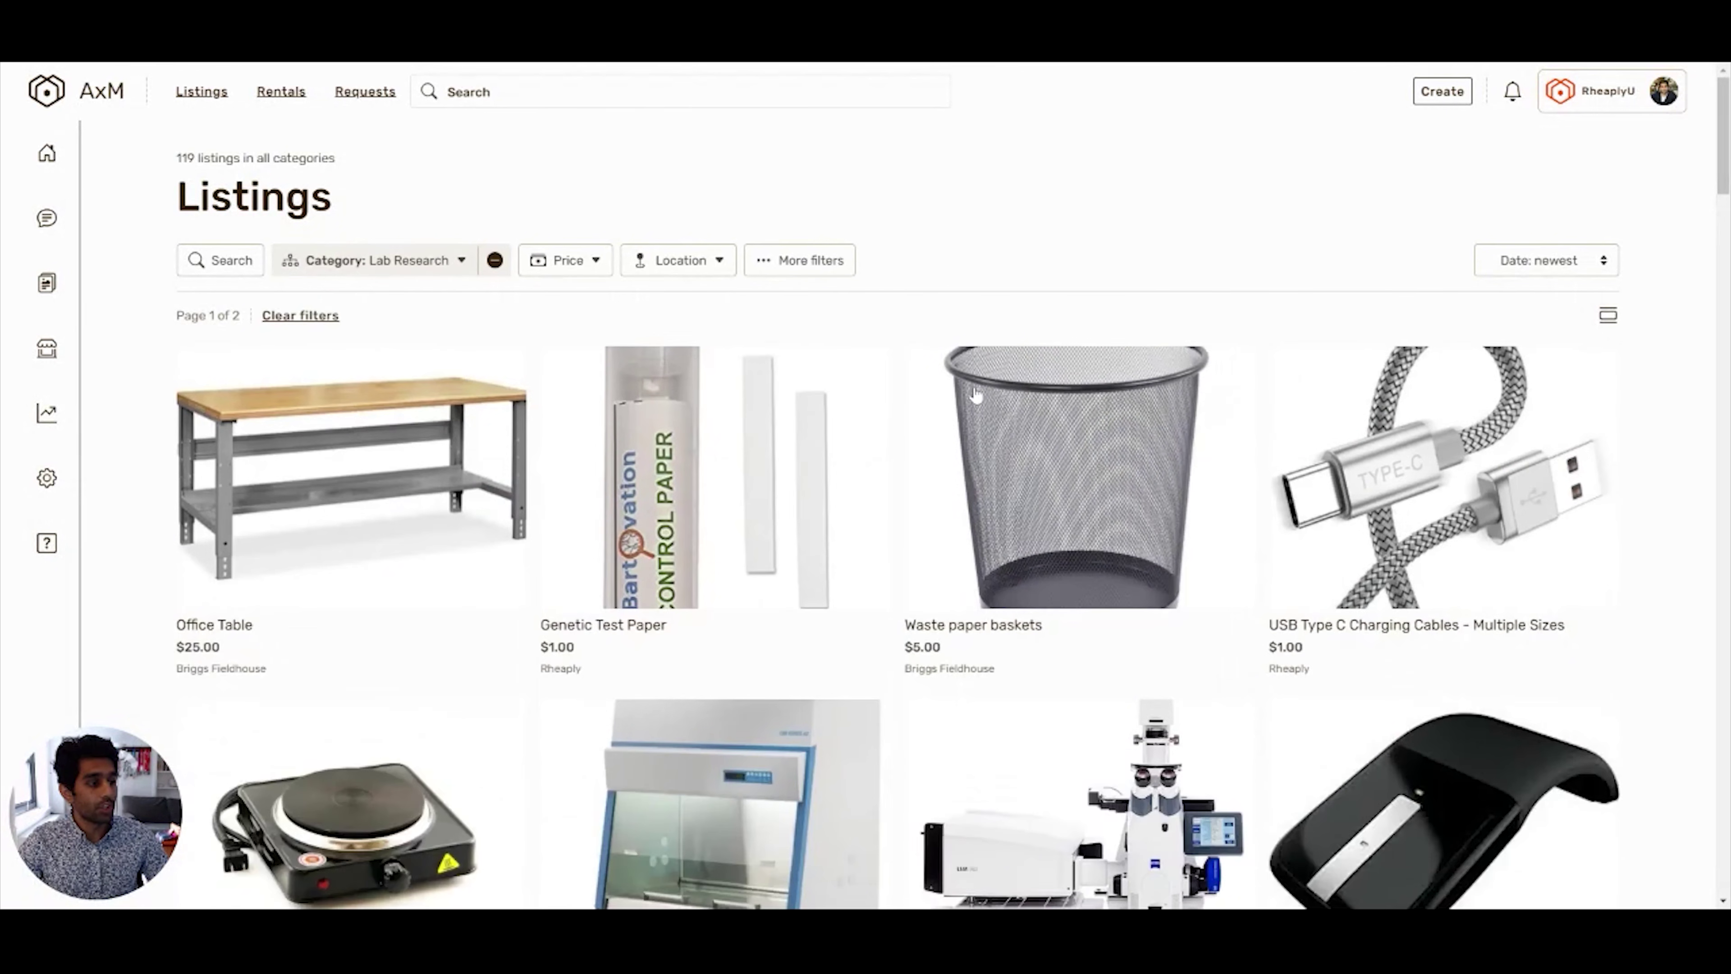
pyautogui.click(495, 261)
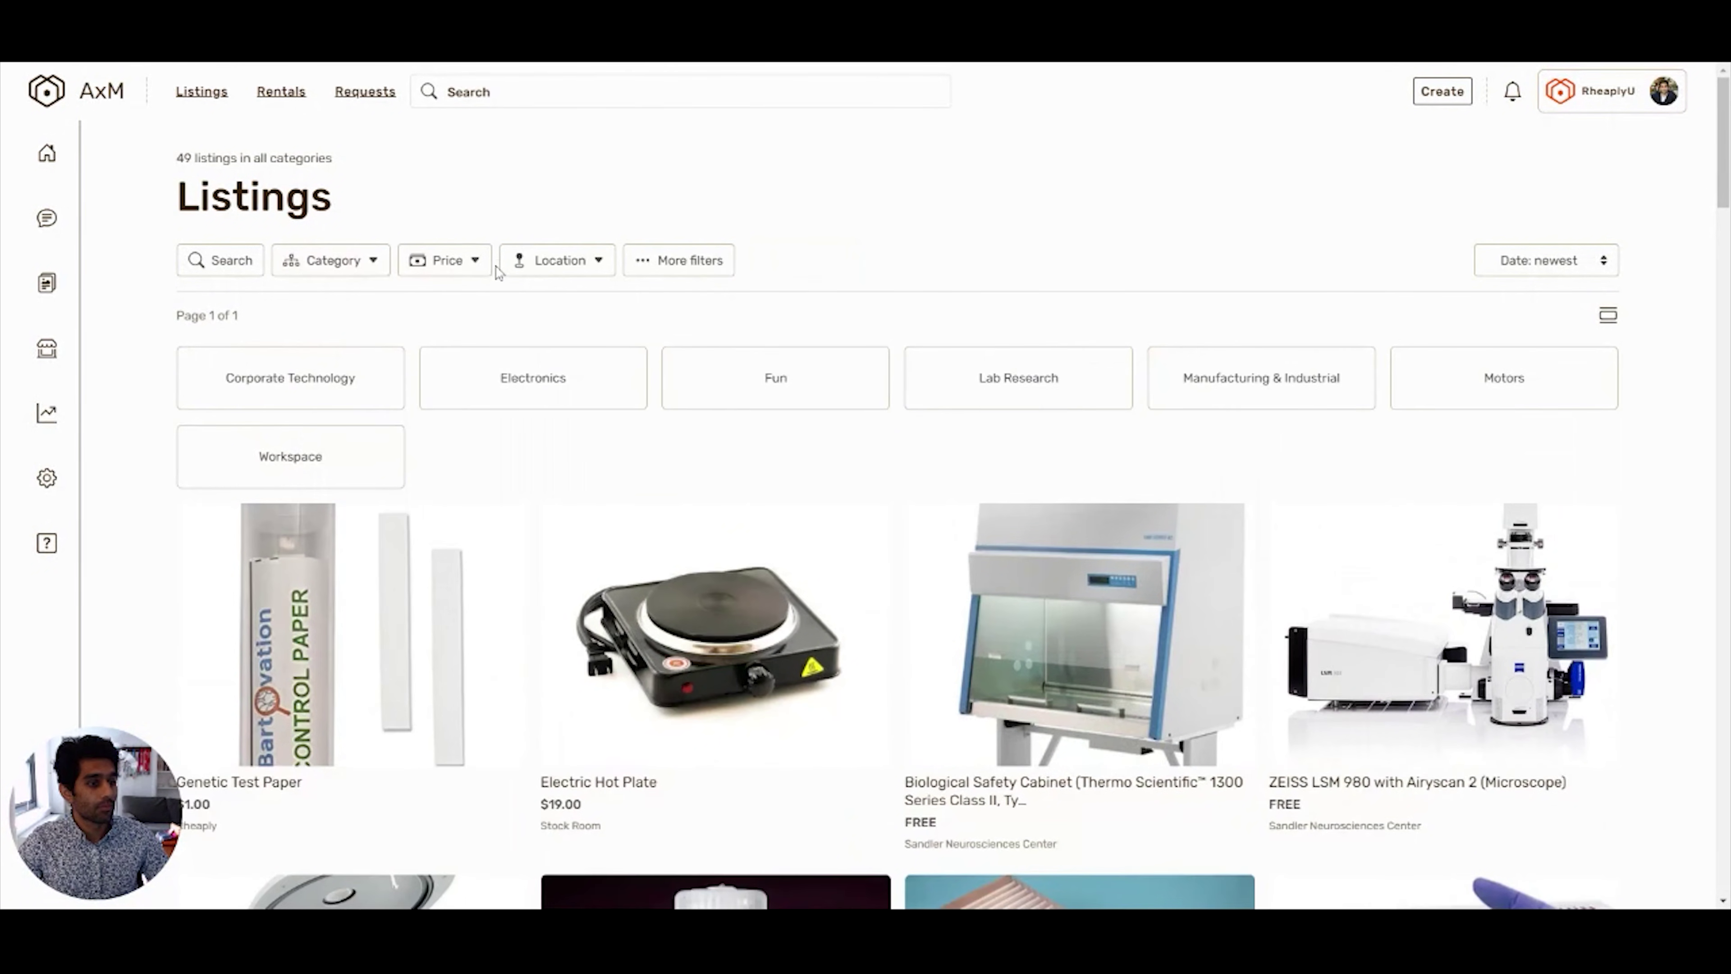
pyautogui.click(334, 453)
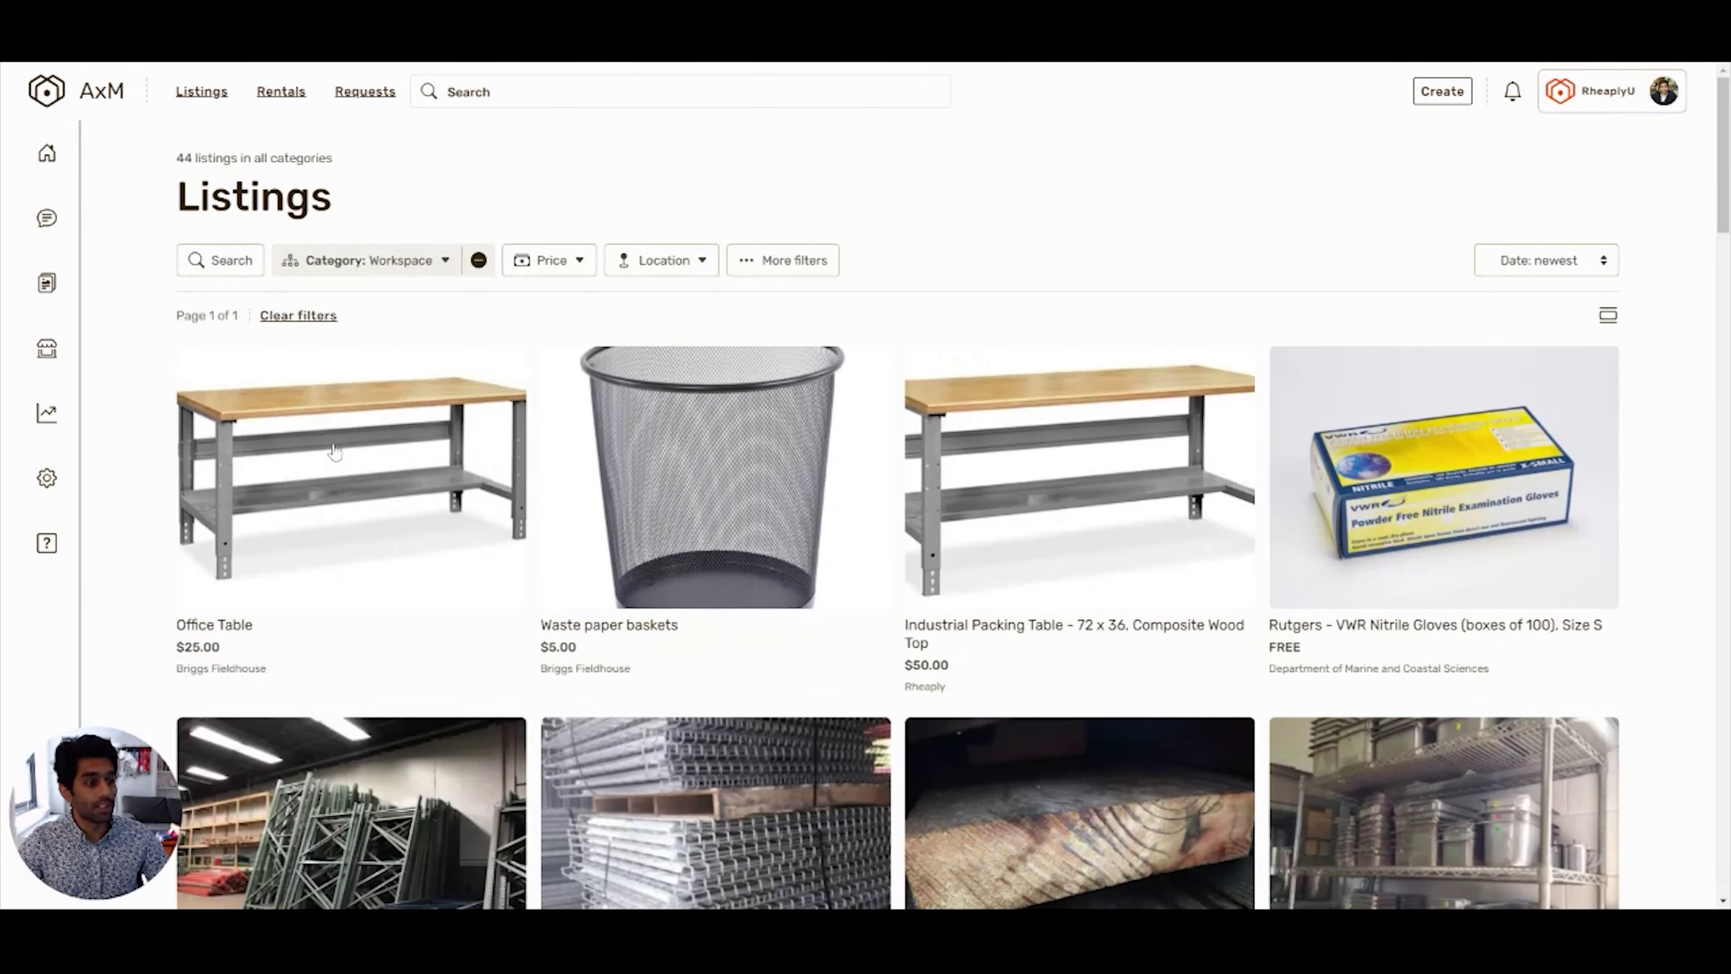
pyautogui.click(481, 260)
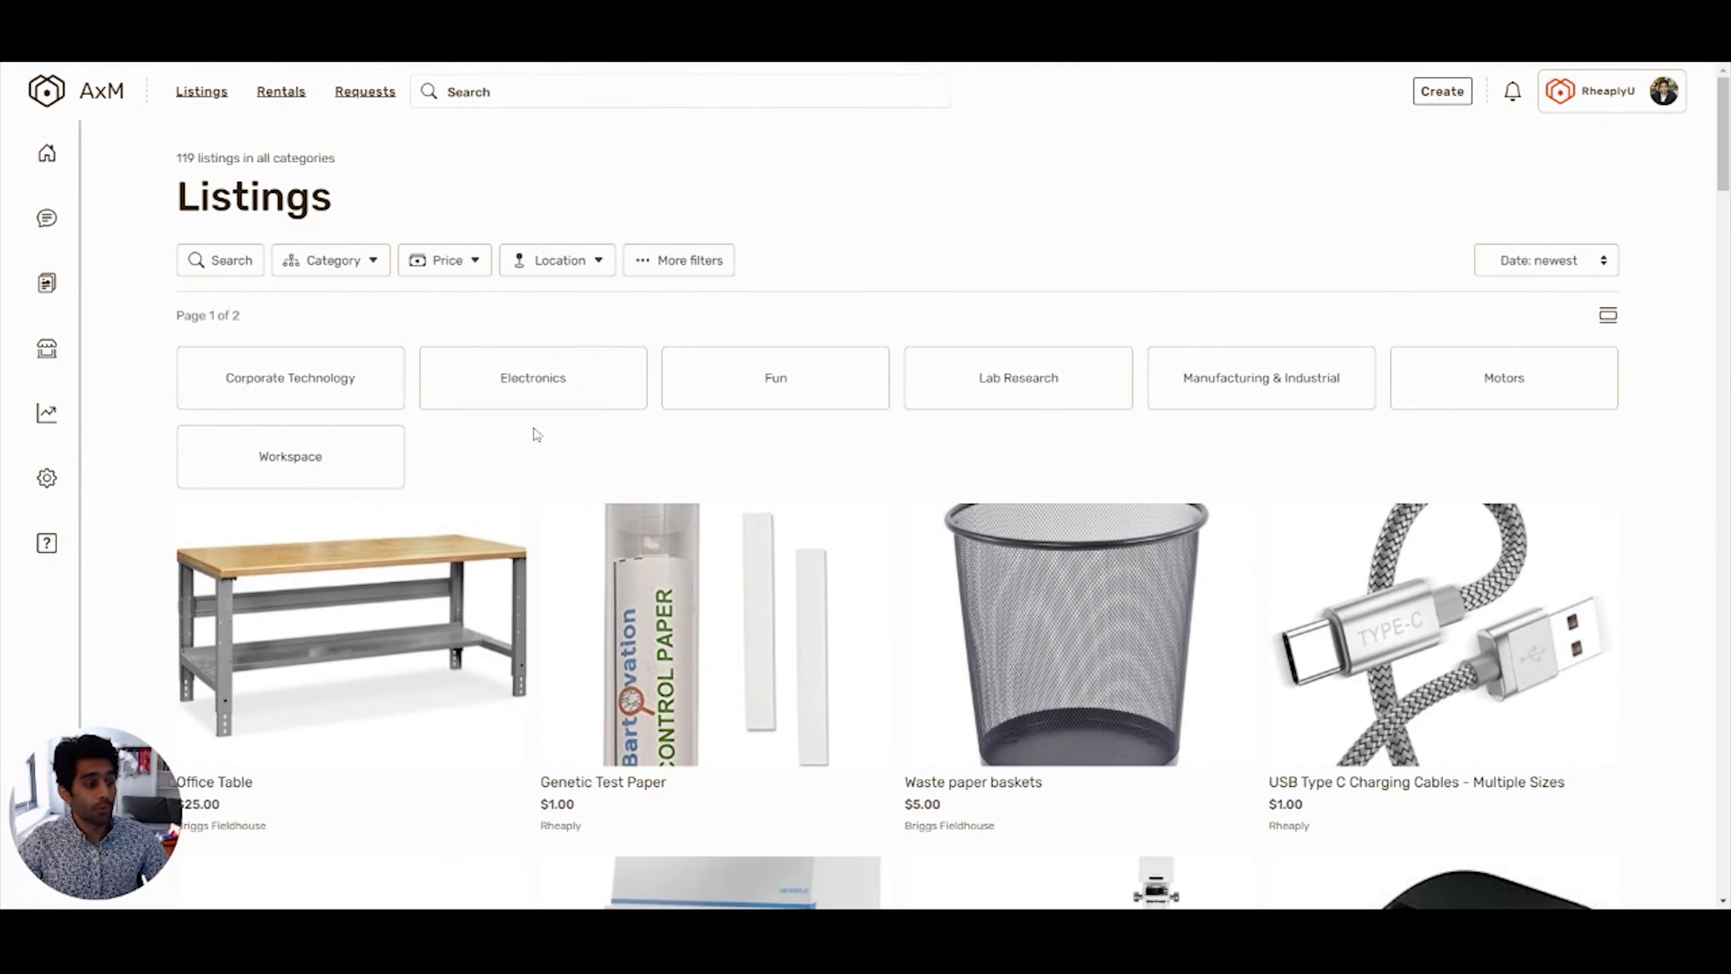
# - Look through the search, category, price and location filters available for the listings without applying any
pyautogui.click(227, 271)
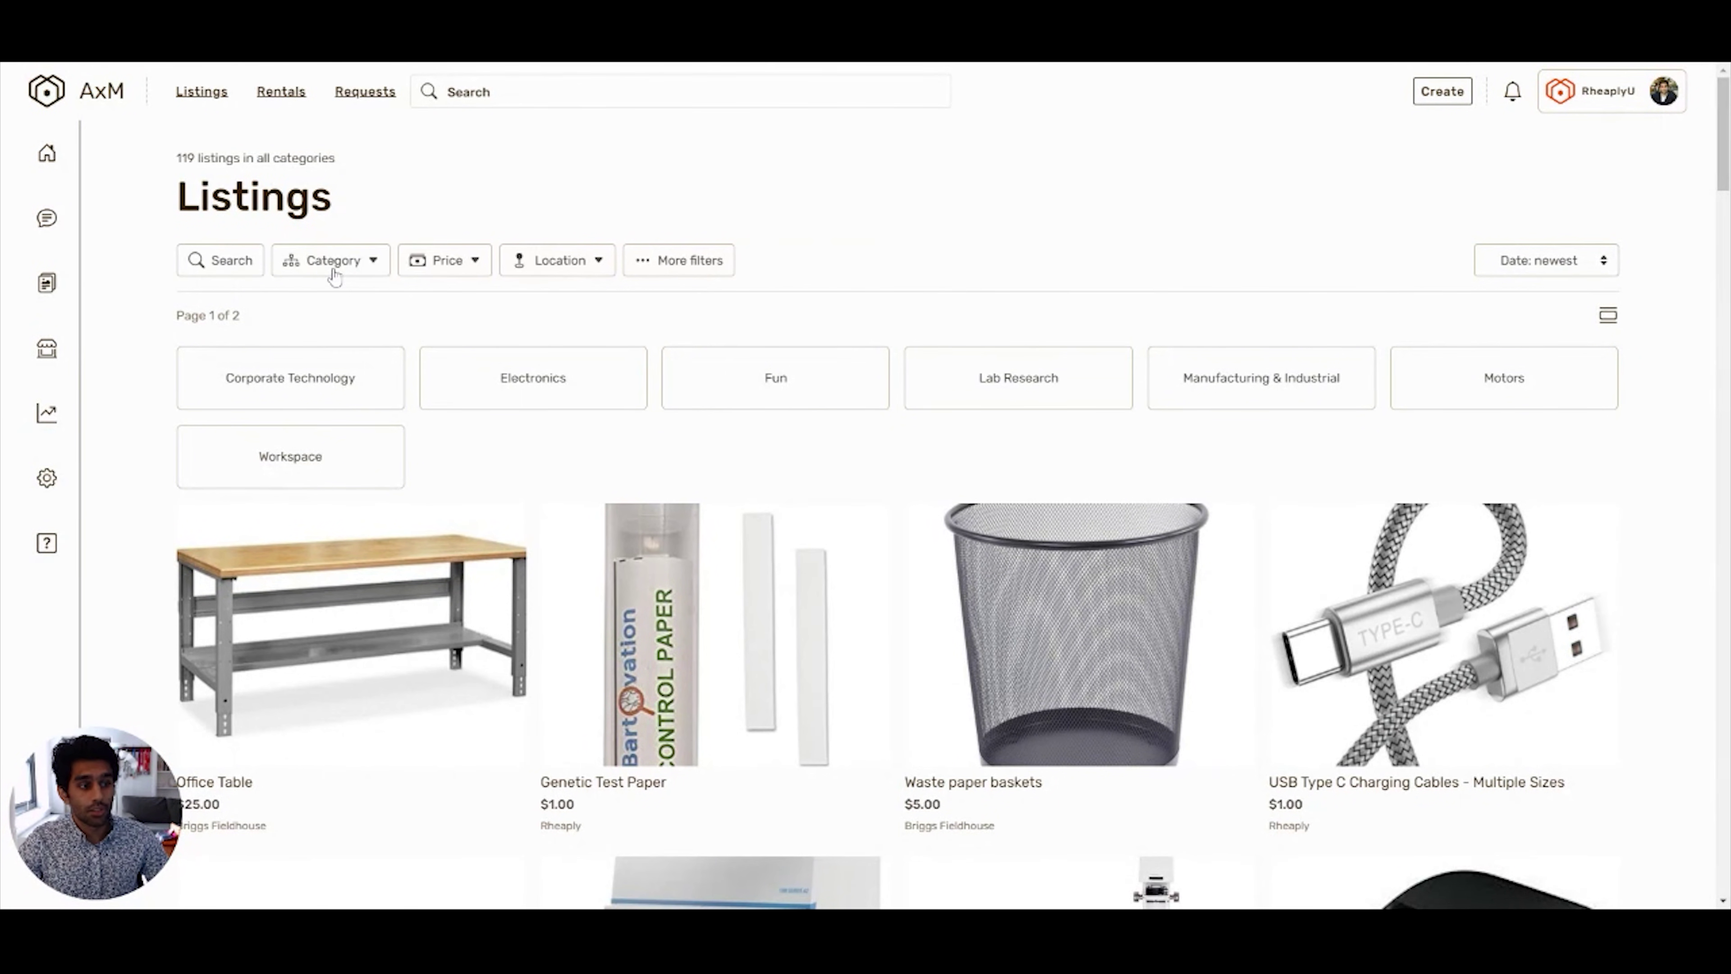
pyautogui.click(332, 271)
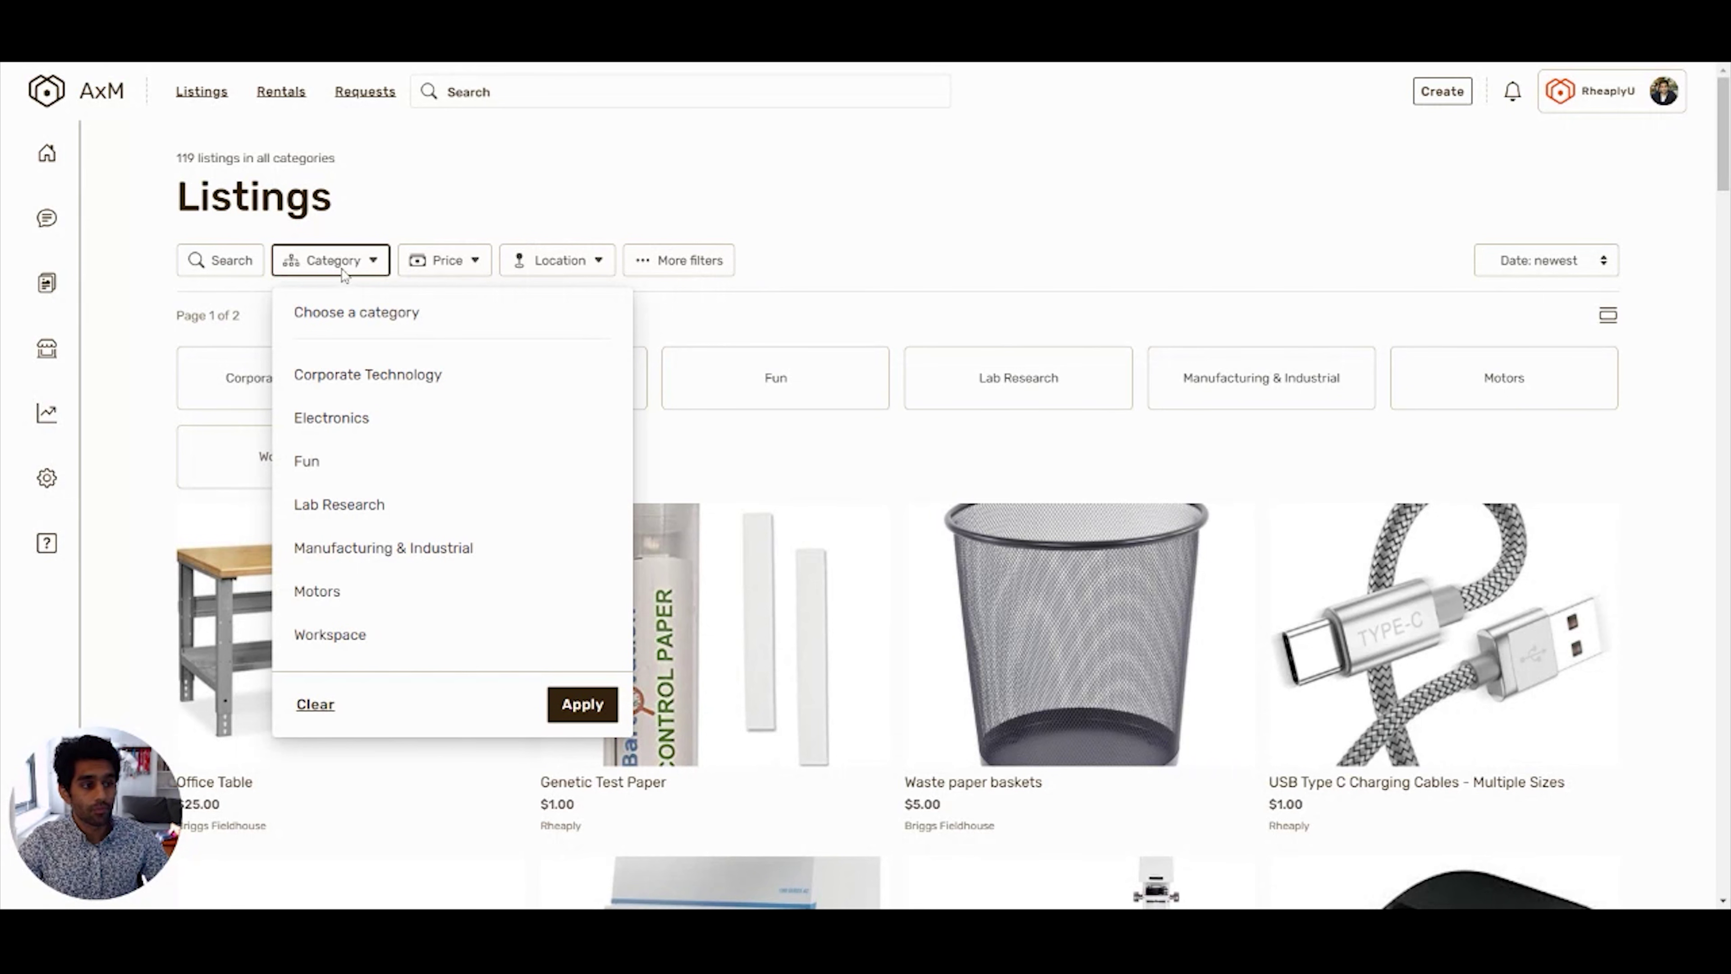
pyautogui.click(422, 265)
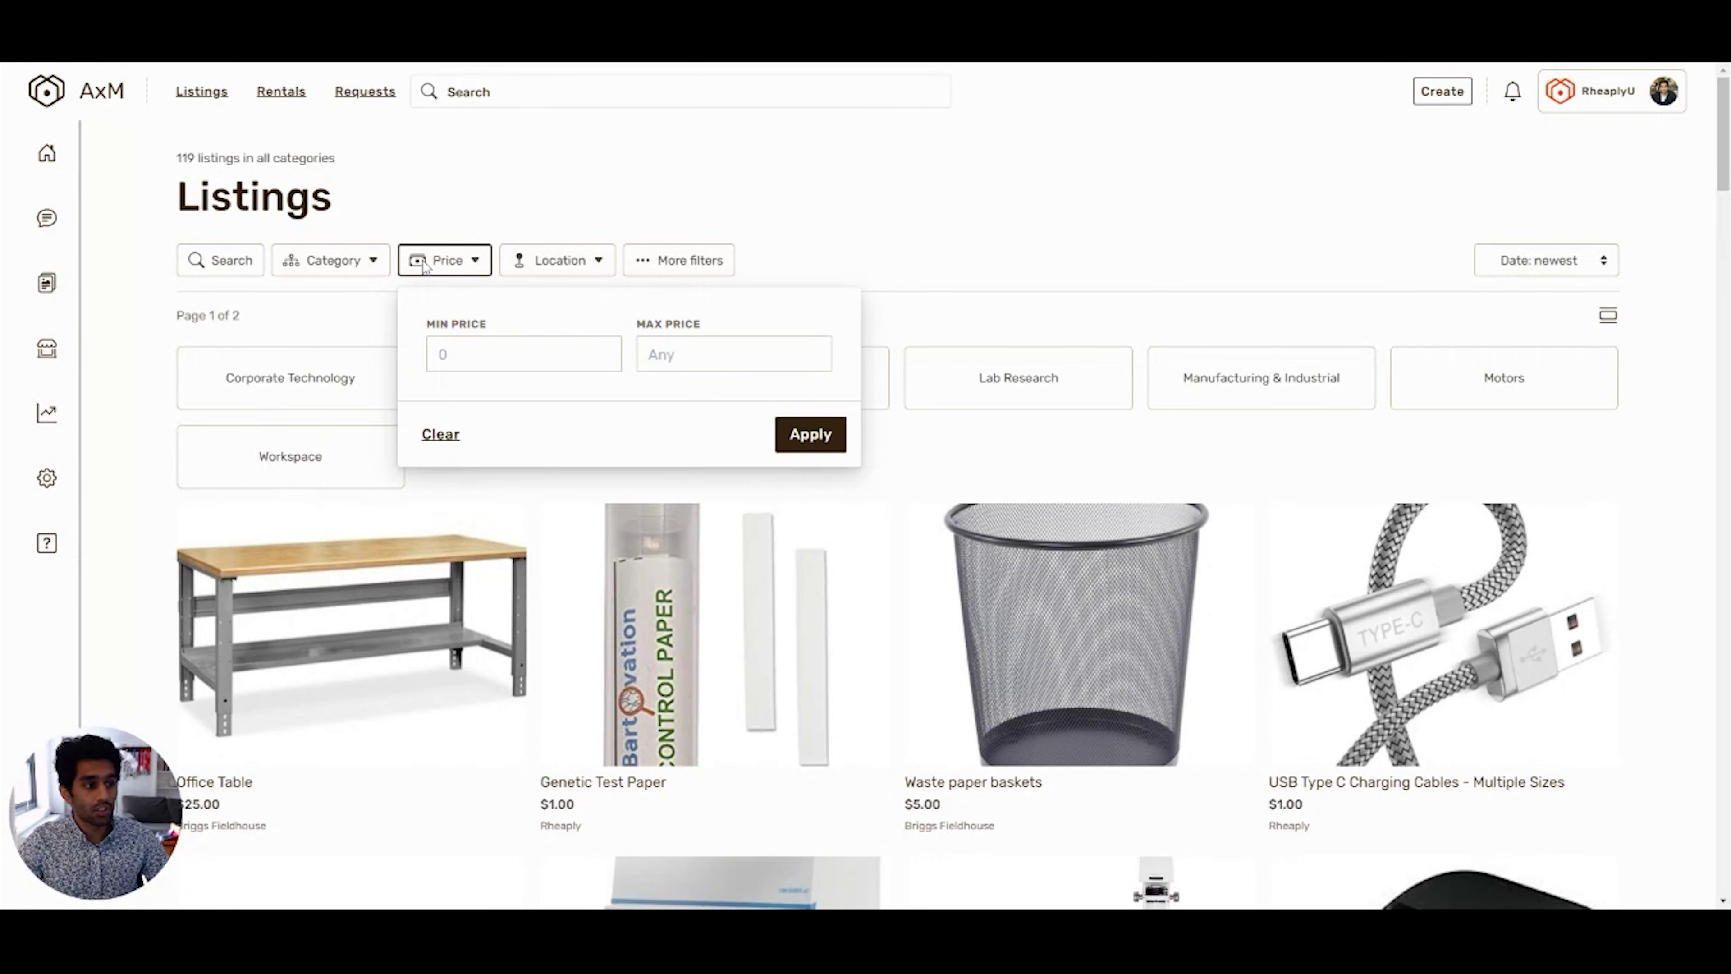
pyautogui.click(559, 265)
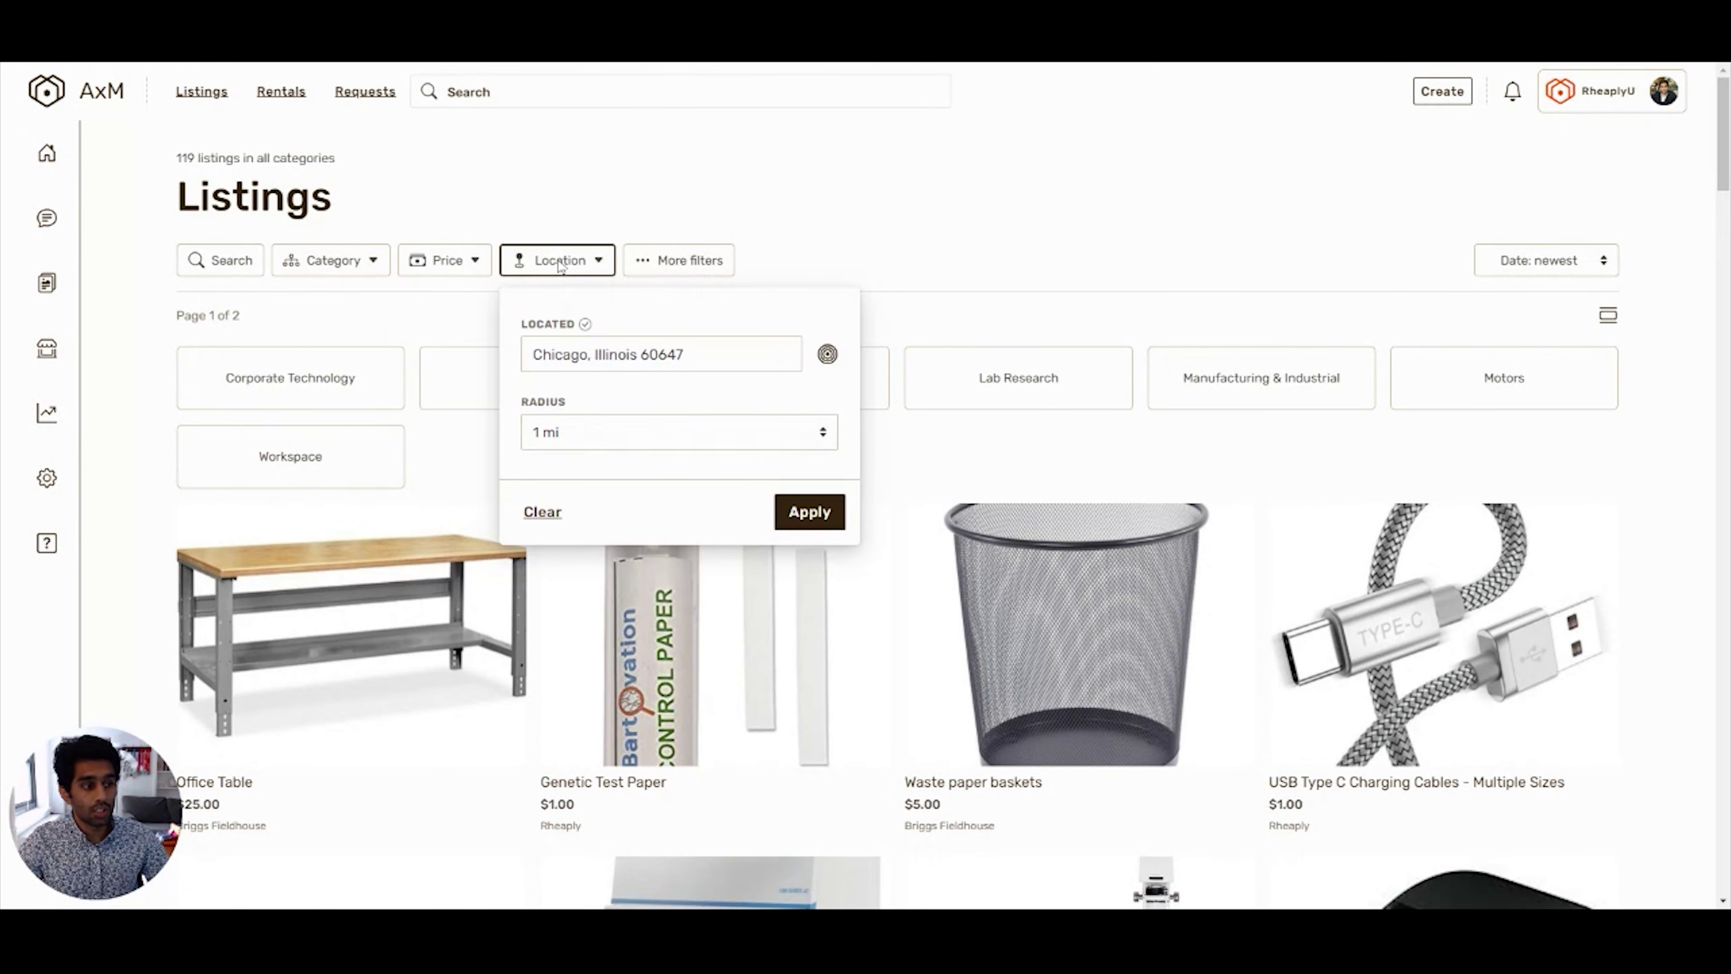
pyautogui.click(886, 262)
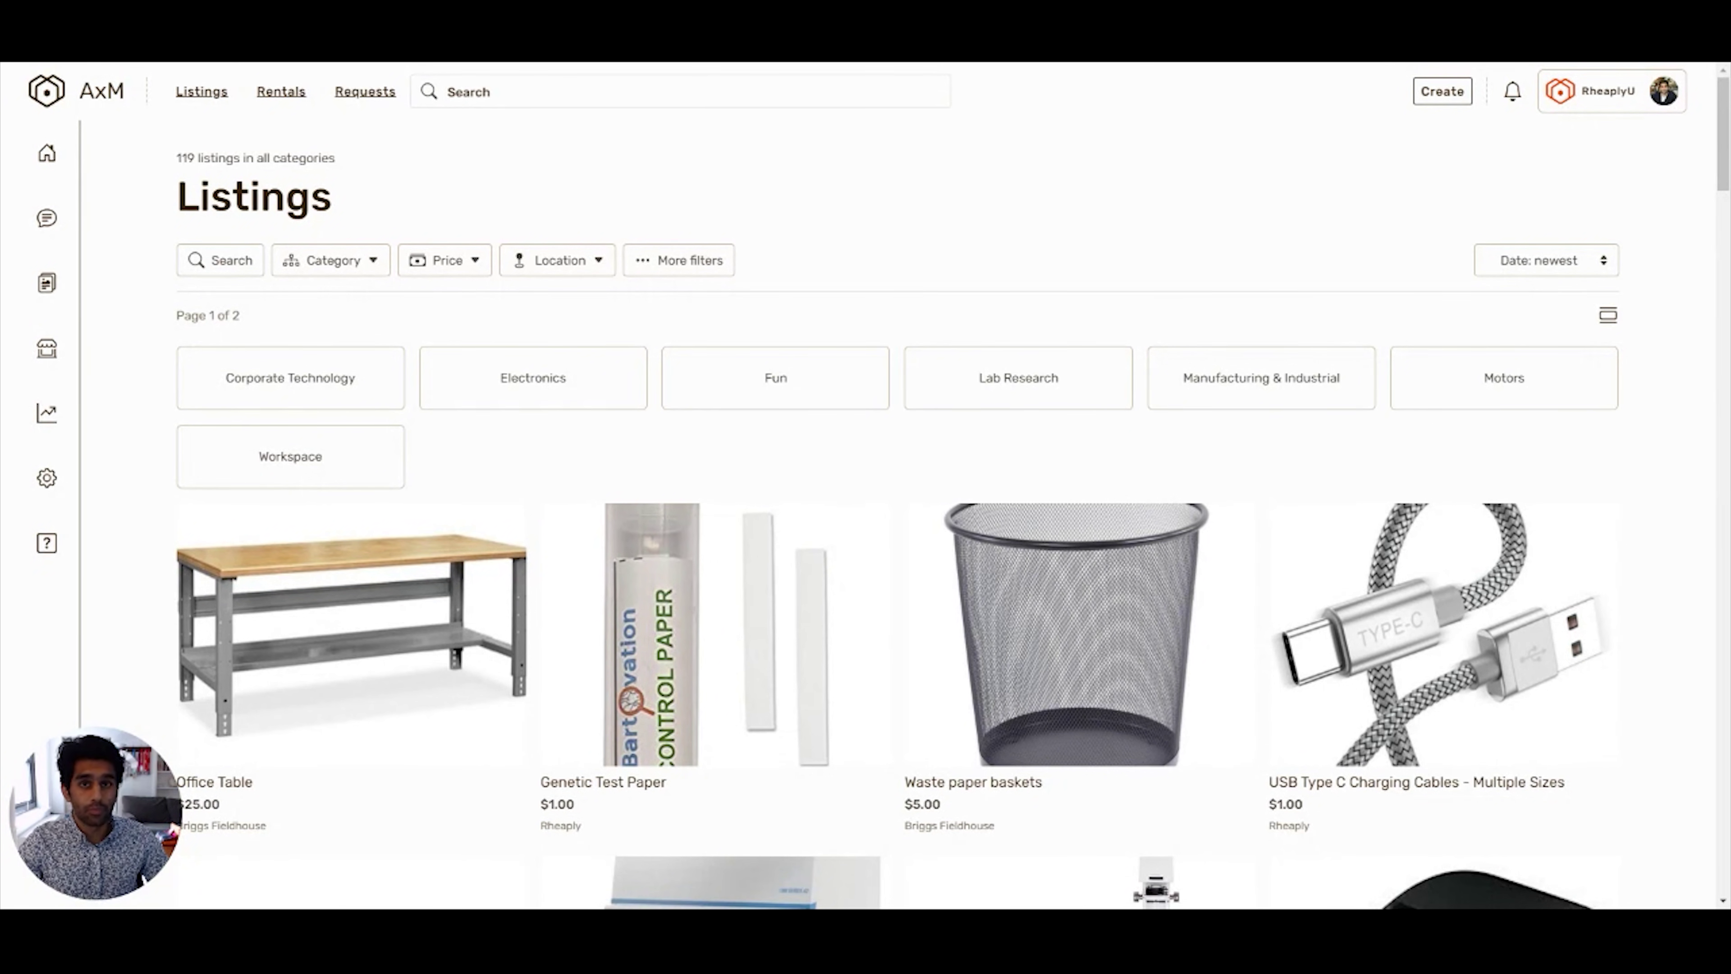
# - View the marketplace's rentals and its requests
pyautogui.click(295, 101)
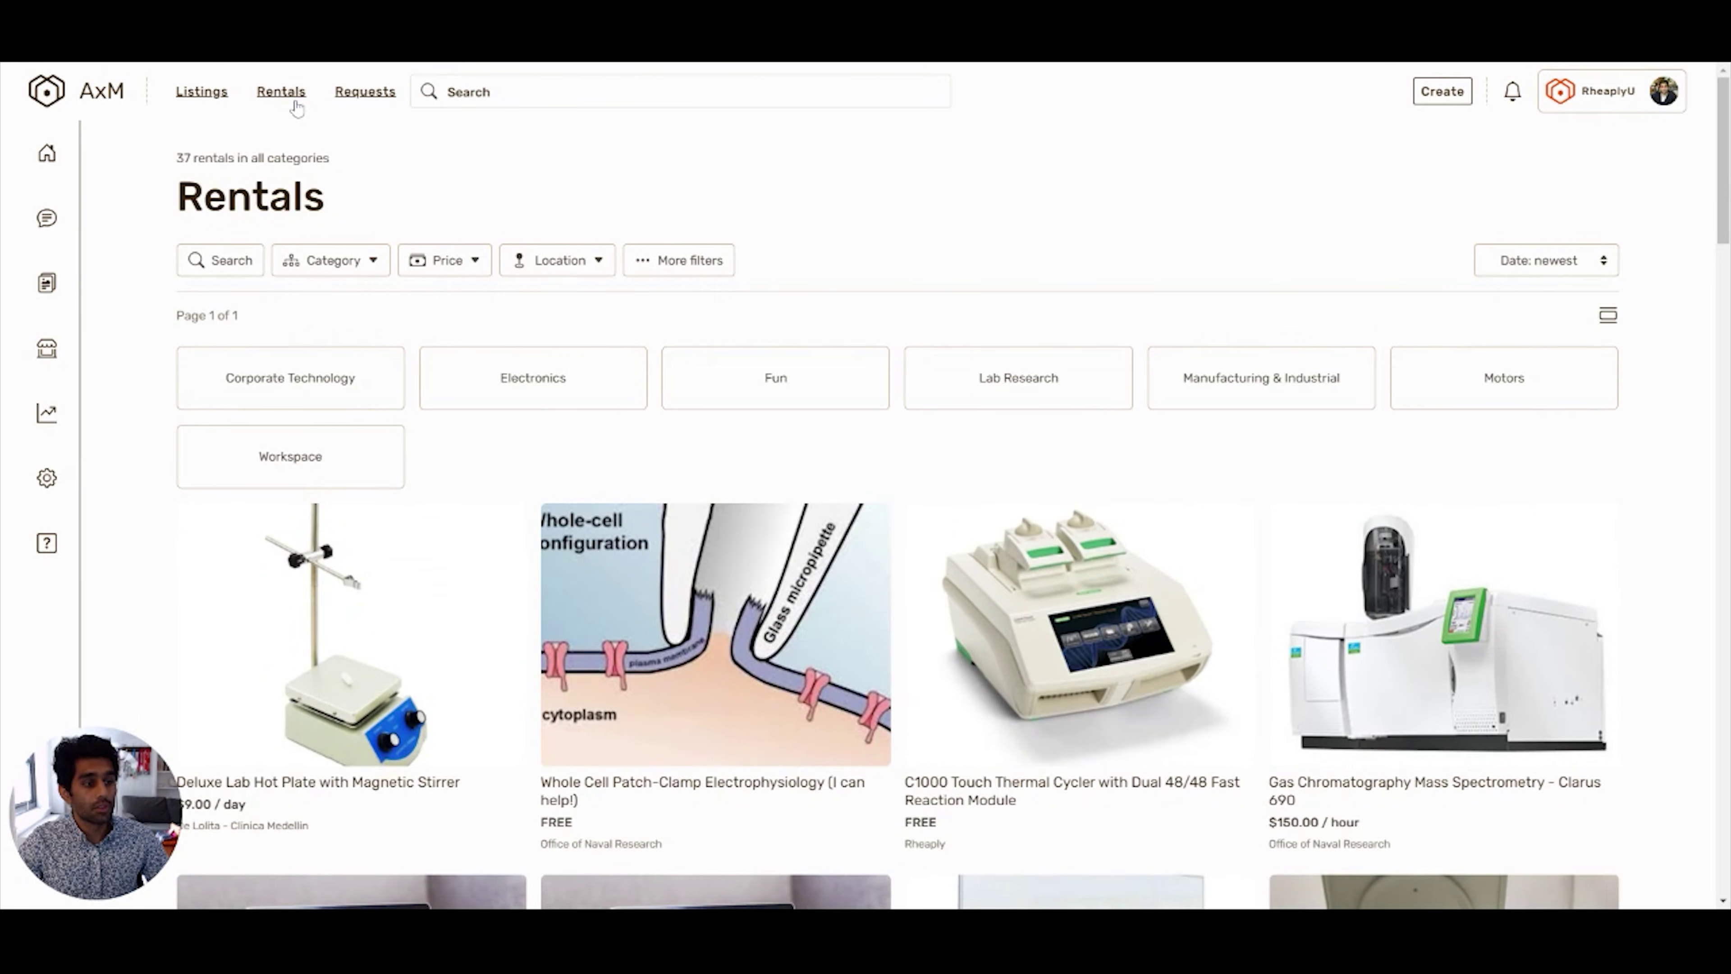
pyautogui.click(358, 105)
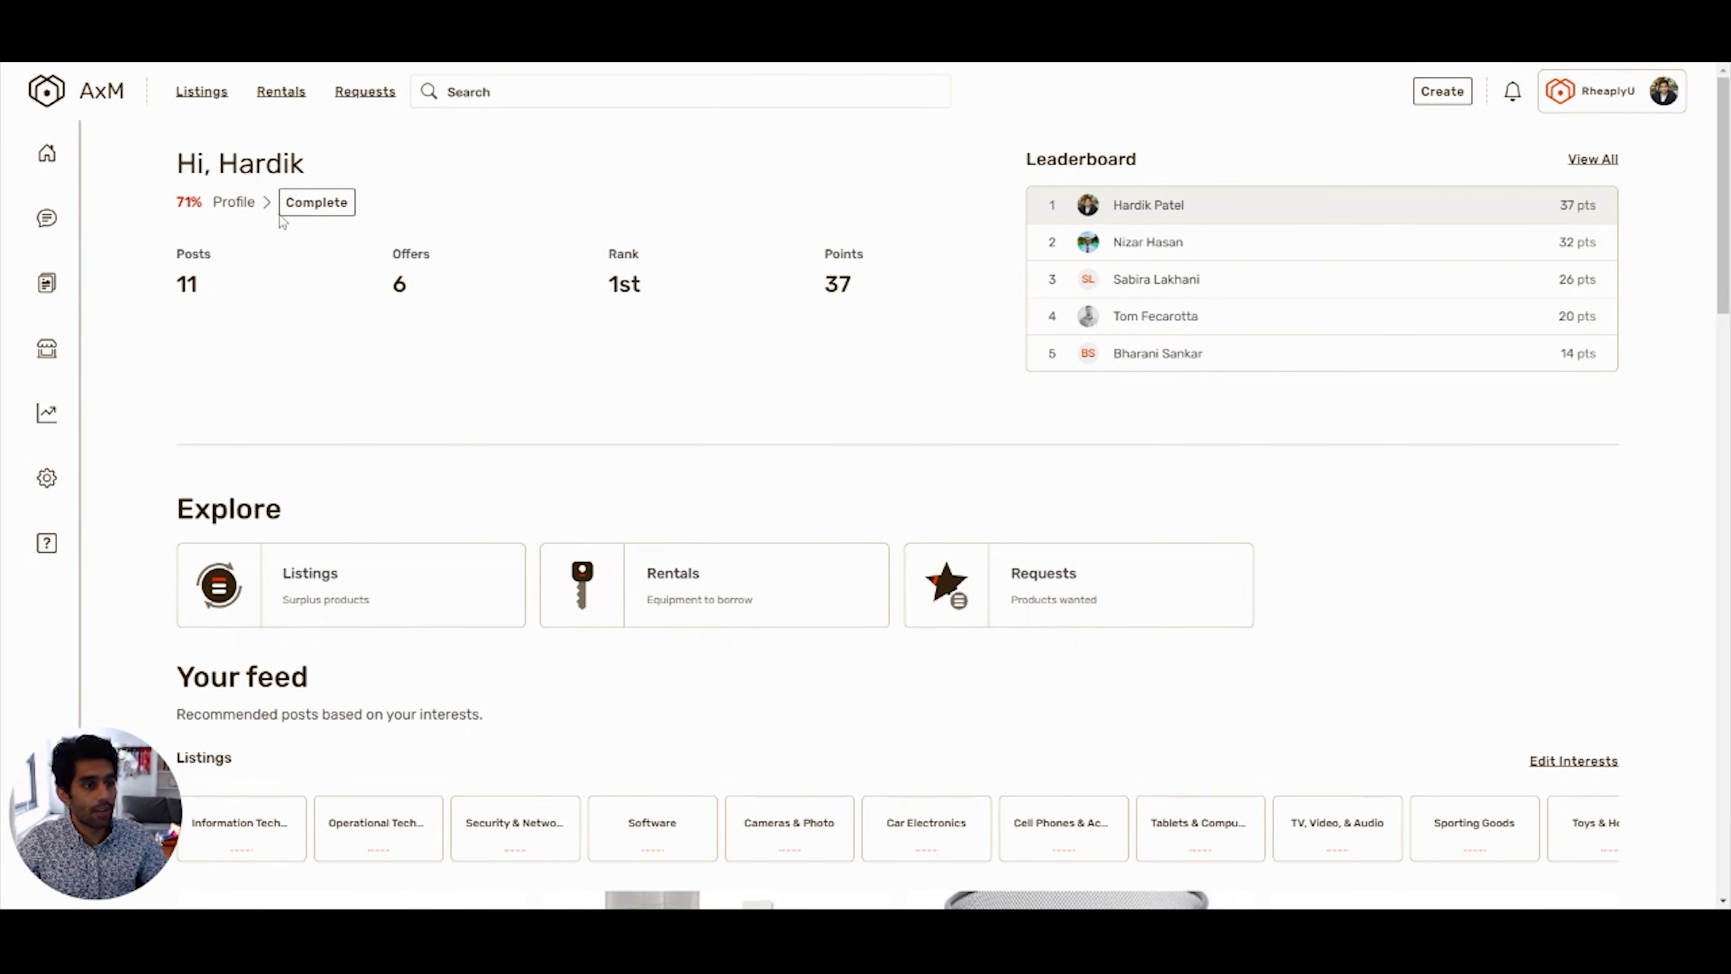
# - Search the marketplace listings for "syringe" and open the Syringe filters (nylon, 0.2 micon) listing
pyautogui.click(202, 93)
pyautogui.click(225, 262)
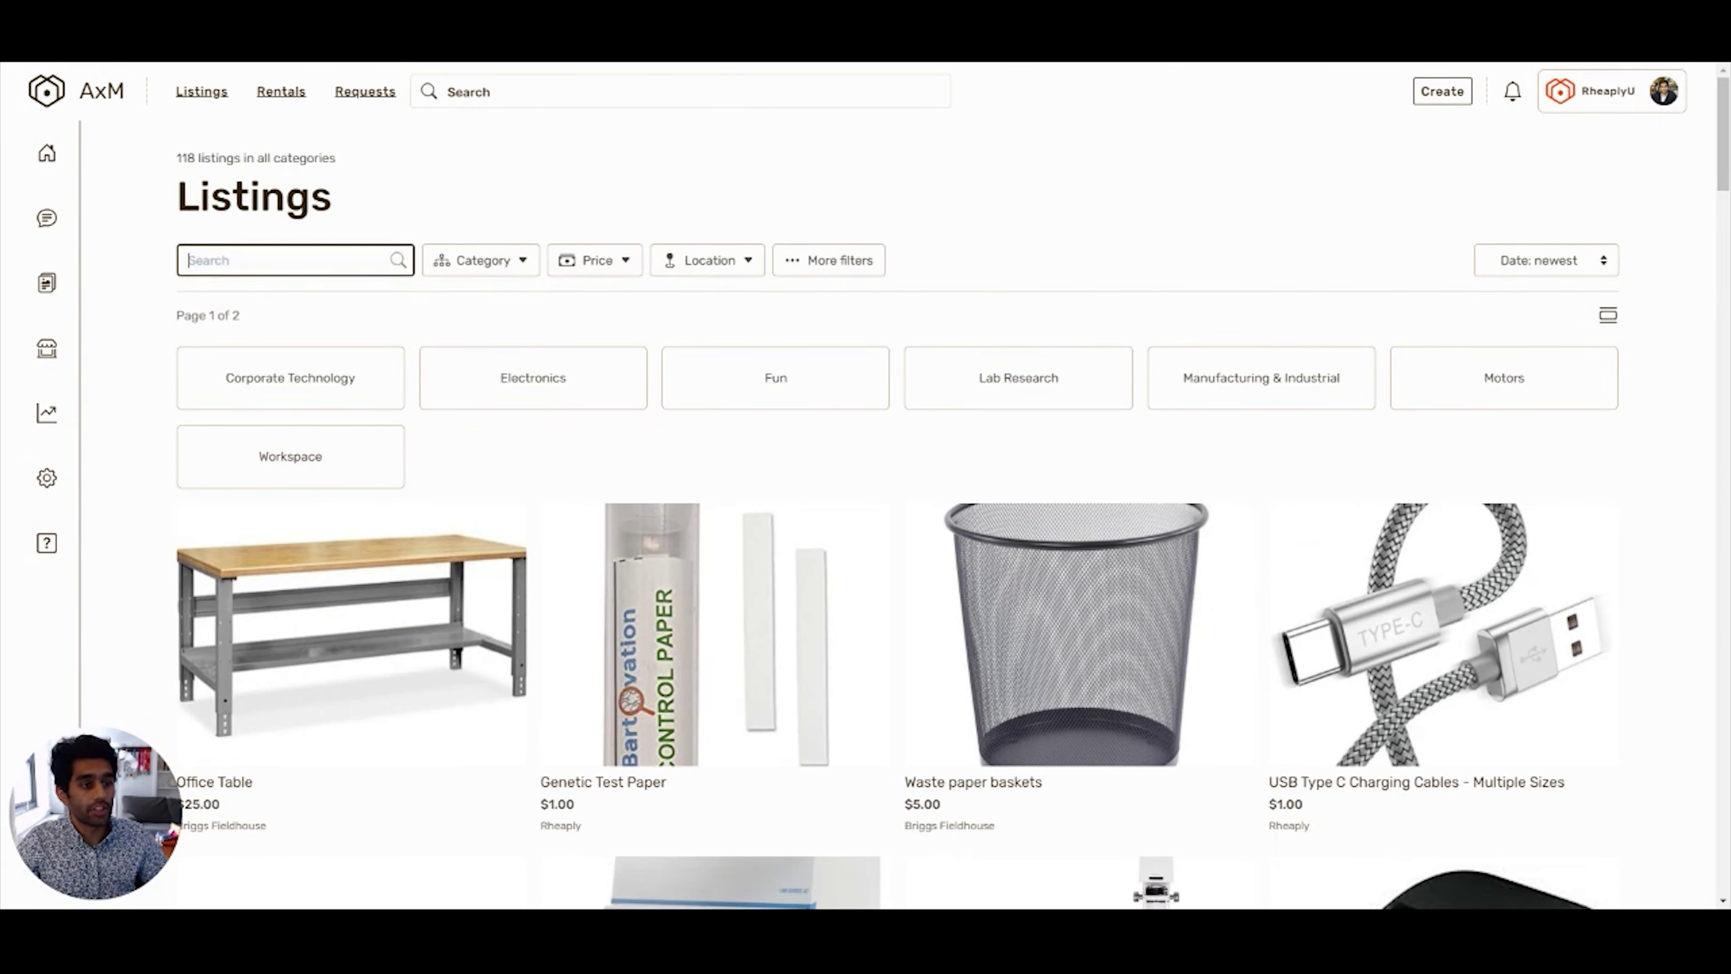
pyautogui.write('syringe')
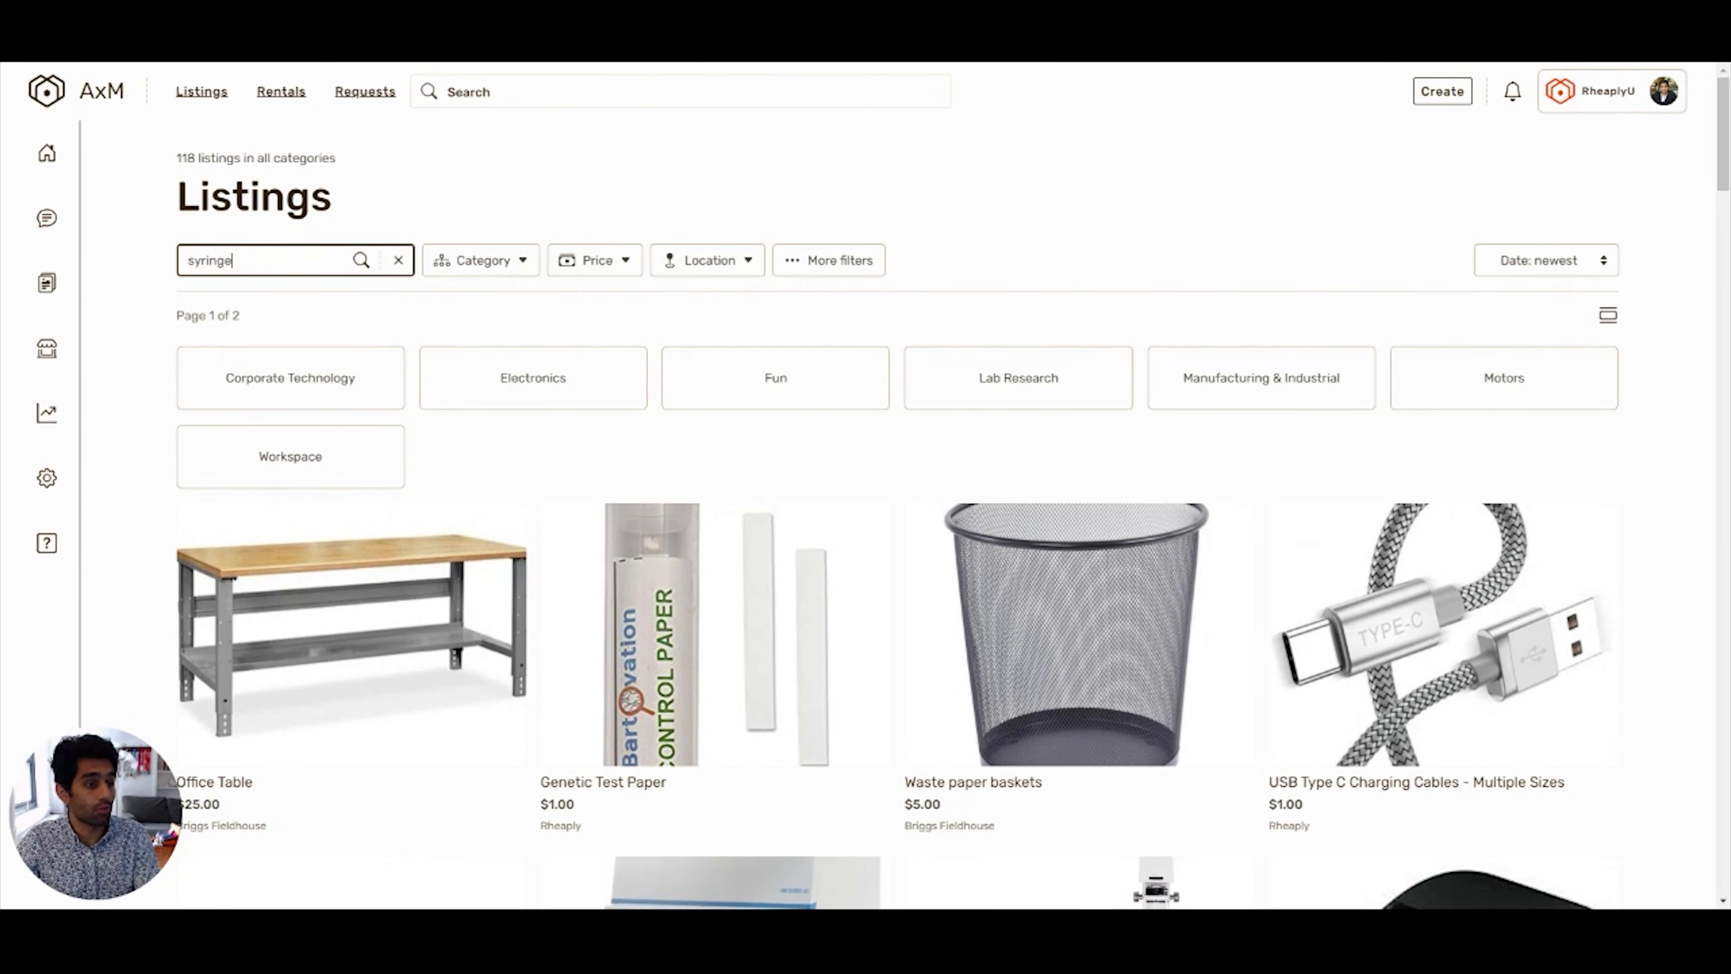
pyautogui.press('Return')
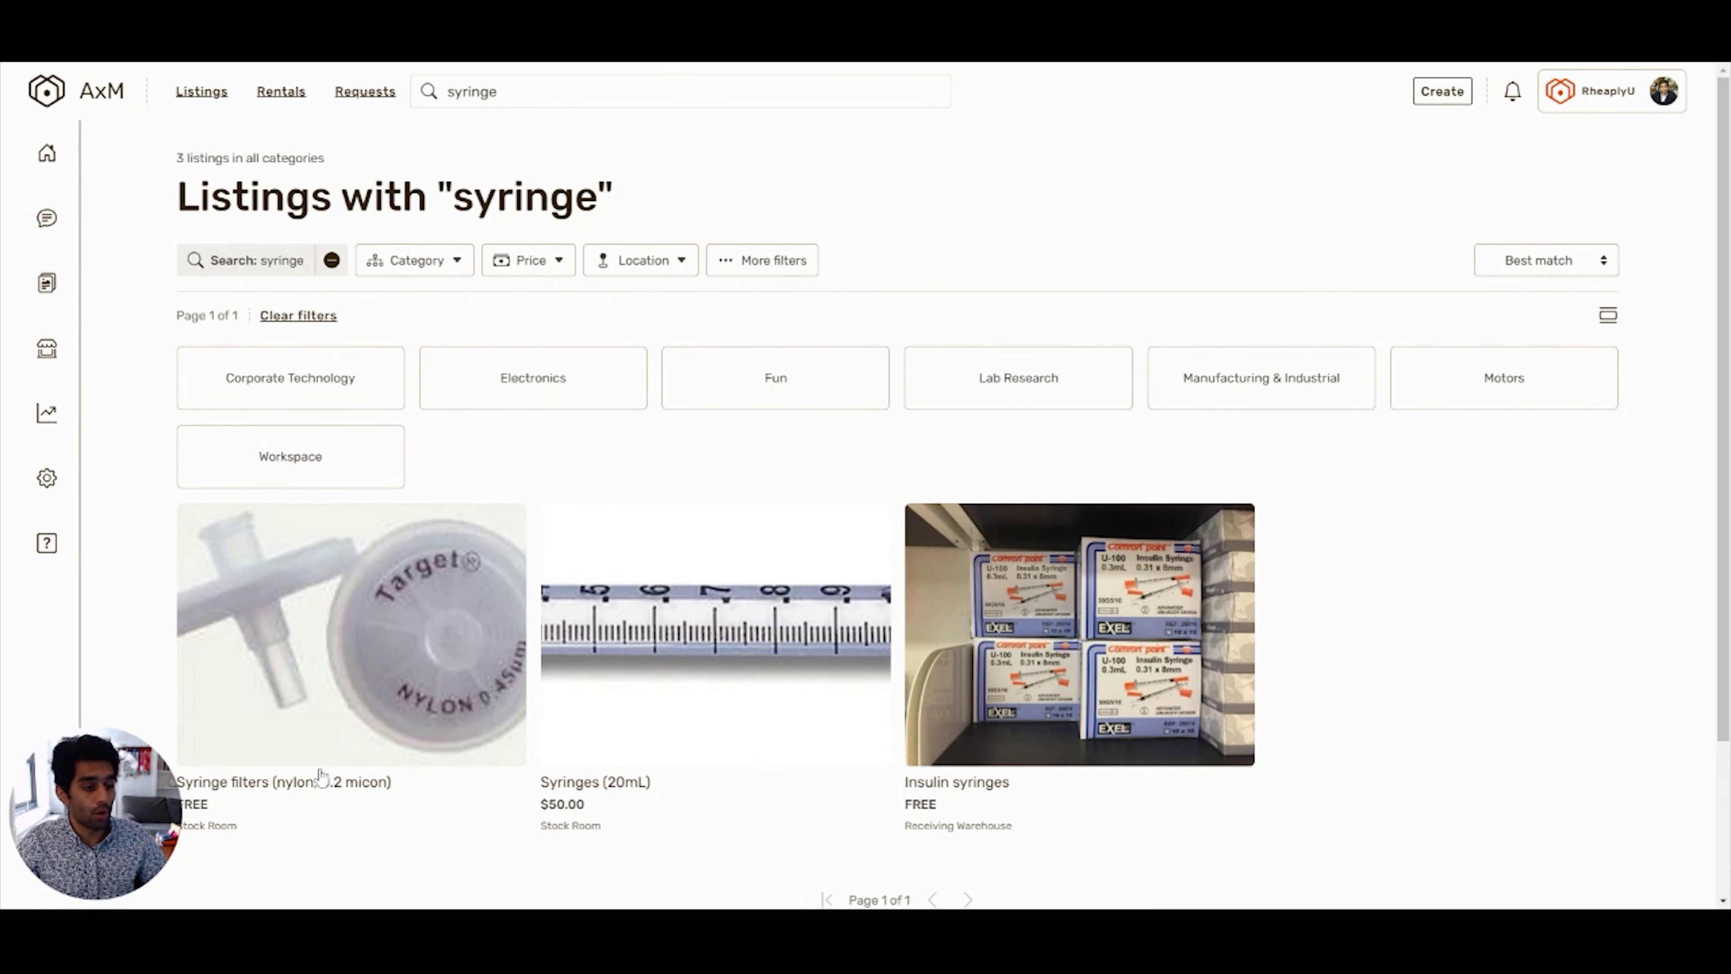
pyautogui.click(326, 791)
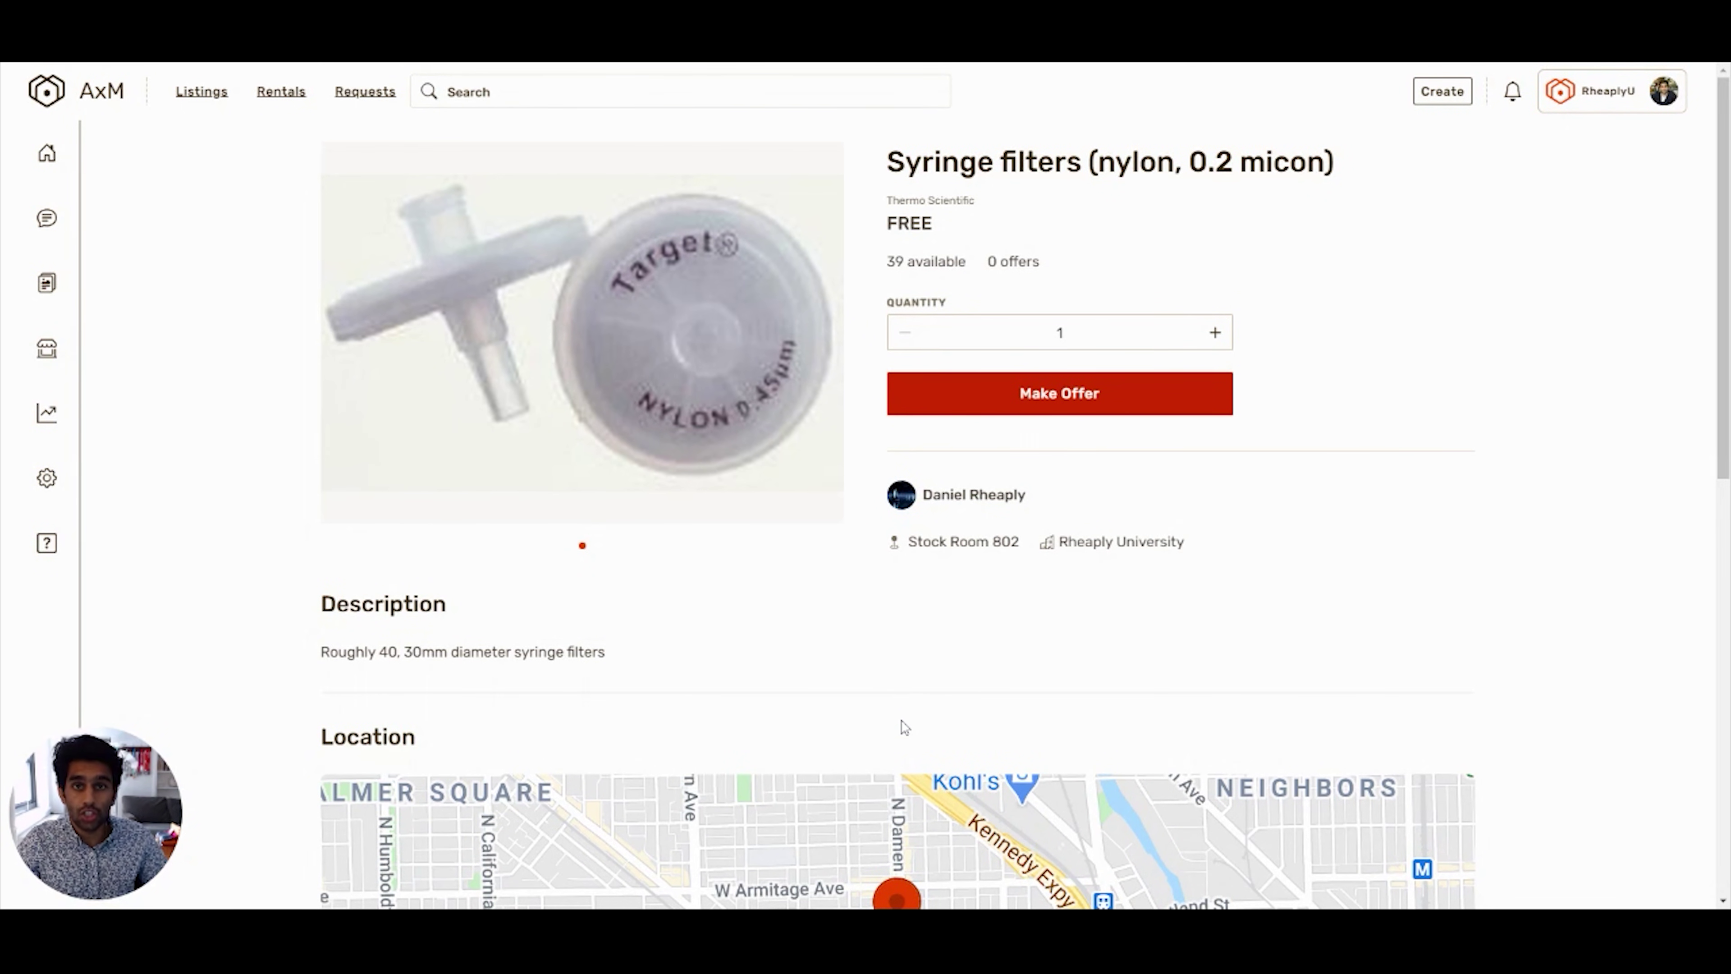
# - Set the quantity of syringe filters to 10 and start an offer for them
pyautogui.click(1092, 324)
pyautogui.write('0')
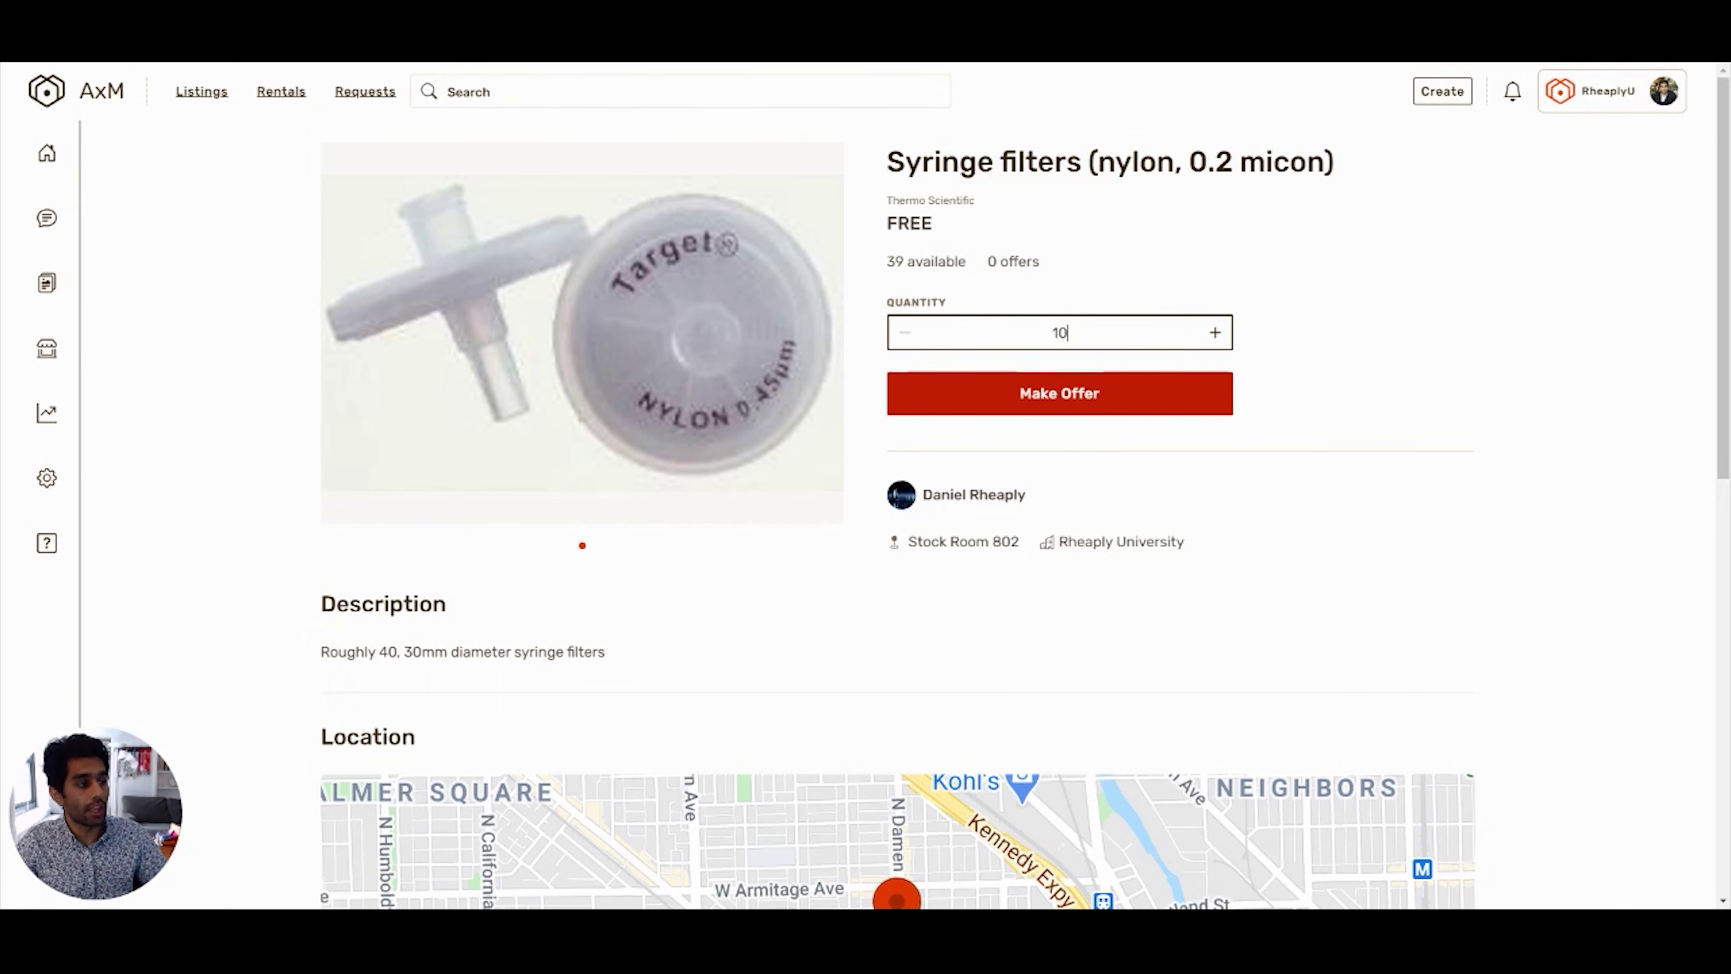
pyautogui.click(1069, 409)
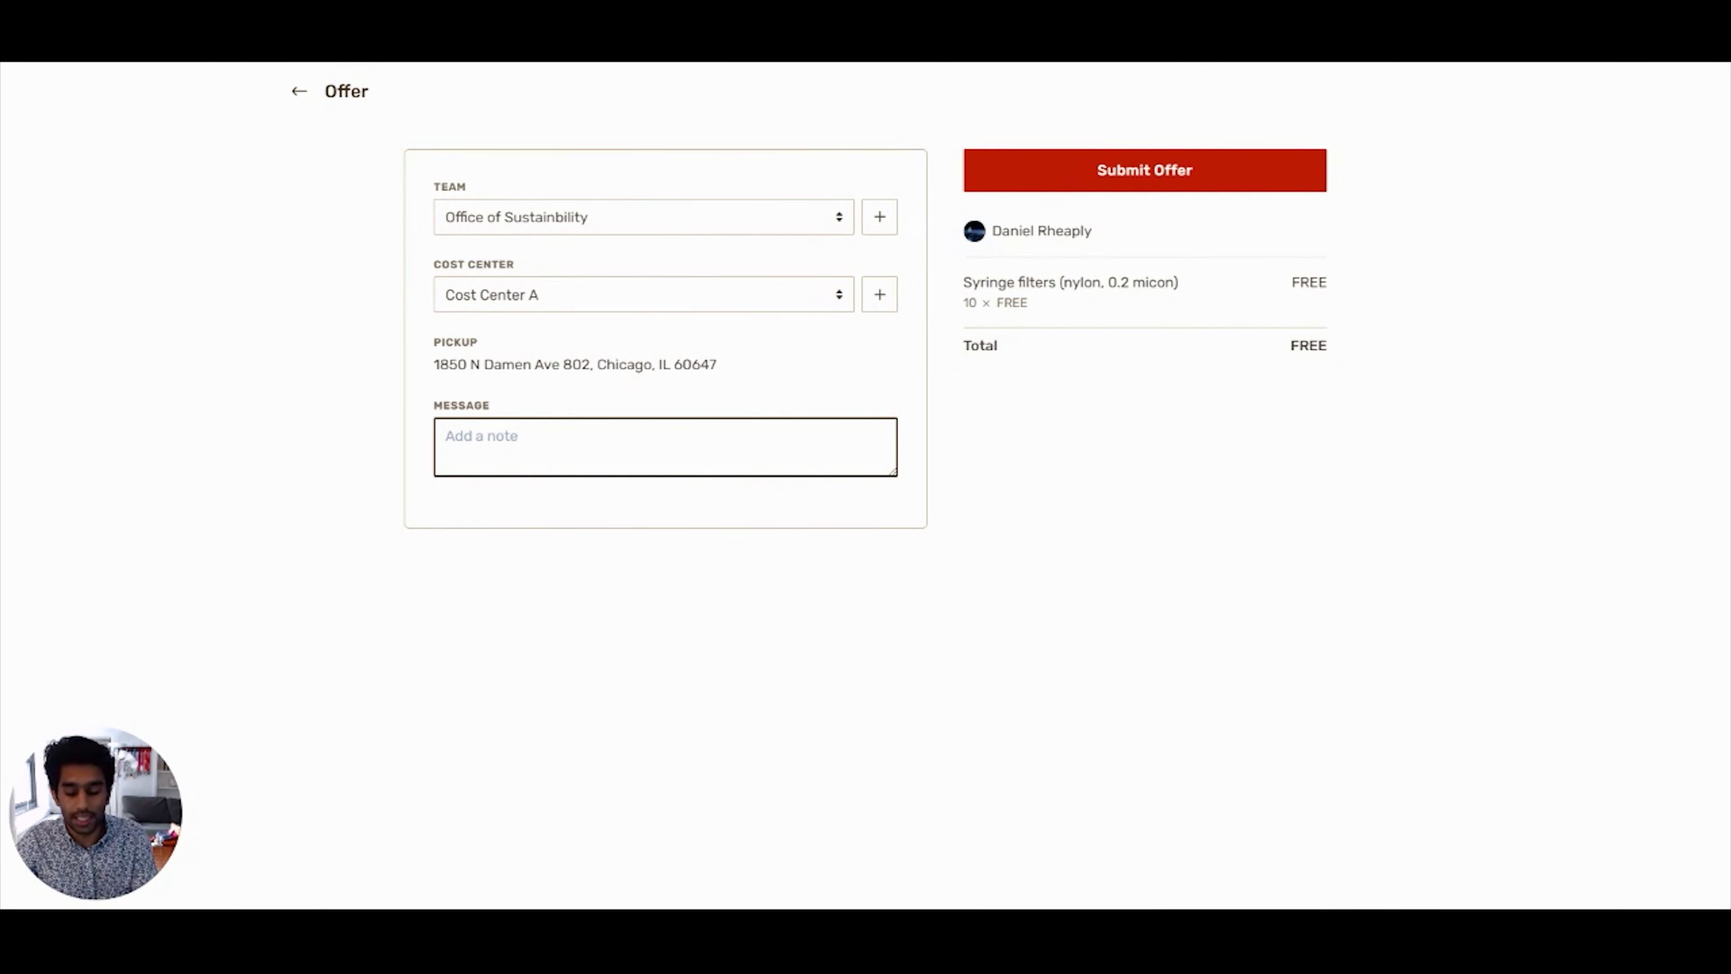
# - Greet the seller, add "I'm running an experiment at the end of the week. When could you meet to make this exchange?" and submit the offer
pyautogui.write('Hi')
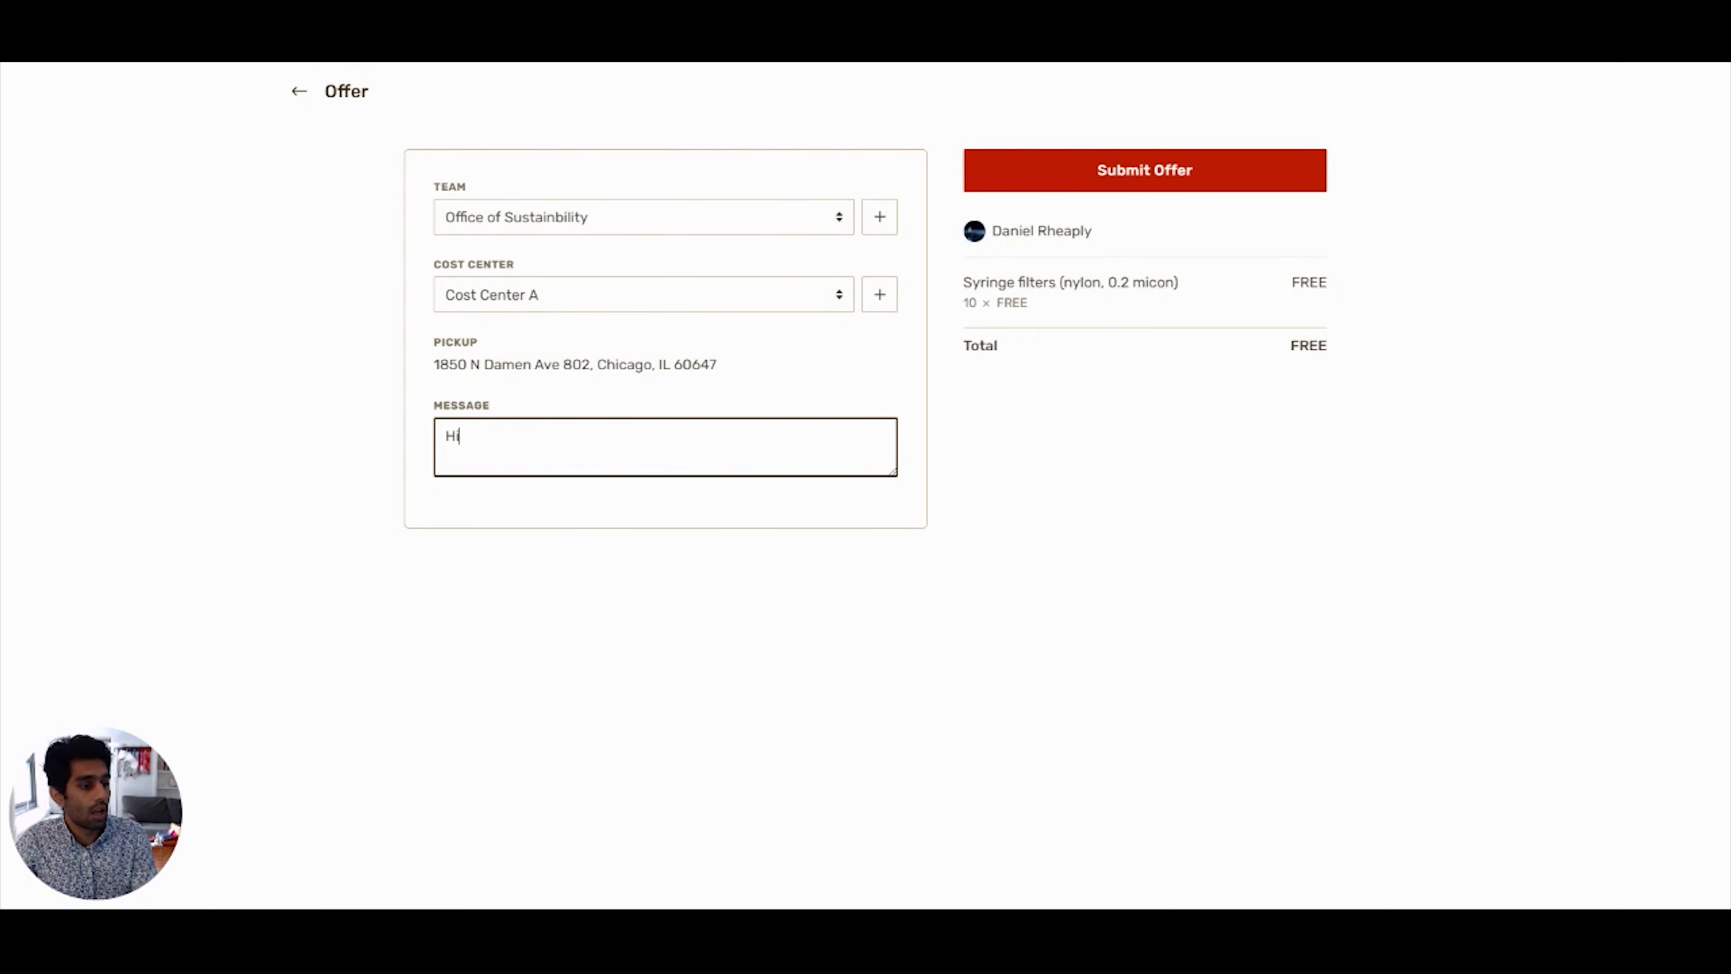
pyautogui.write(" Daniel! I'm running an experiment at the end of the week. When cou")
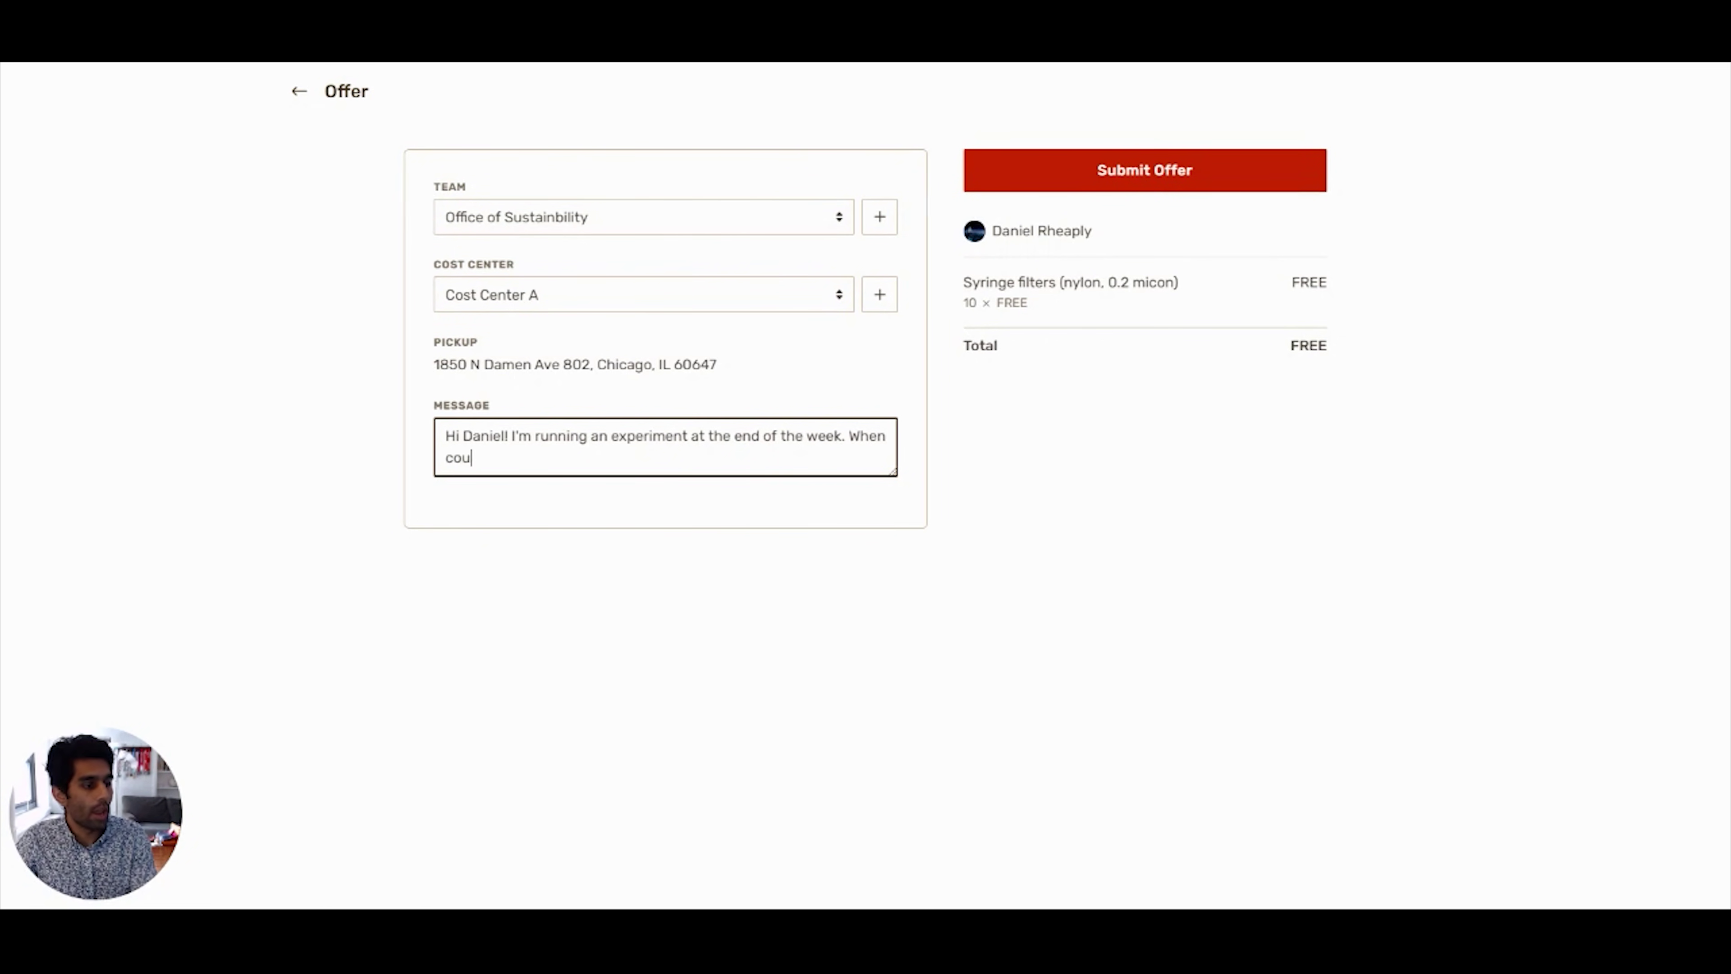
pyautogui.write('ld you meet to make this exchange?')
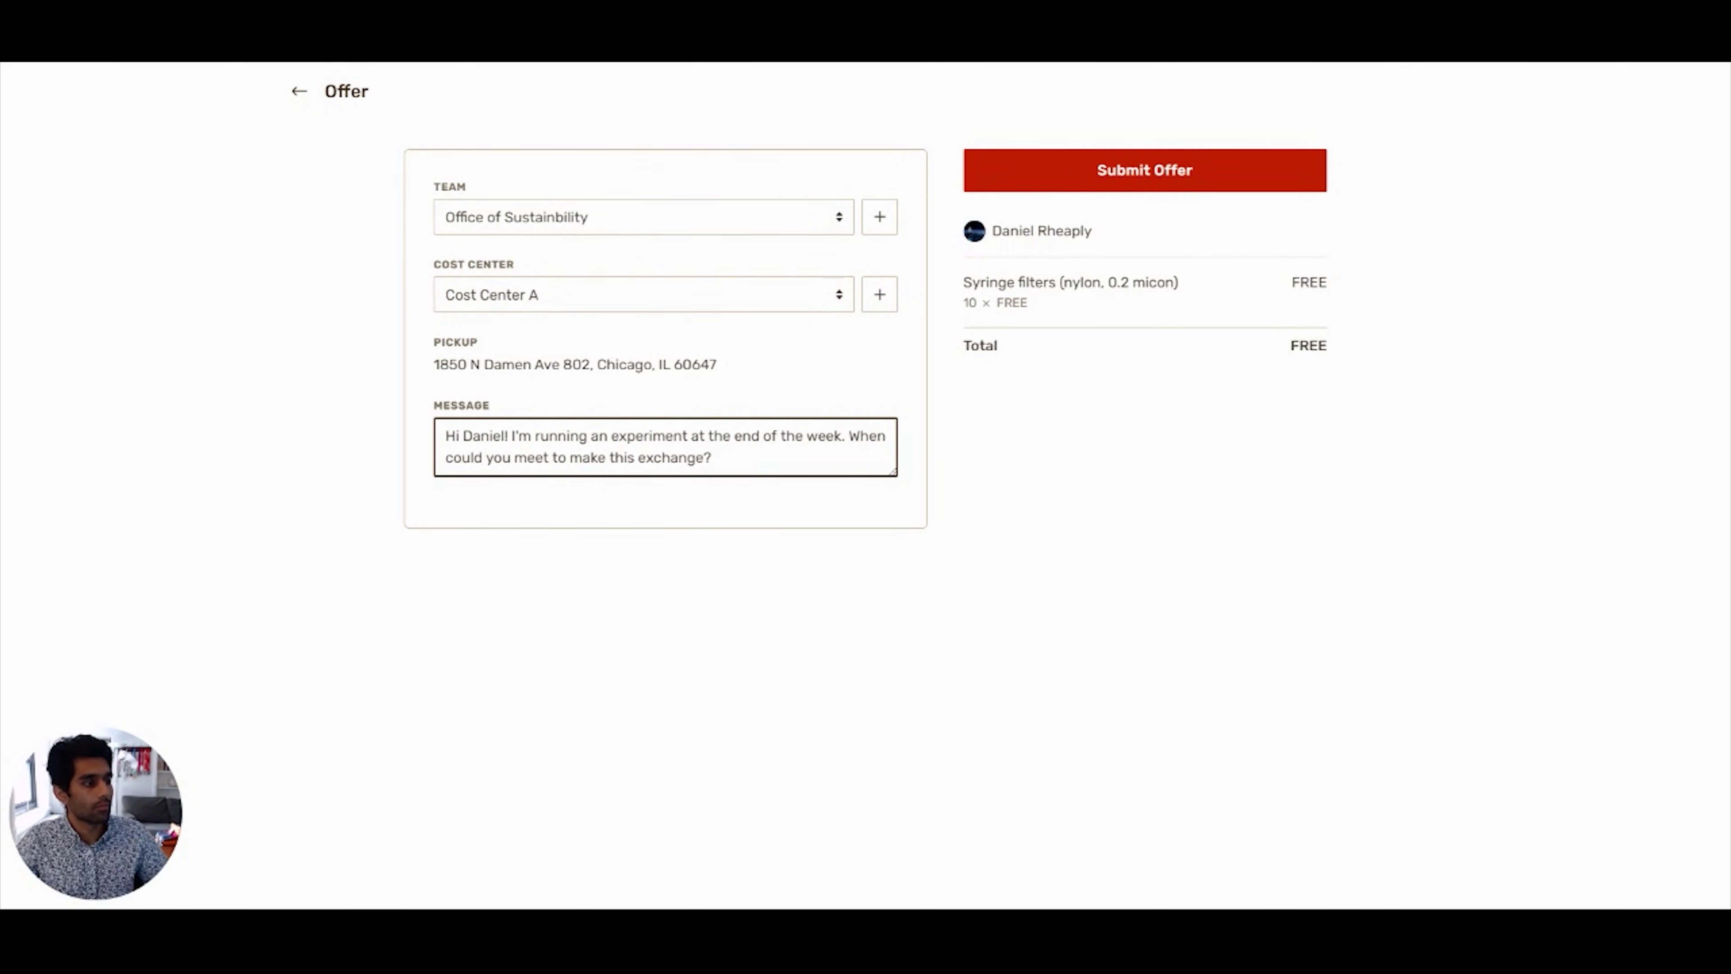
pyautogui.click(1153, 176)
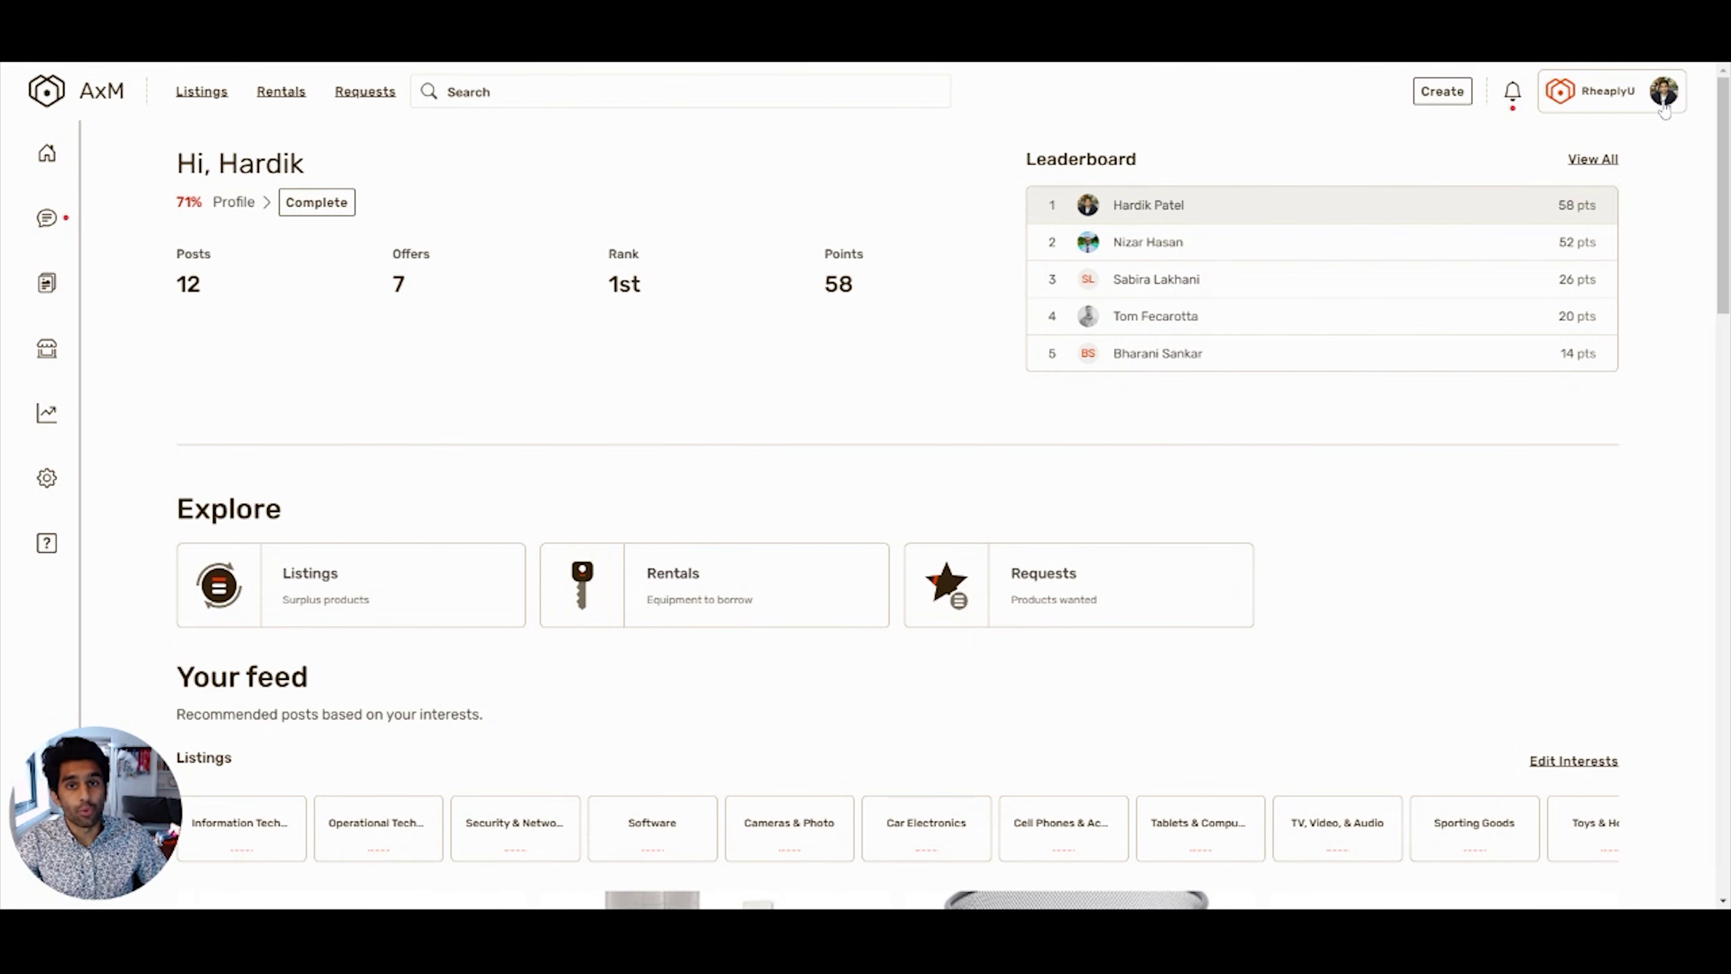
# - Open the listing offers in the Exchange center and view the Buying/Receiving offers and the Selling/Giving offers
pyautogui.click(55, 361)
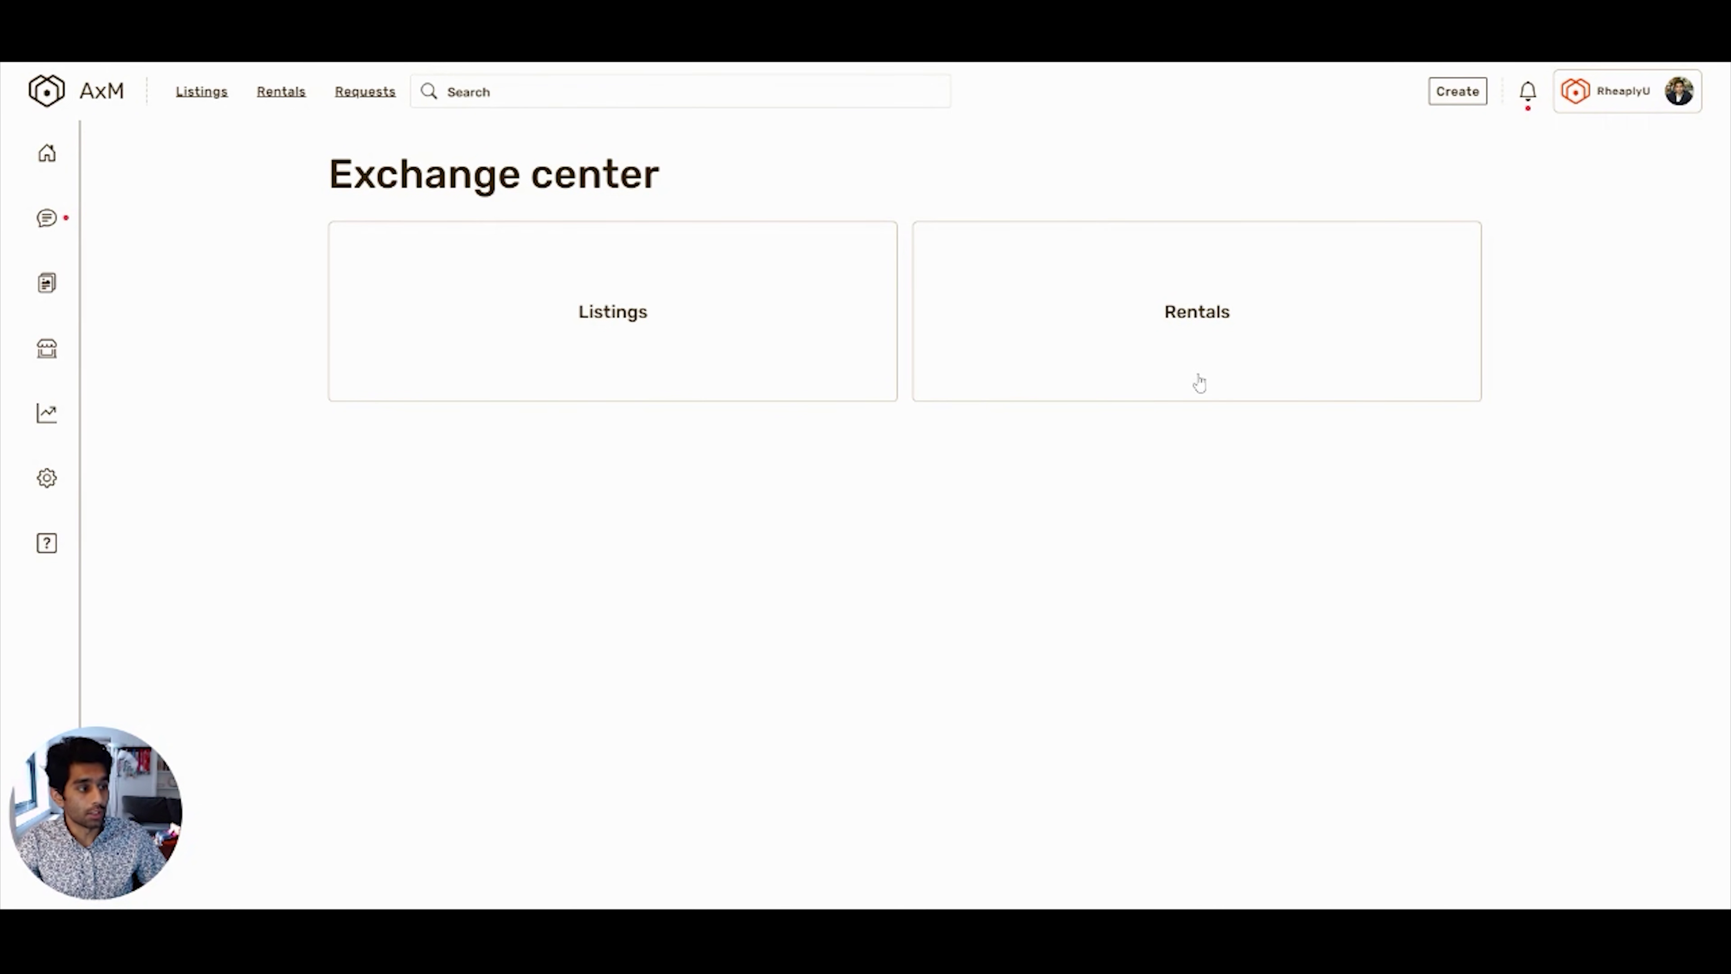
pyautogui.click(624, 350)
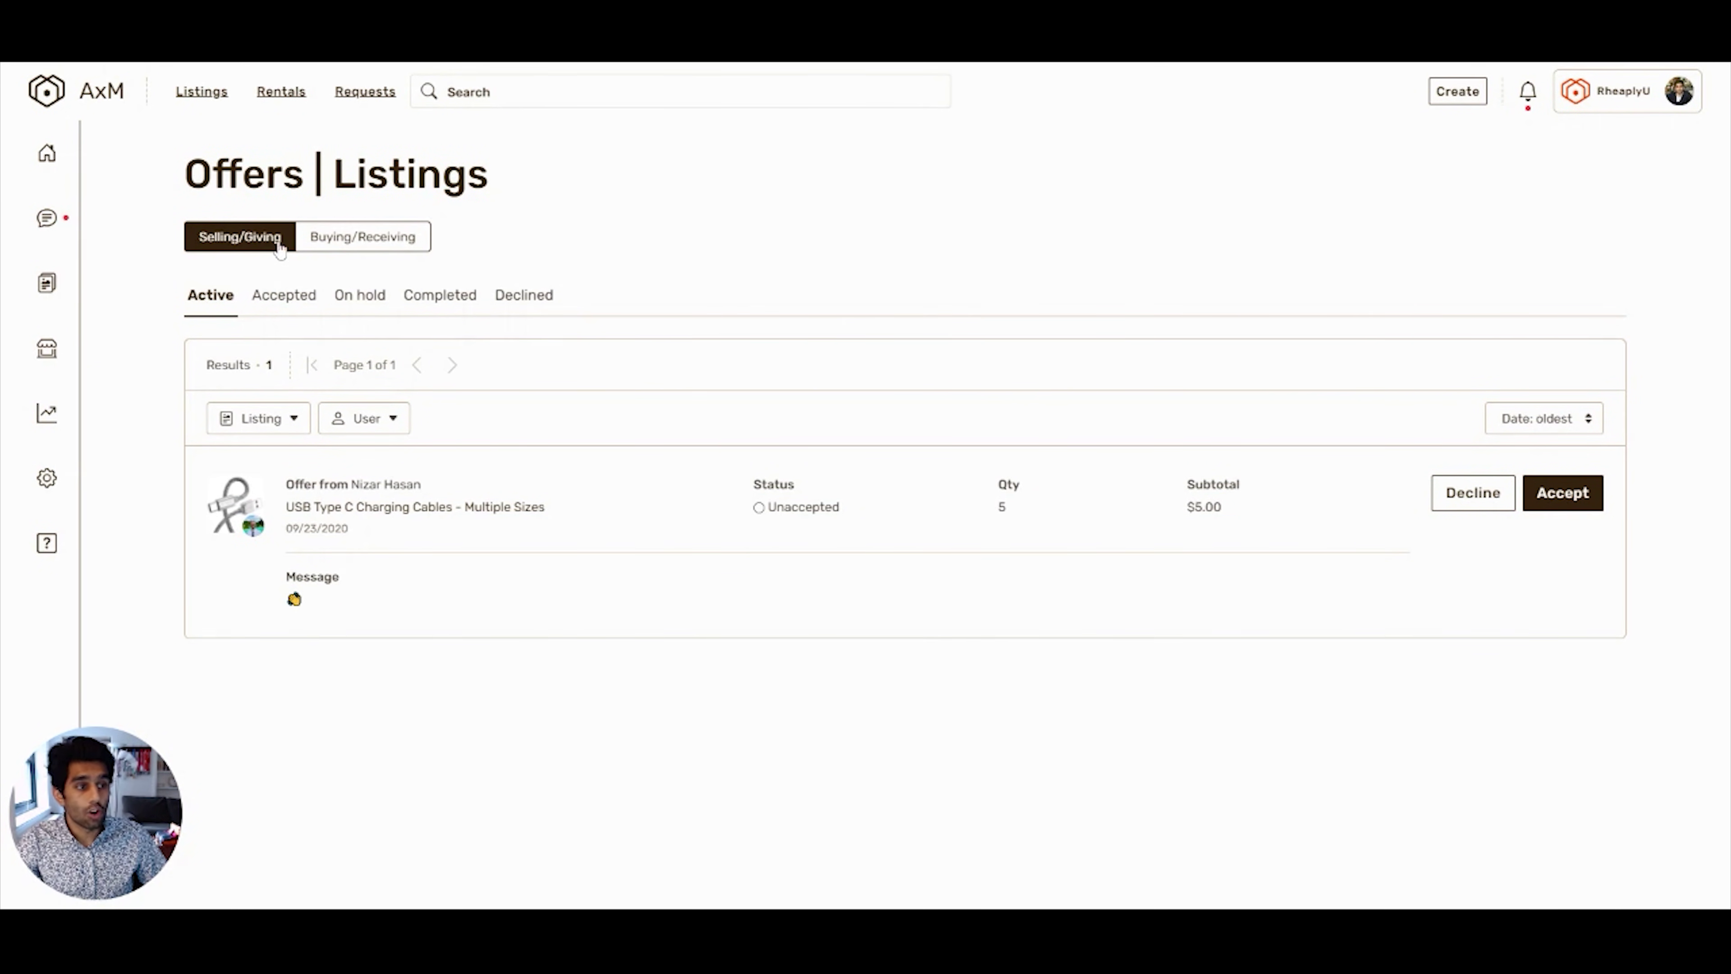
pyautogui.click(356, 251)
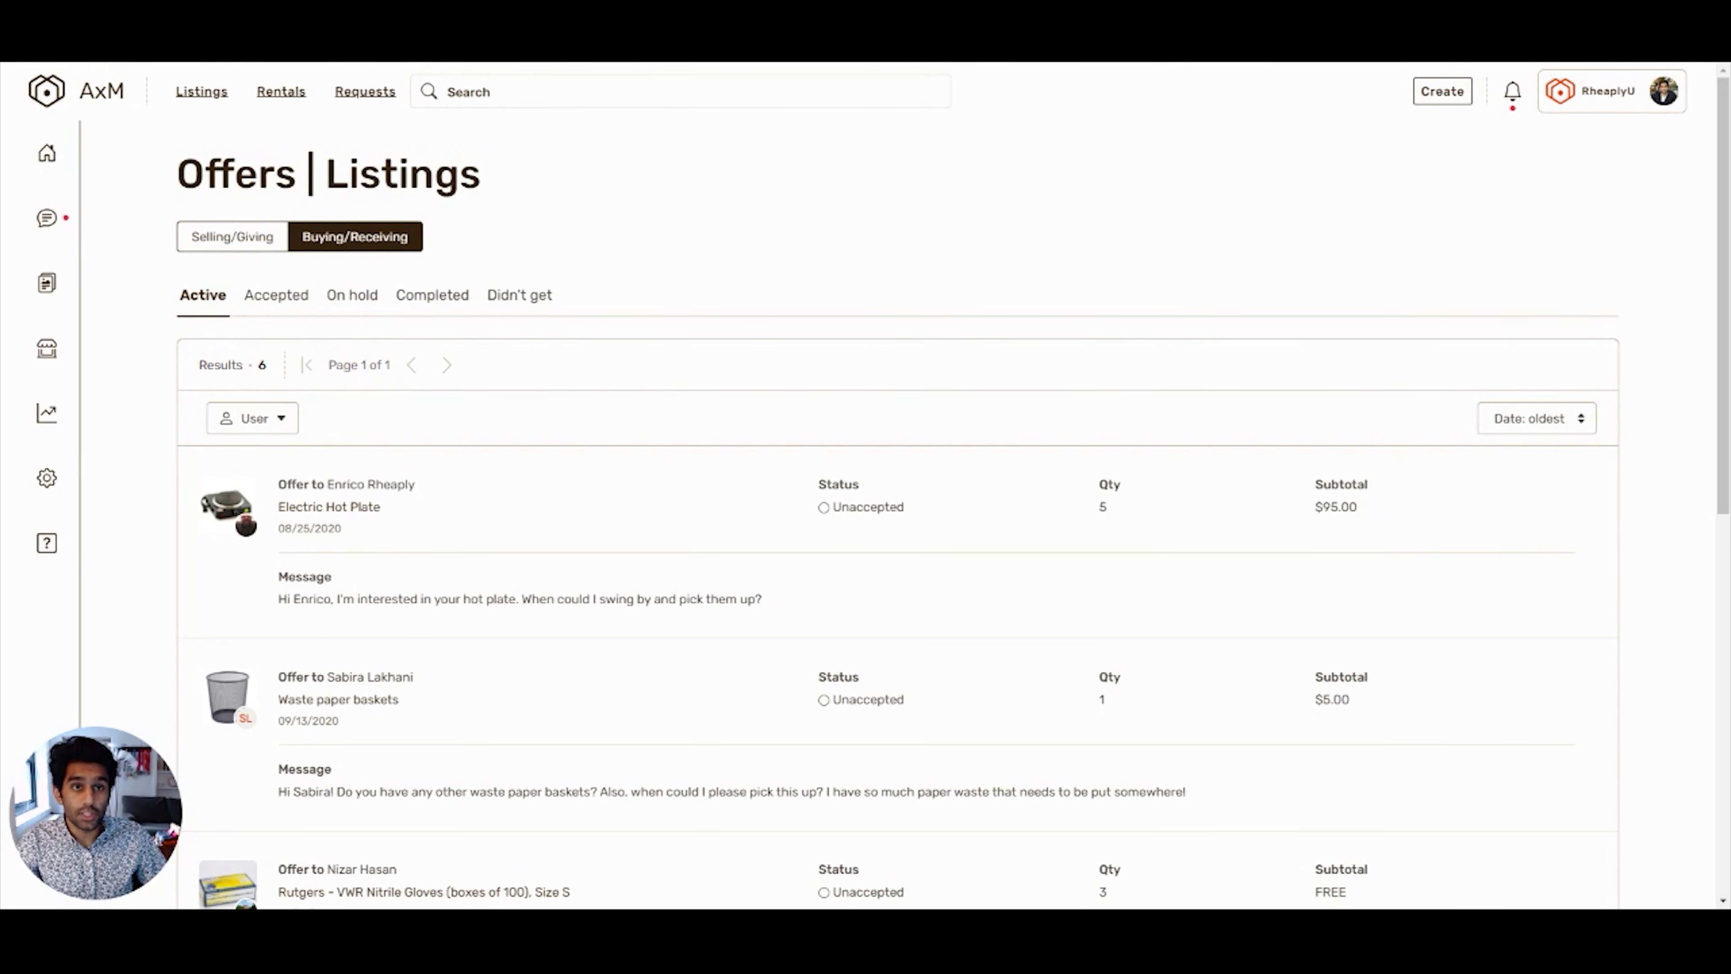
pyautogui.click(243, 247)
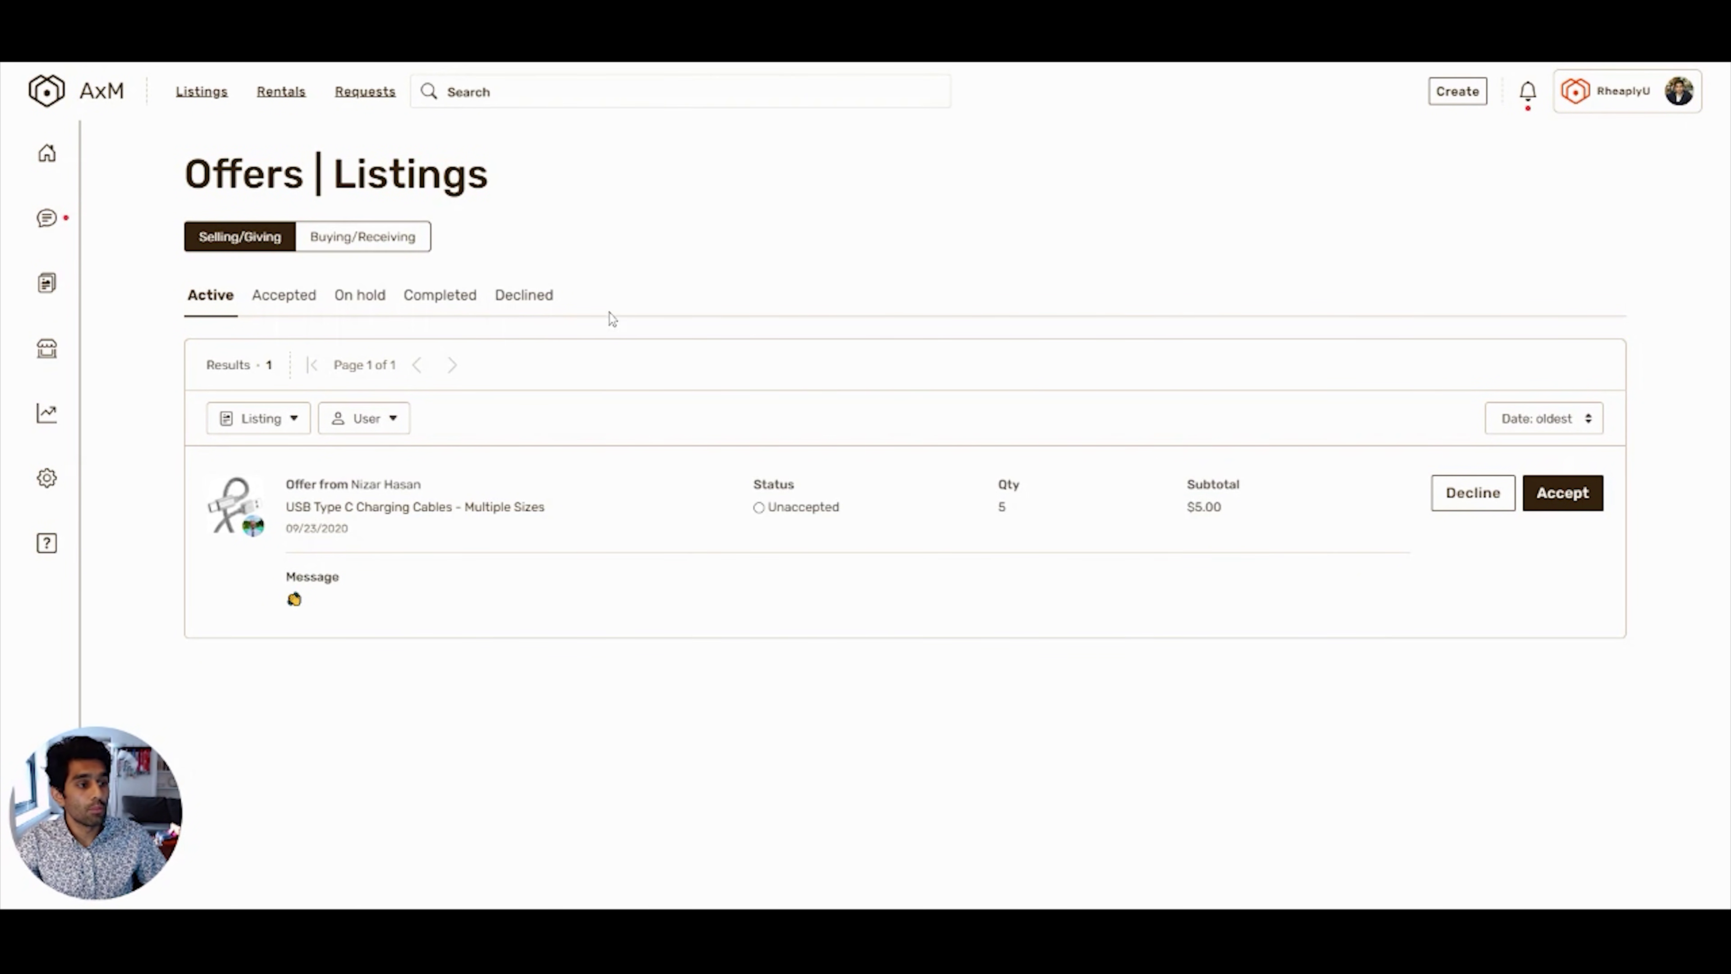
# - Review the declined, accepted and completed offers on the selling side
pyautogui.click(534, 303)
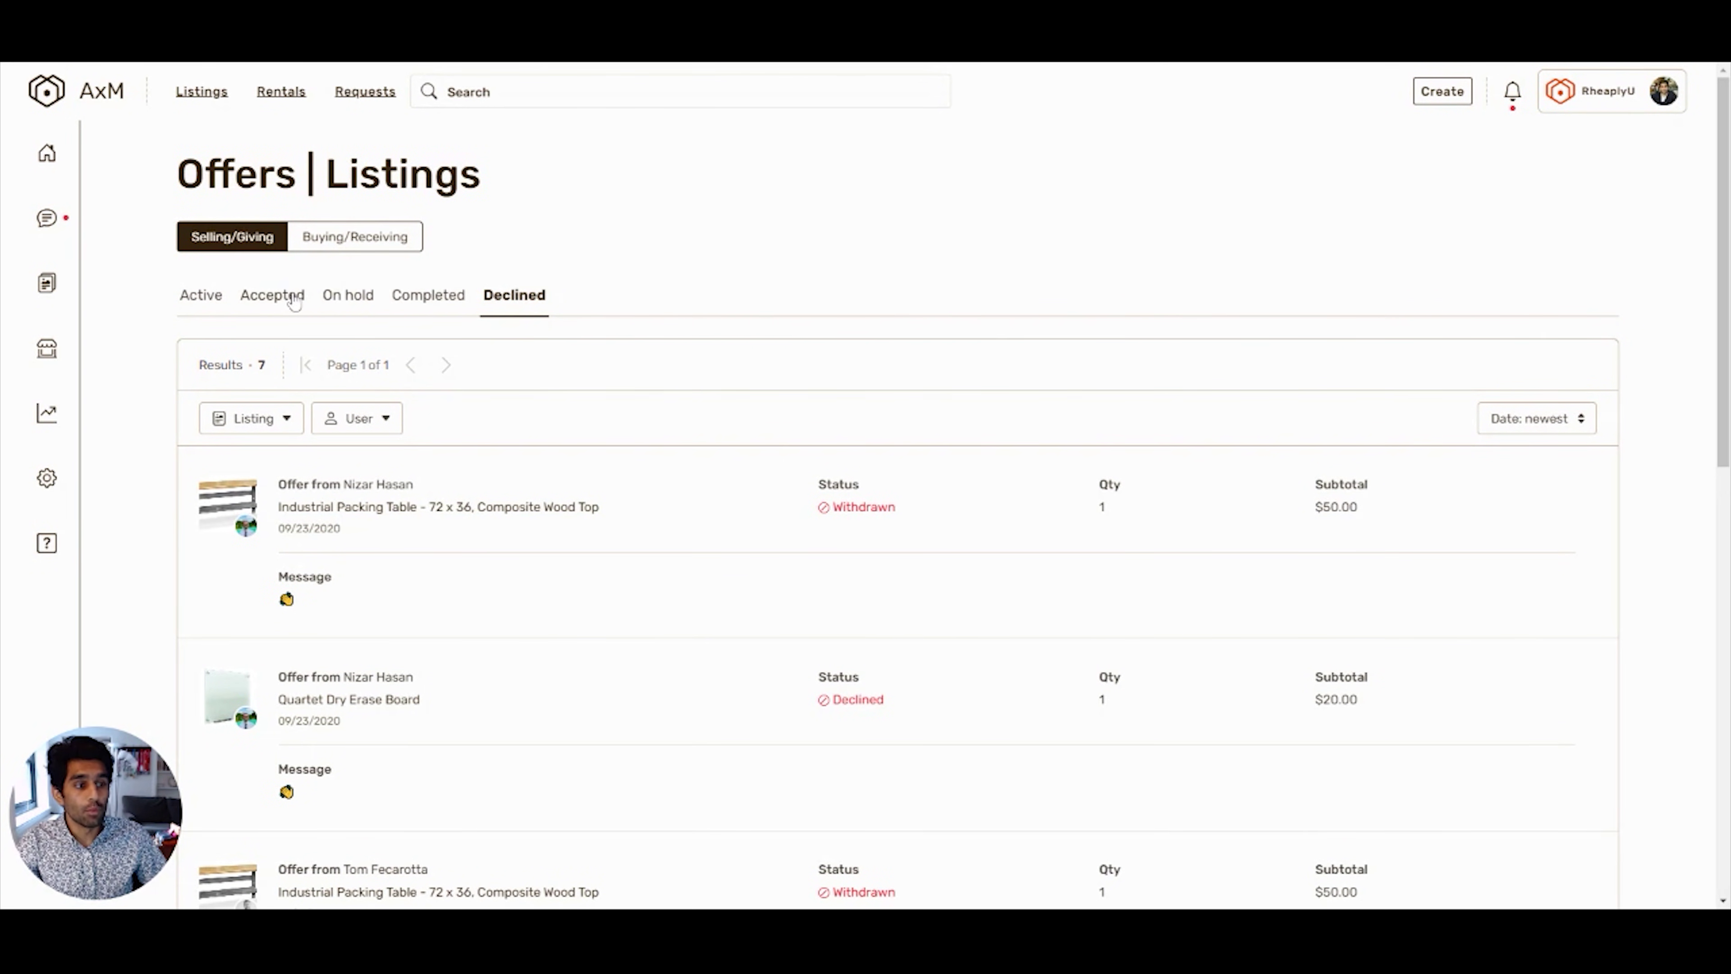
pyautogui.click(272, 301)
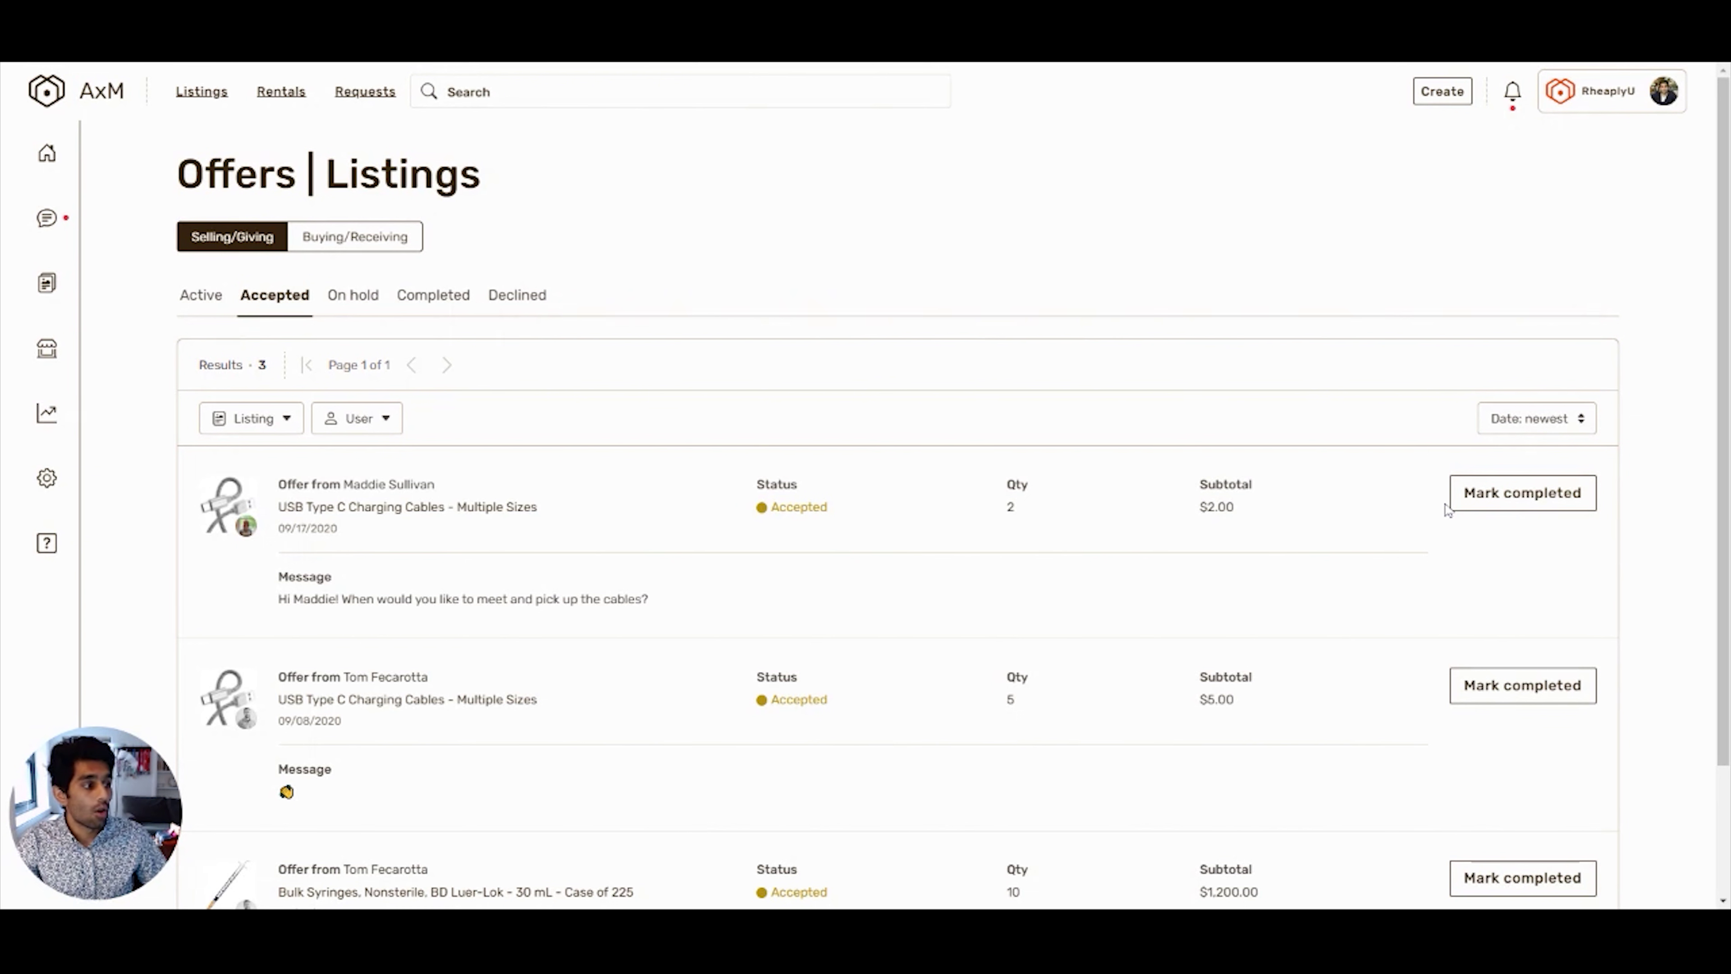
pyautogui.click(462, 311)
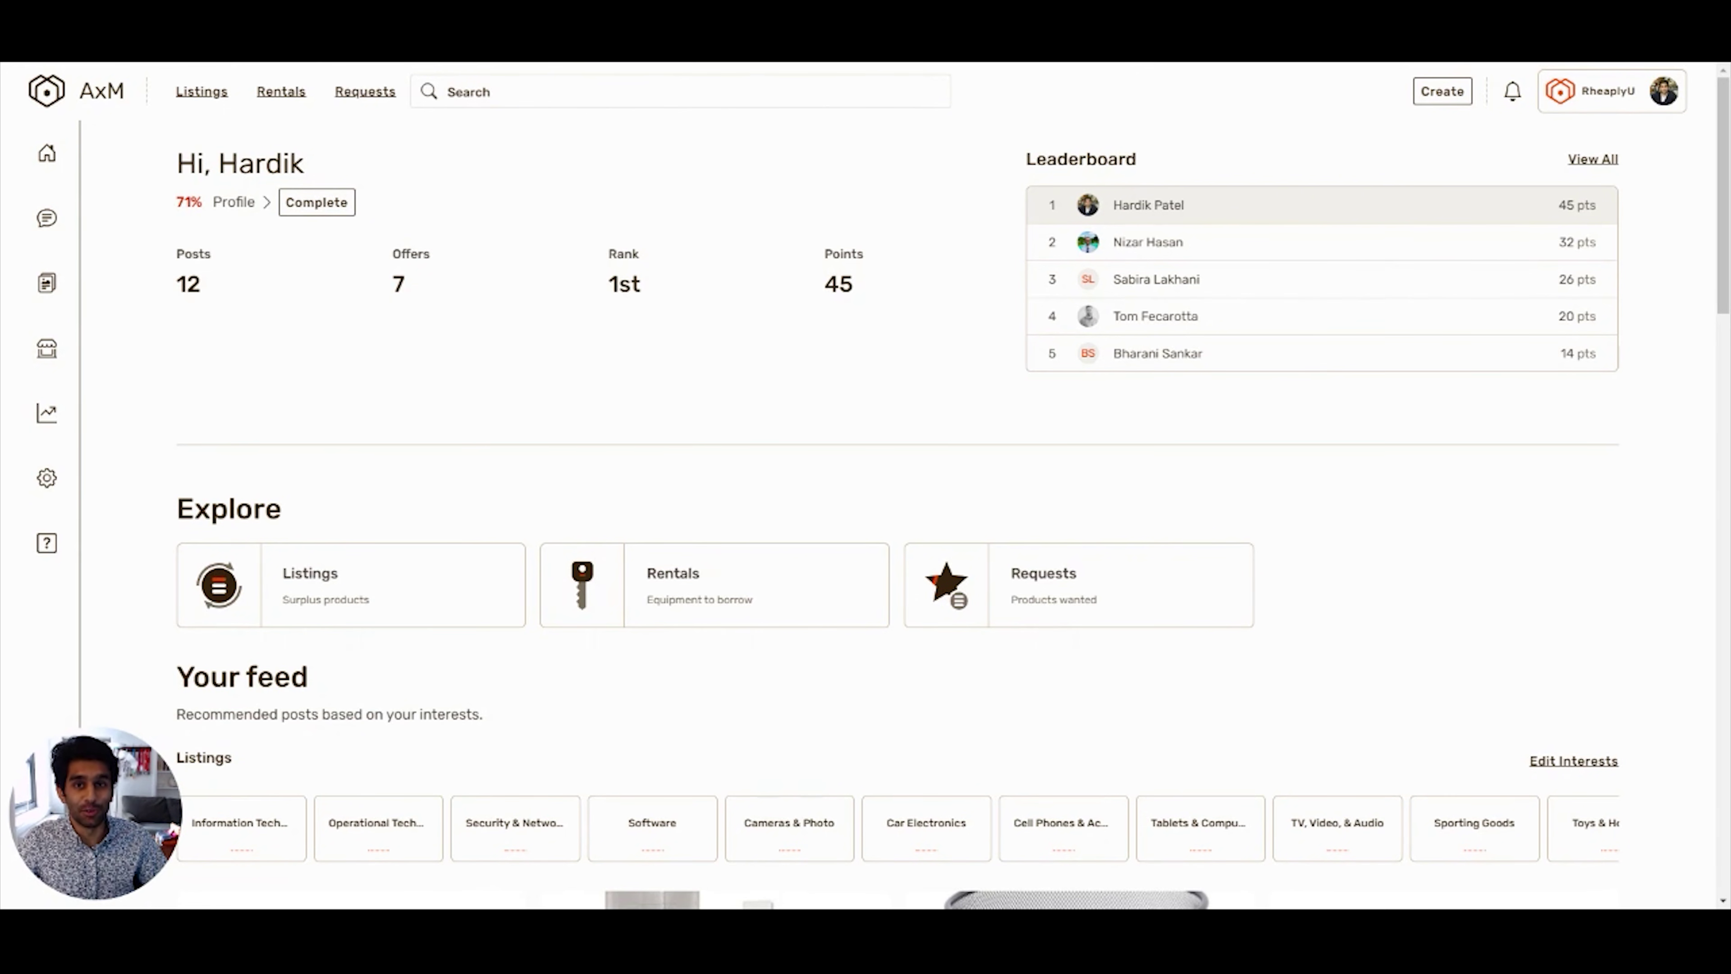
# - Create a new listing post titled "Quartet Dry Erase Board"
pyautogui.click(1444, 96)
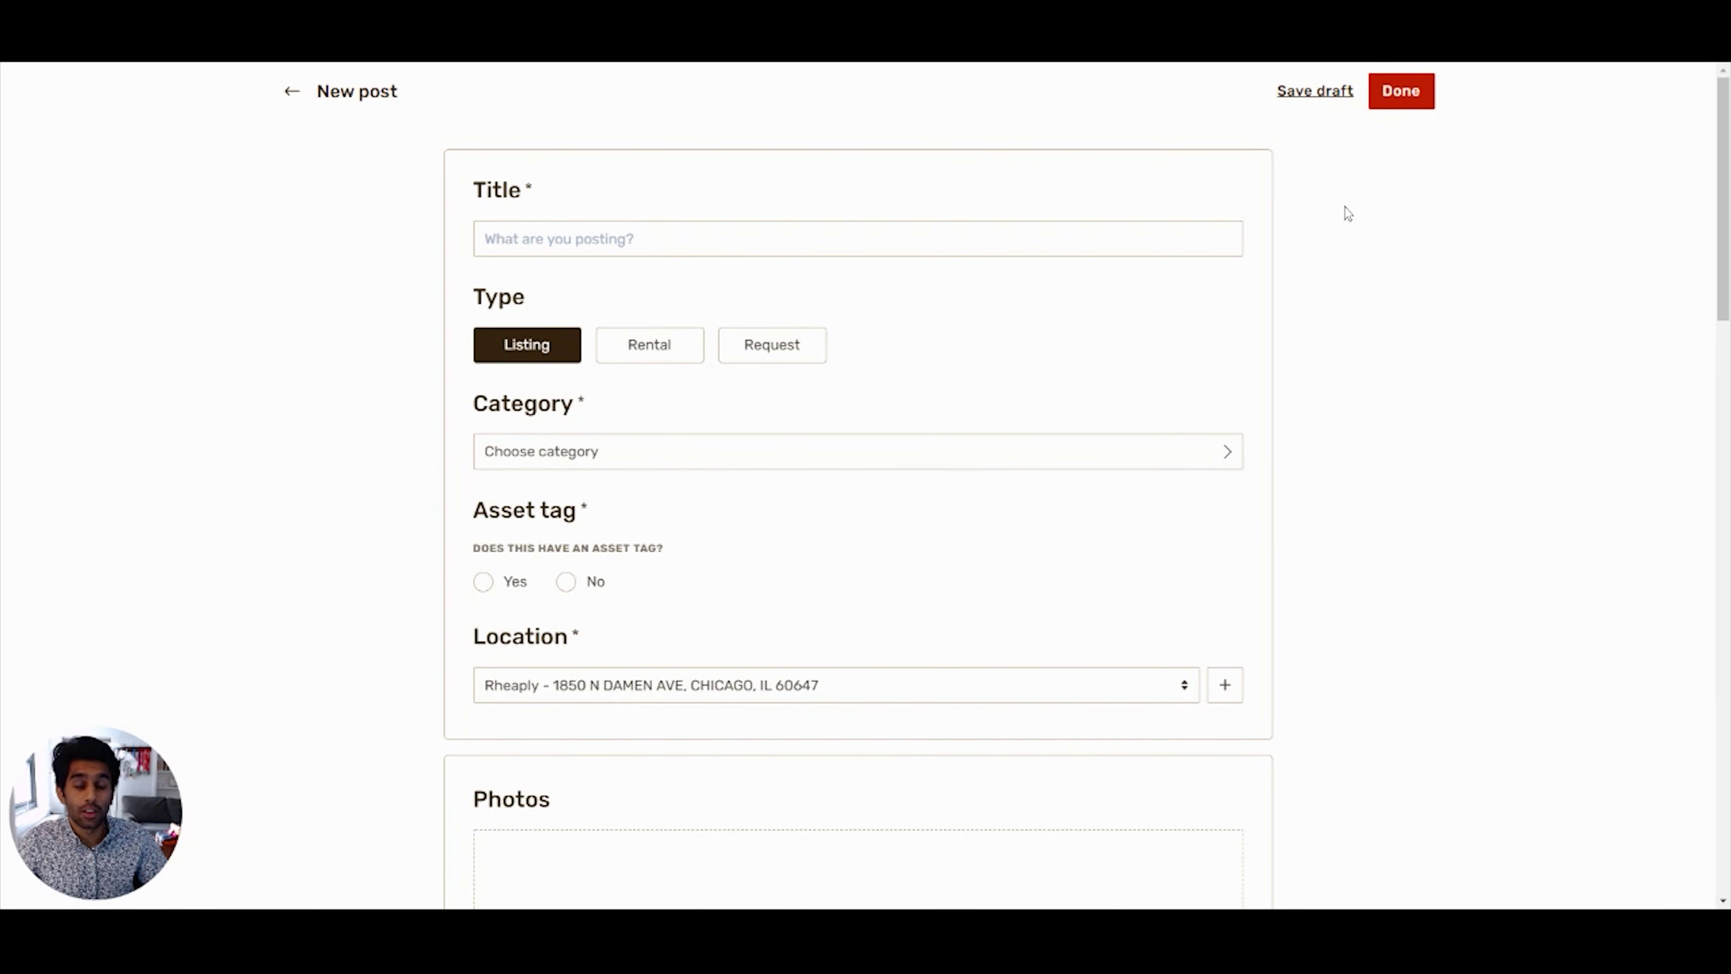
pyautogui.click(916, 240)
pyautogui.write('Quartet Dry Erase Board')
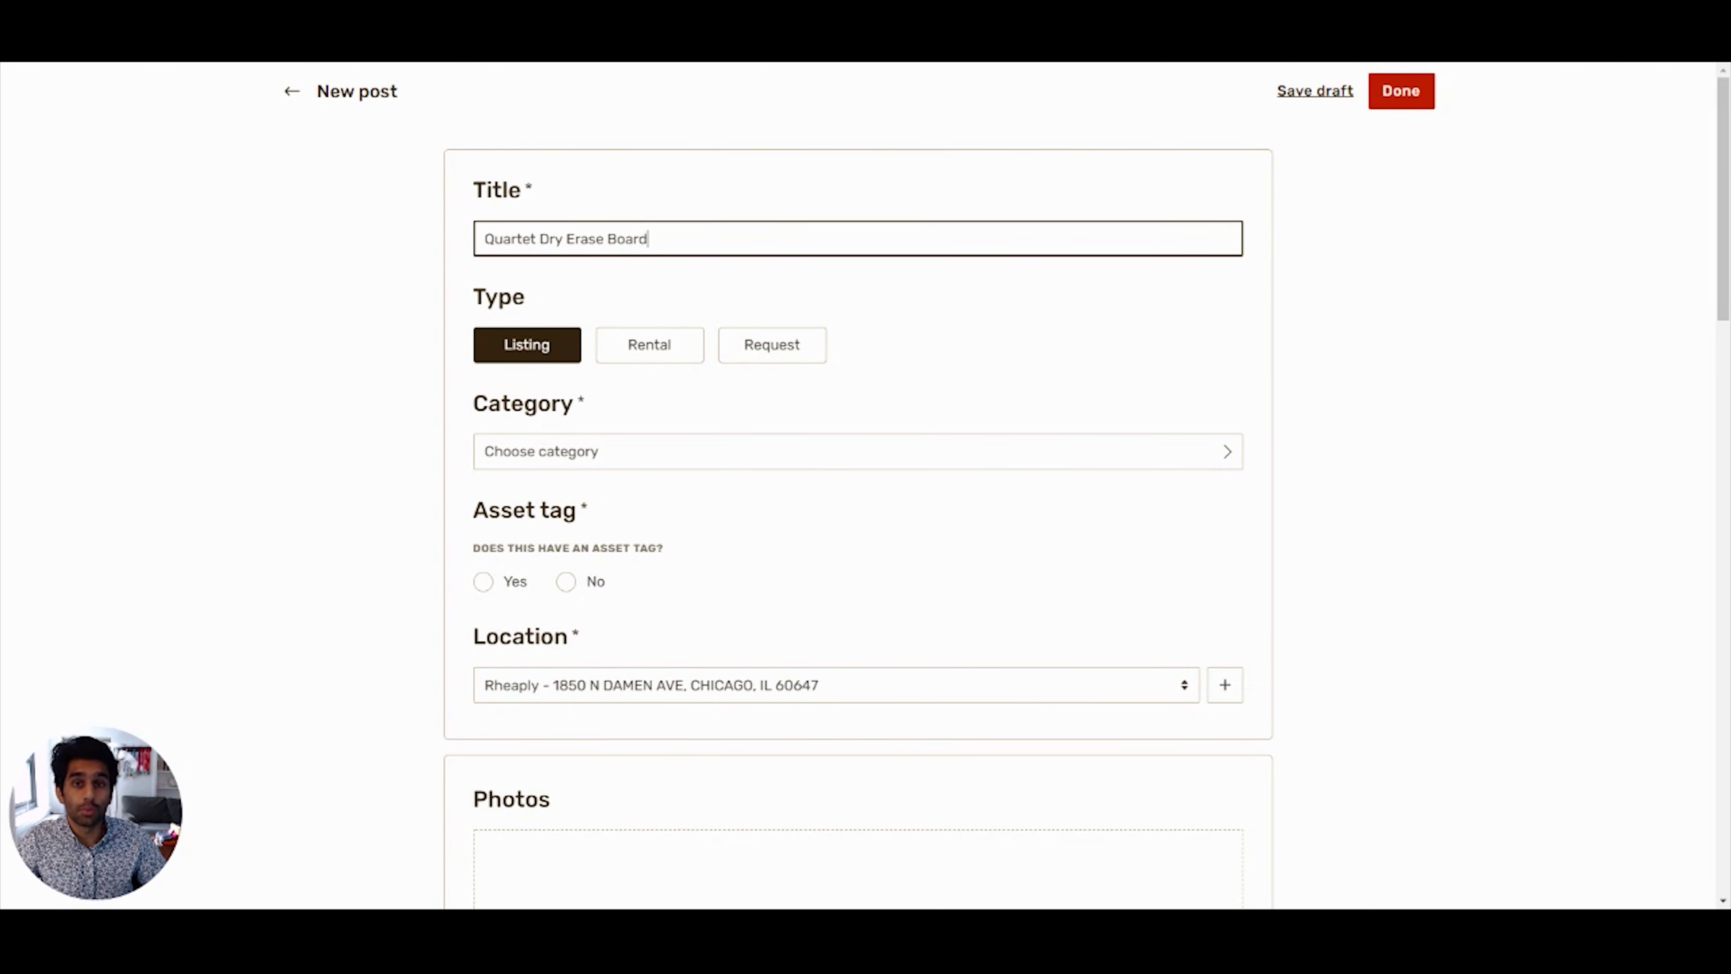
# - Assign the post to the category Workspace / General Office / Office Supplies
pyautogui.click(773, 456)
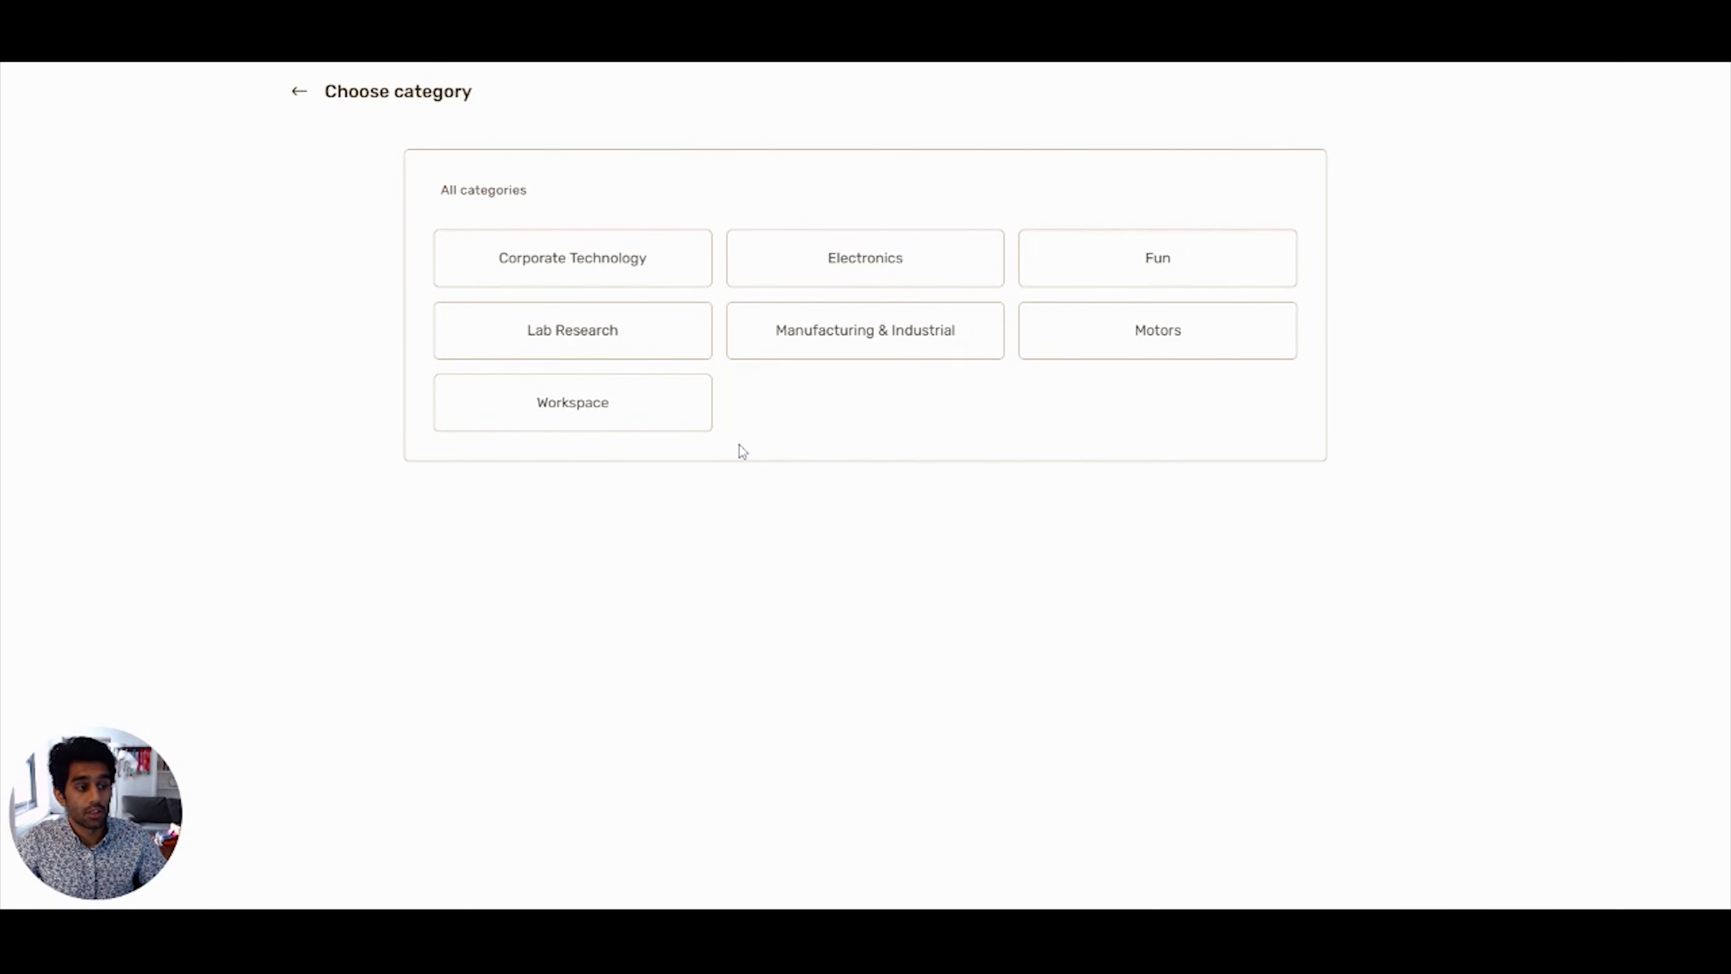
pyautogui.click(648, 428)
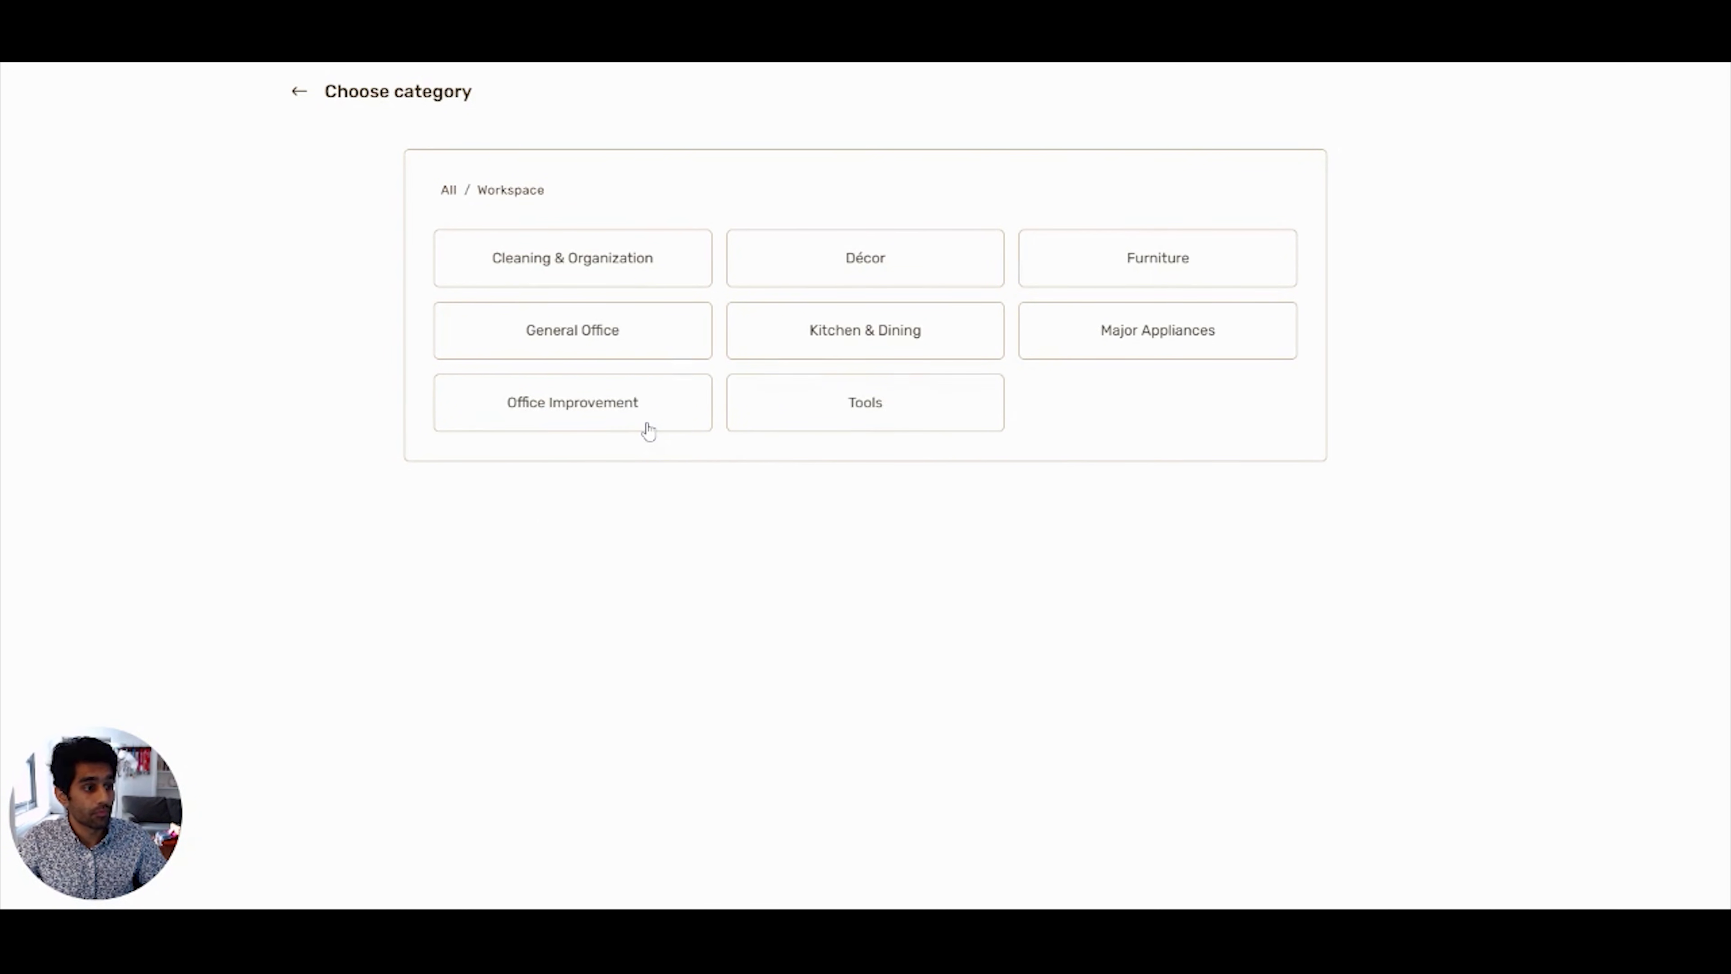
pyautogui.click(622, 358)
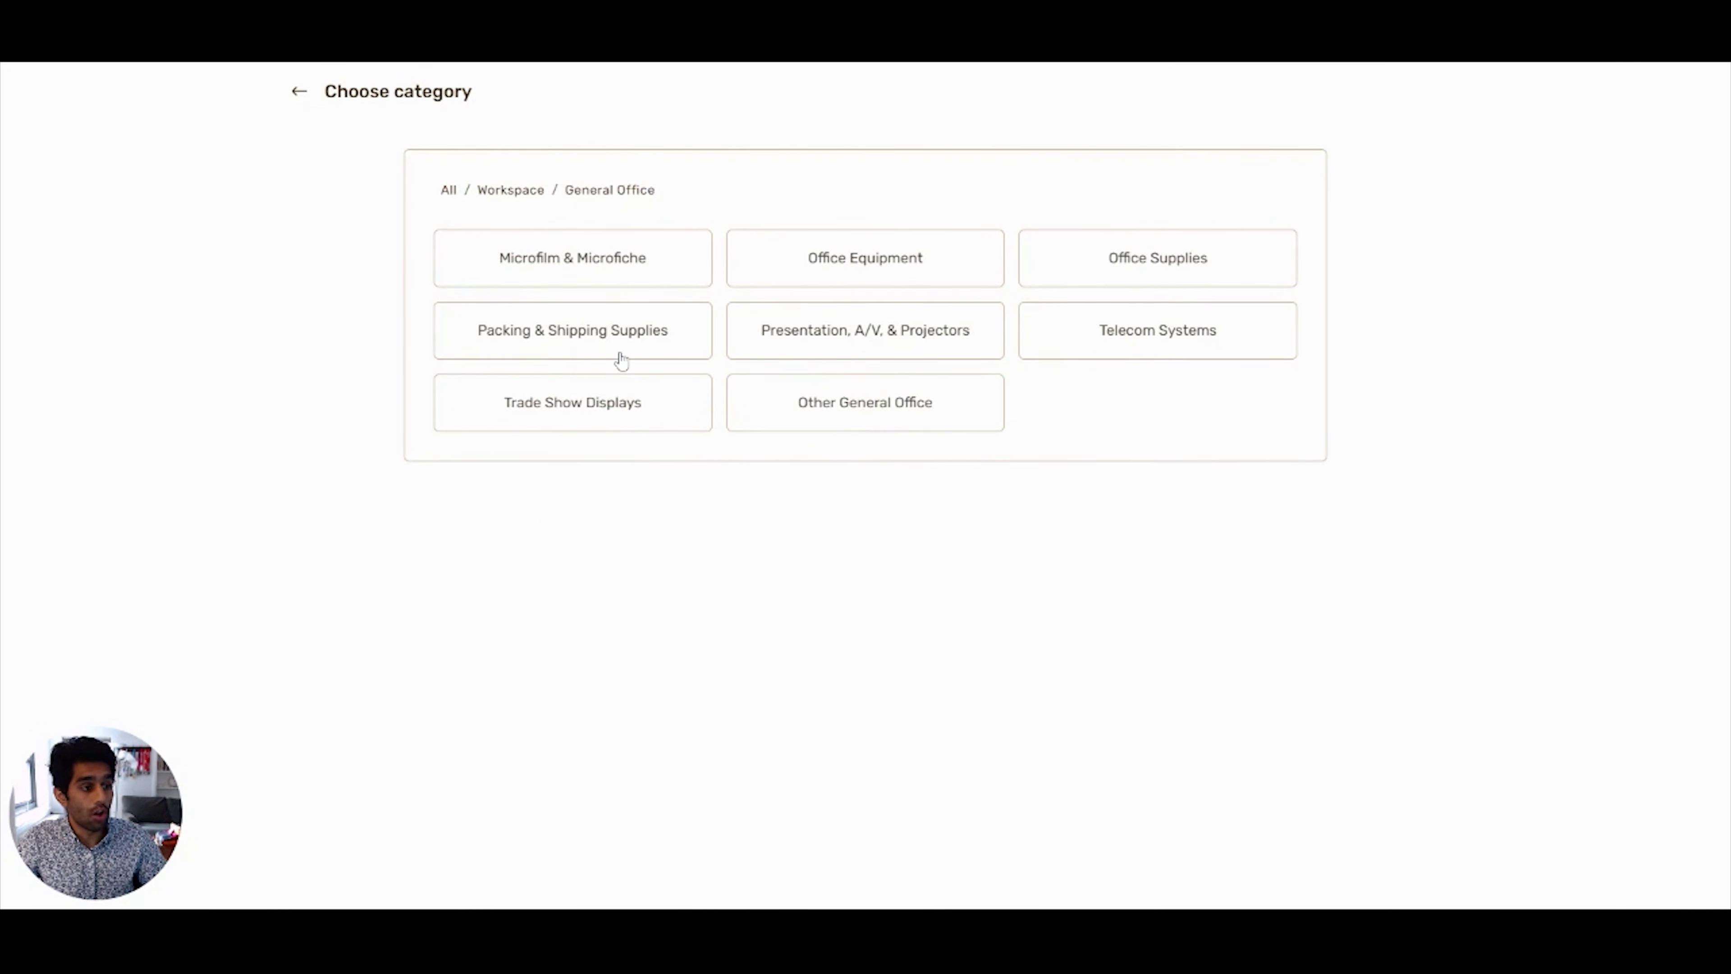
pyautogui.click(1071, 283)
pyautogui.click(863, 496)
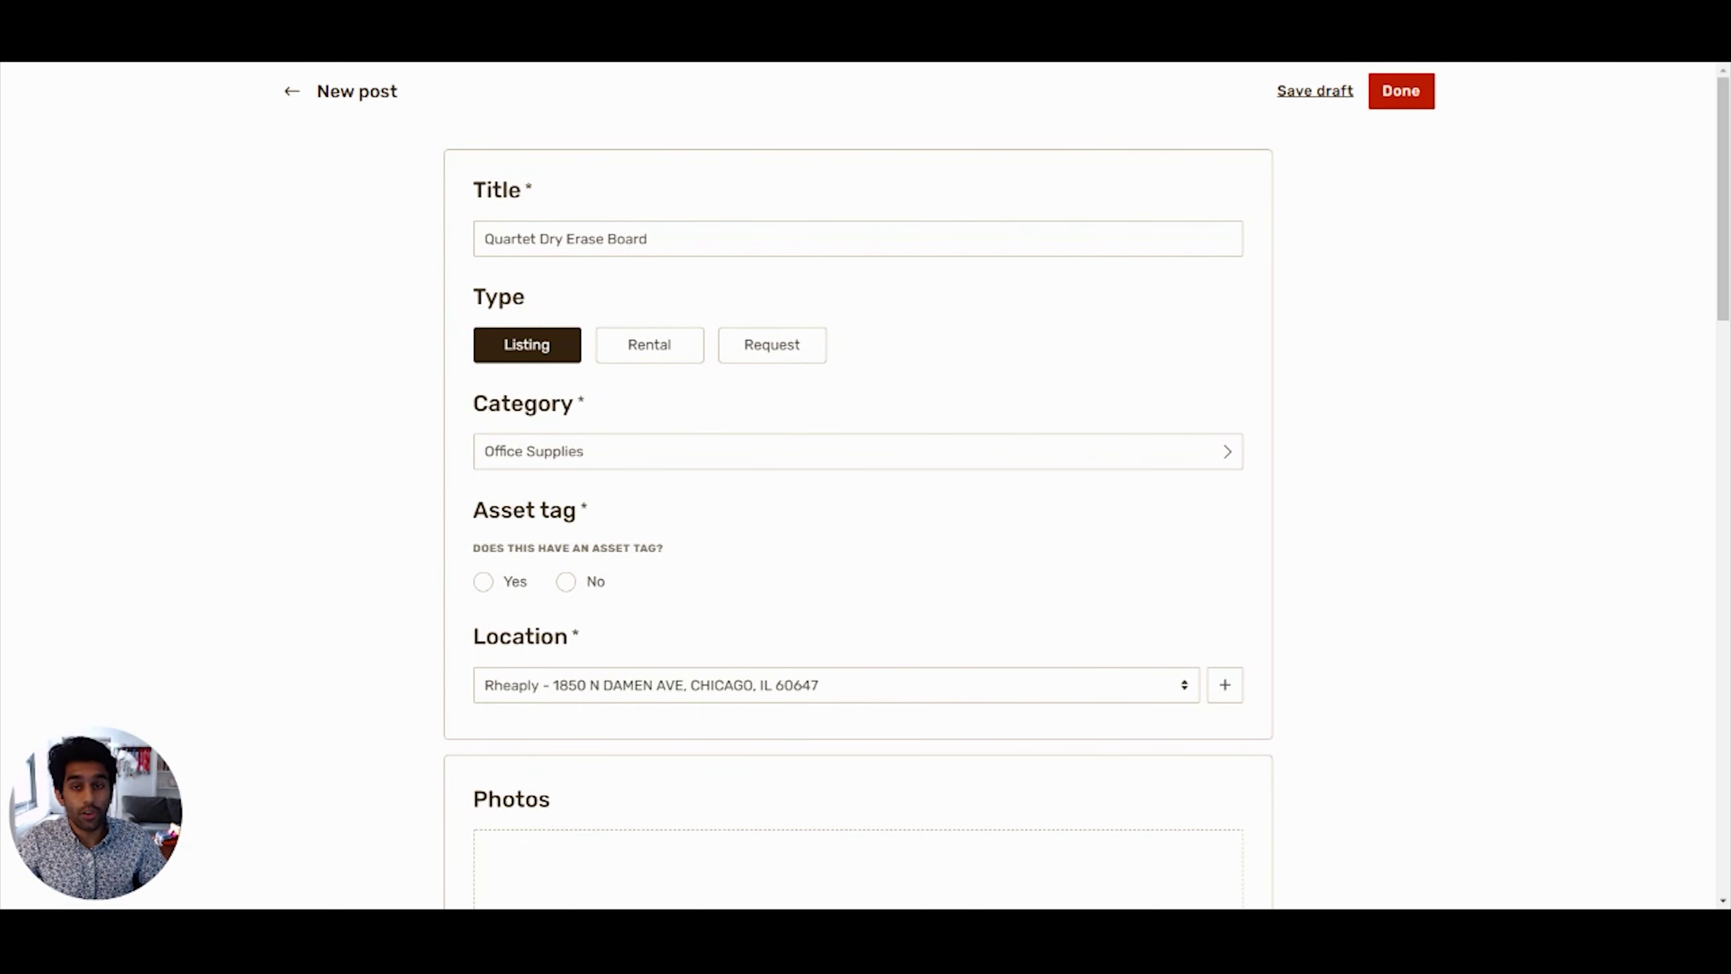
# - Mark the post as having no asset tag and upload a photo of the dry erase board
pyautogui.click(566, 582)
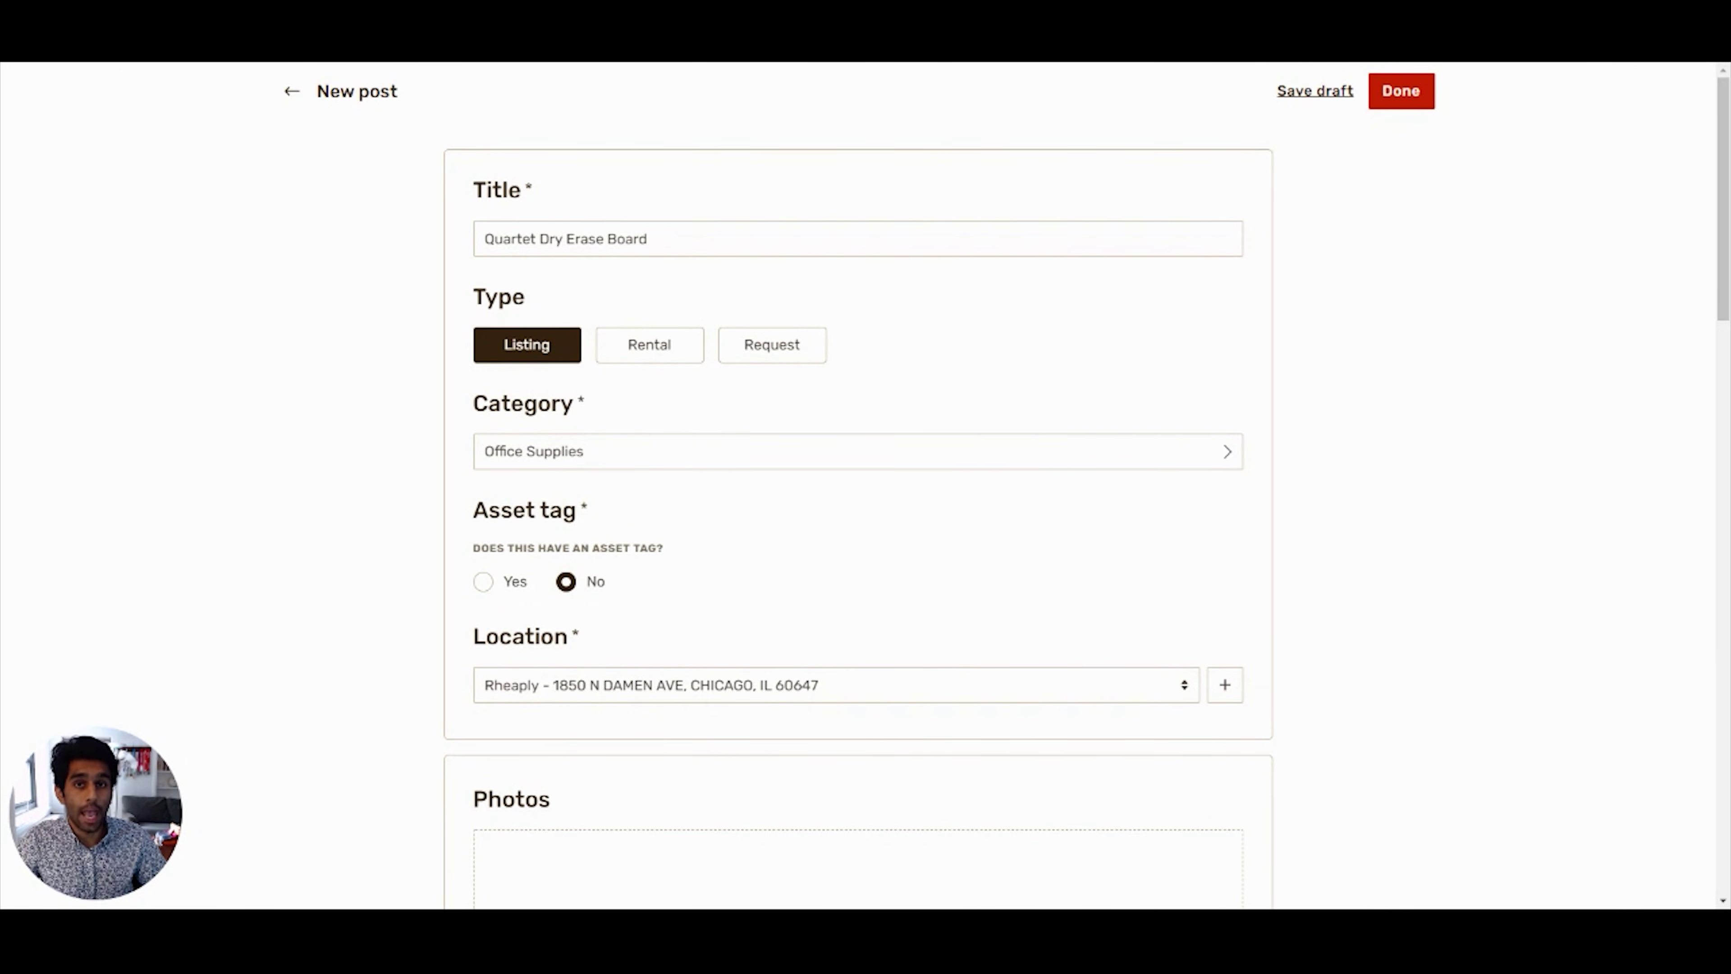
pyautogui.scroll(-6, 682, 554)
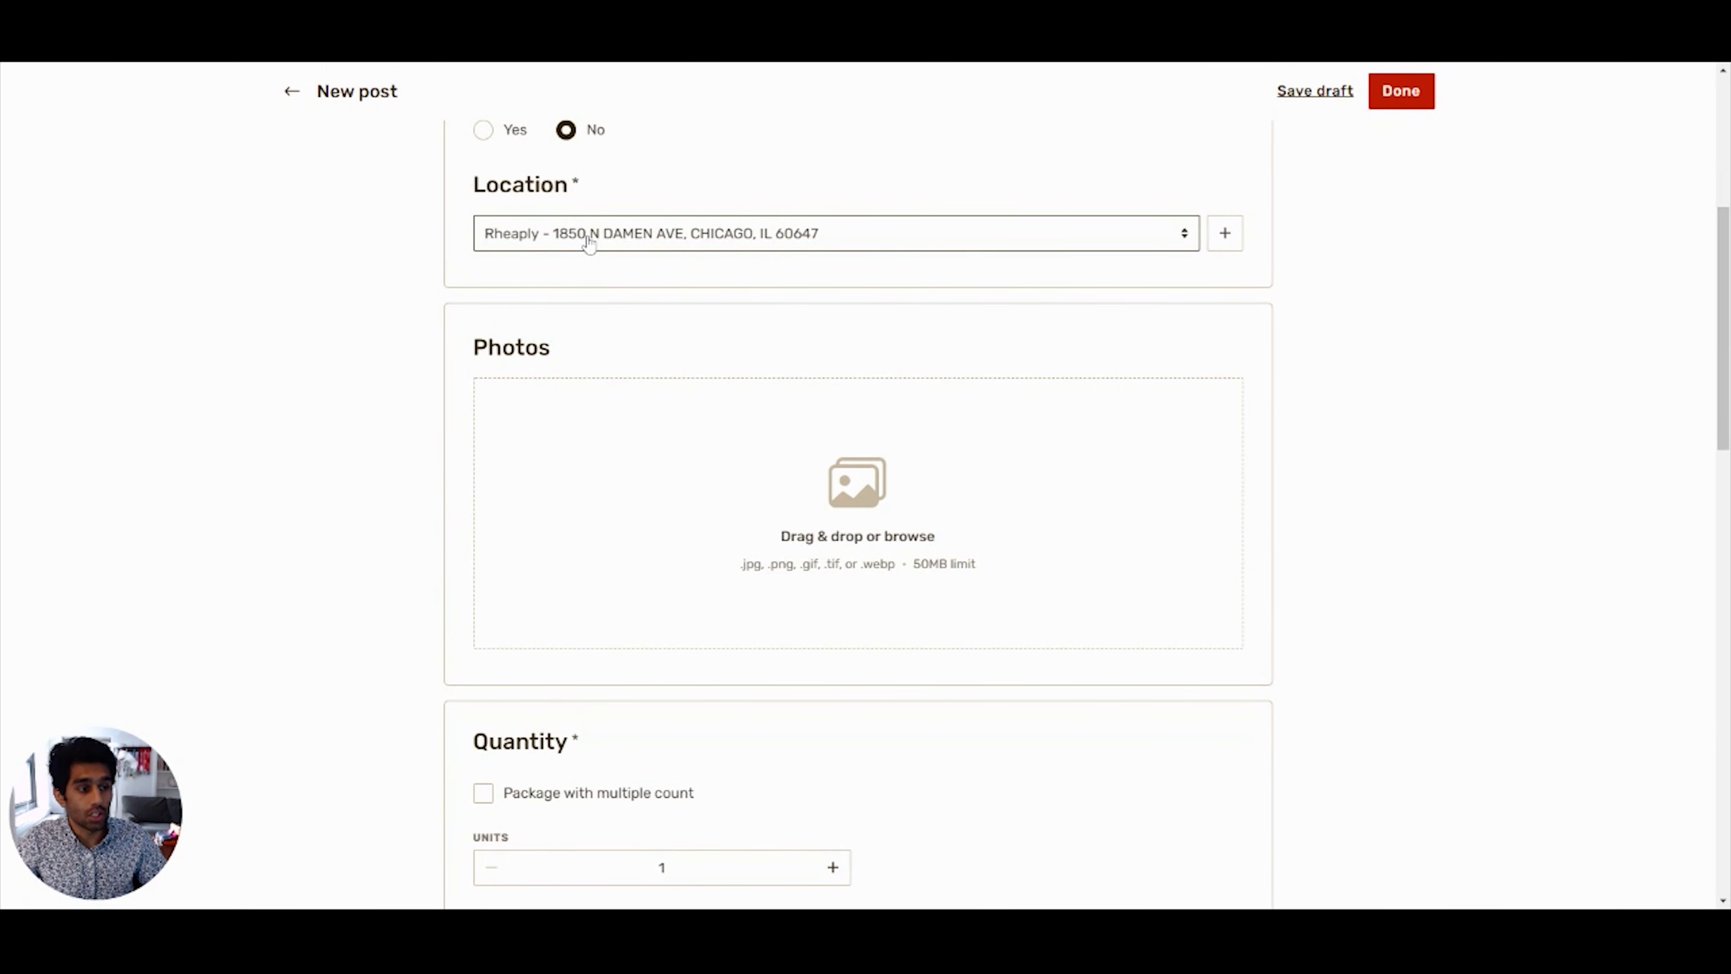
pyautogui.moveTo(858, 519); pyautogui.dragTo(659, 449)
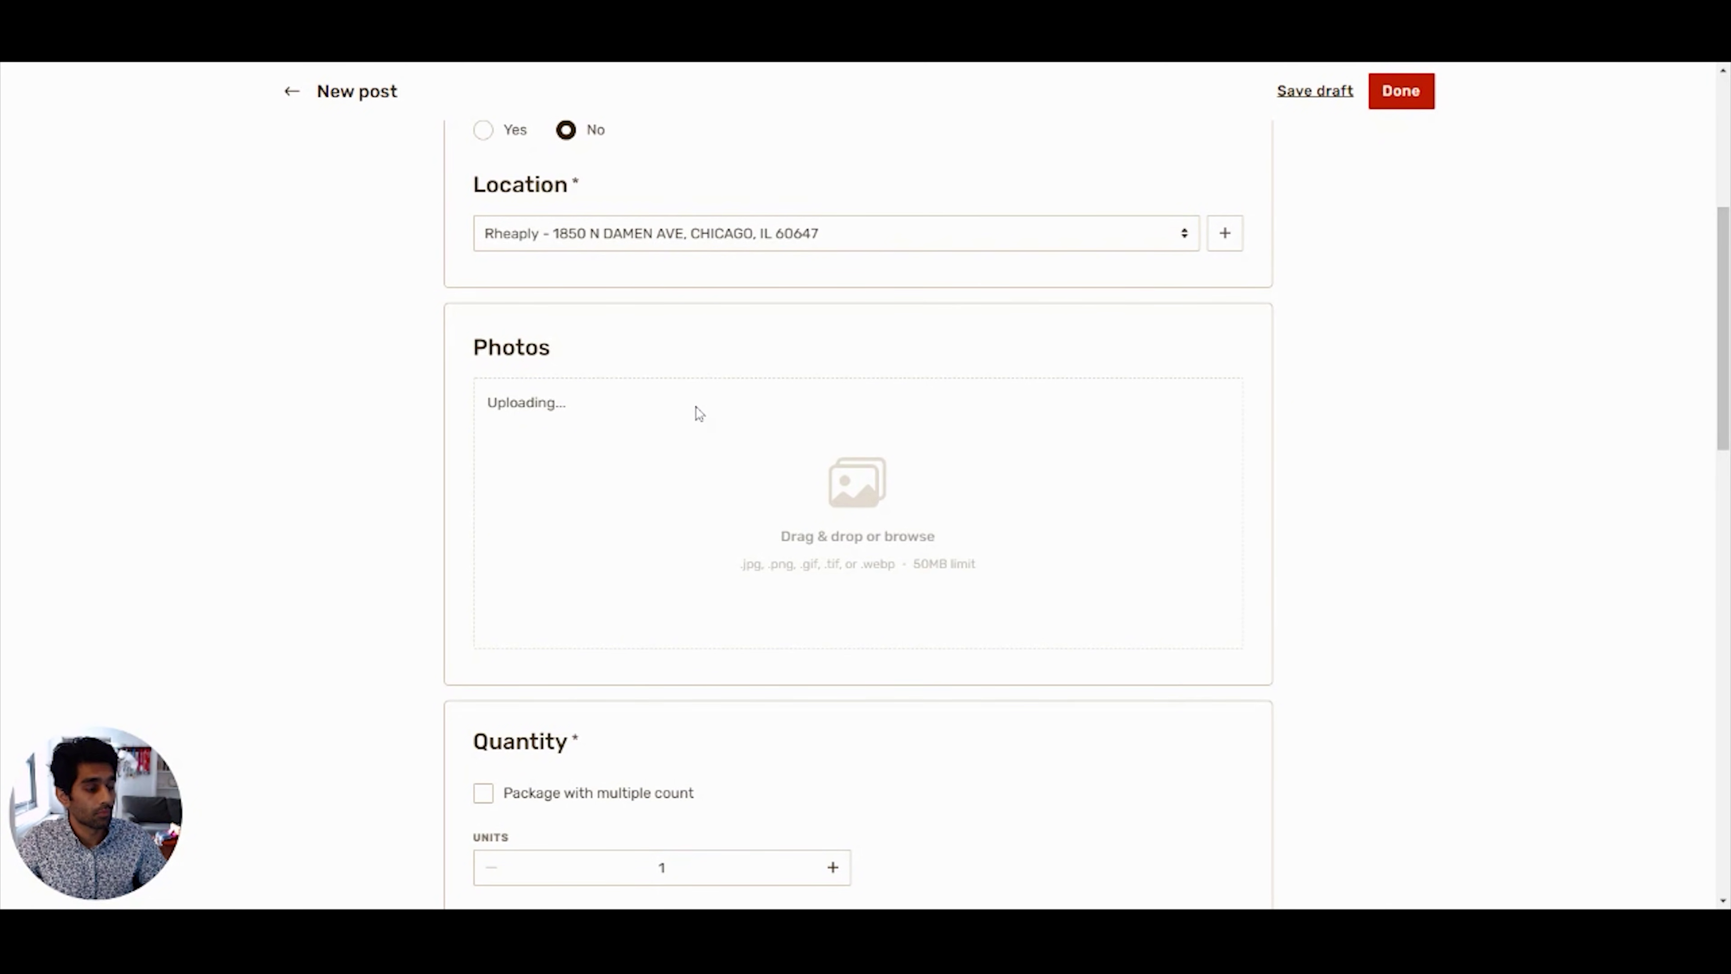
# - Set the post's quantity to 10 units
pyautogui.scroll(-2, 968, 363)
pyautogui.scroll(-6, 982, 362)
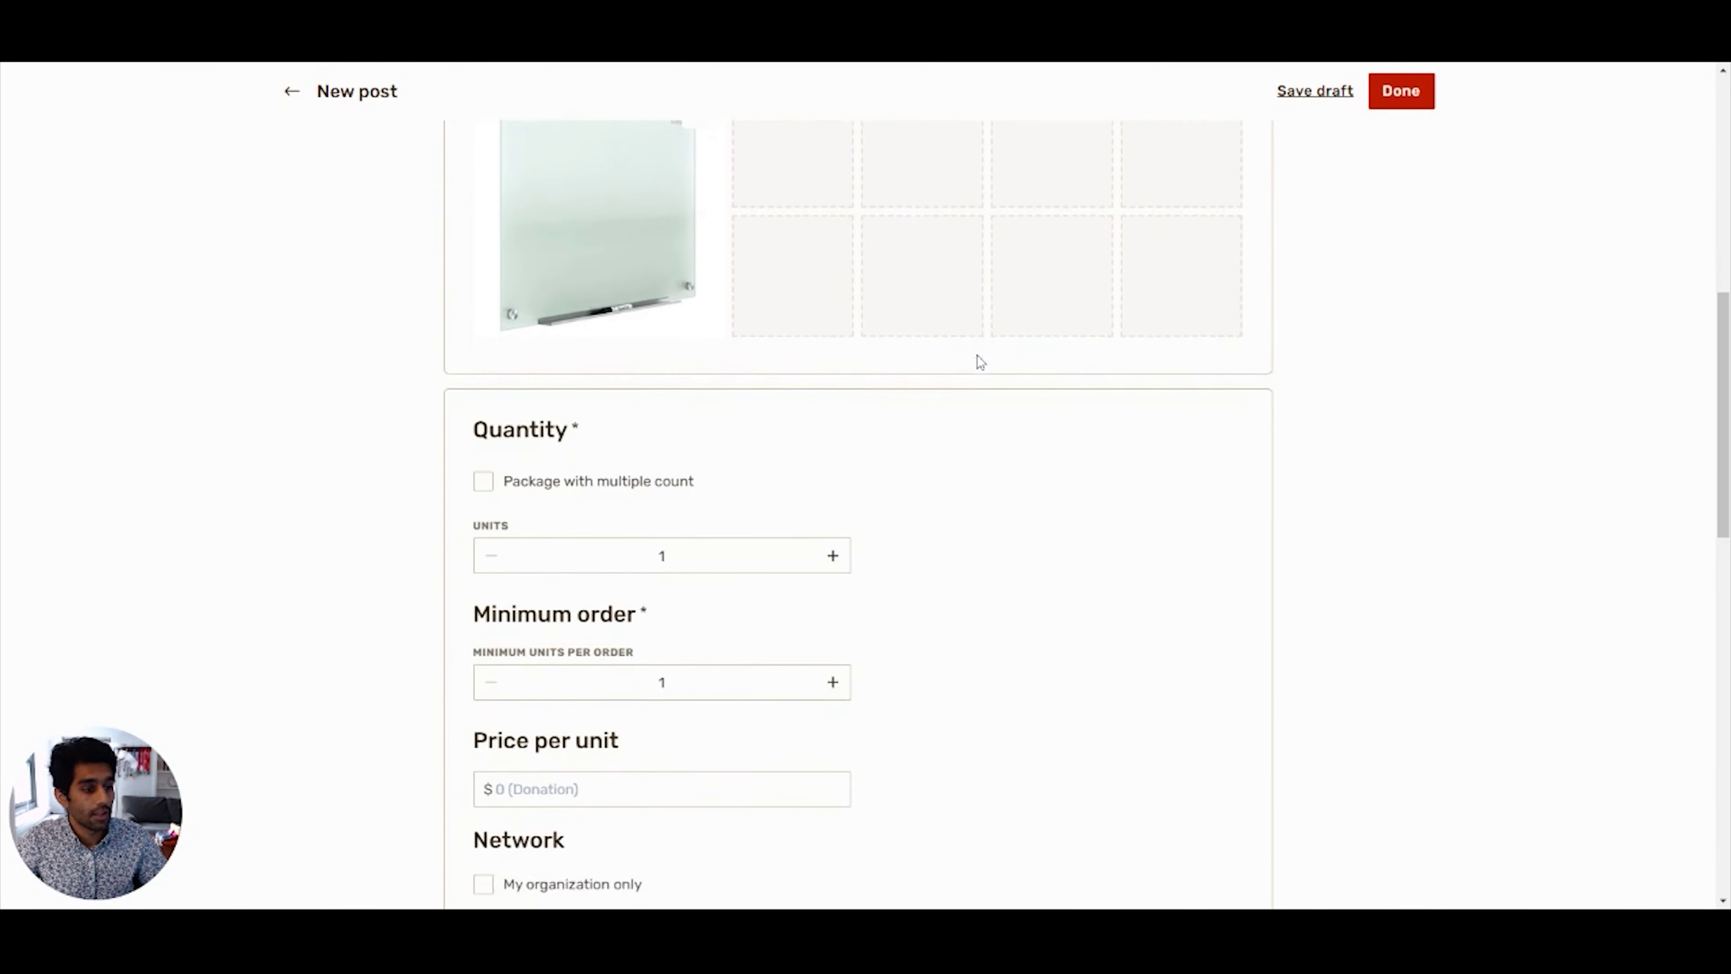
pyautogui.click(784, 306)
pyautogui.write('0')
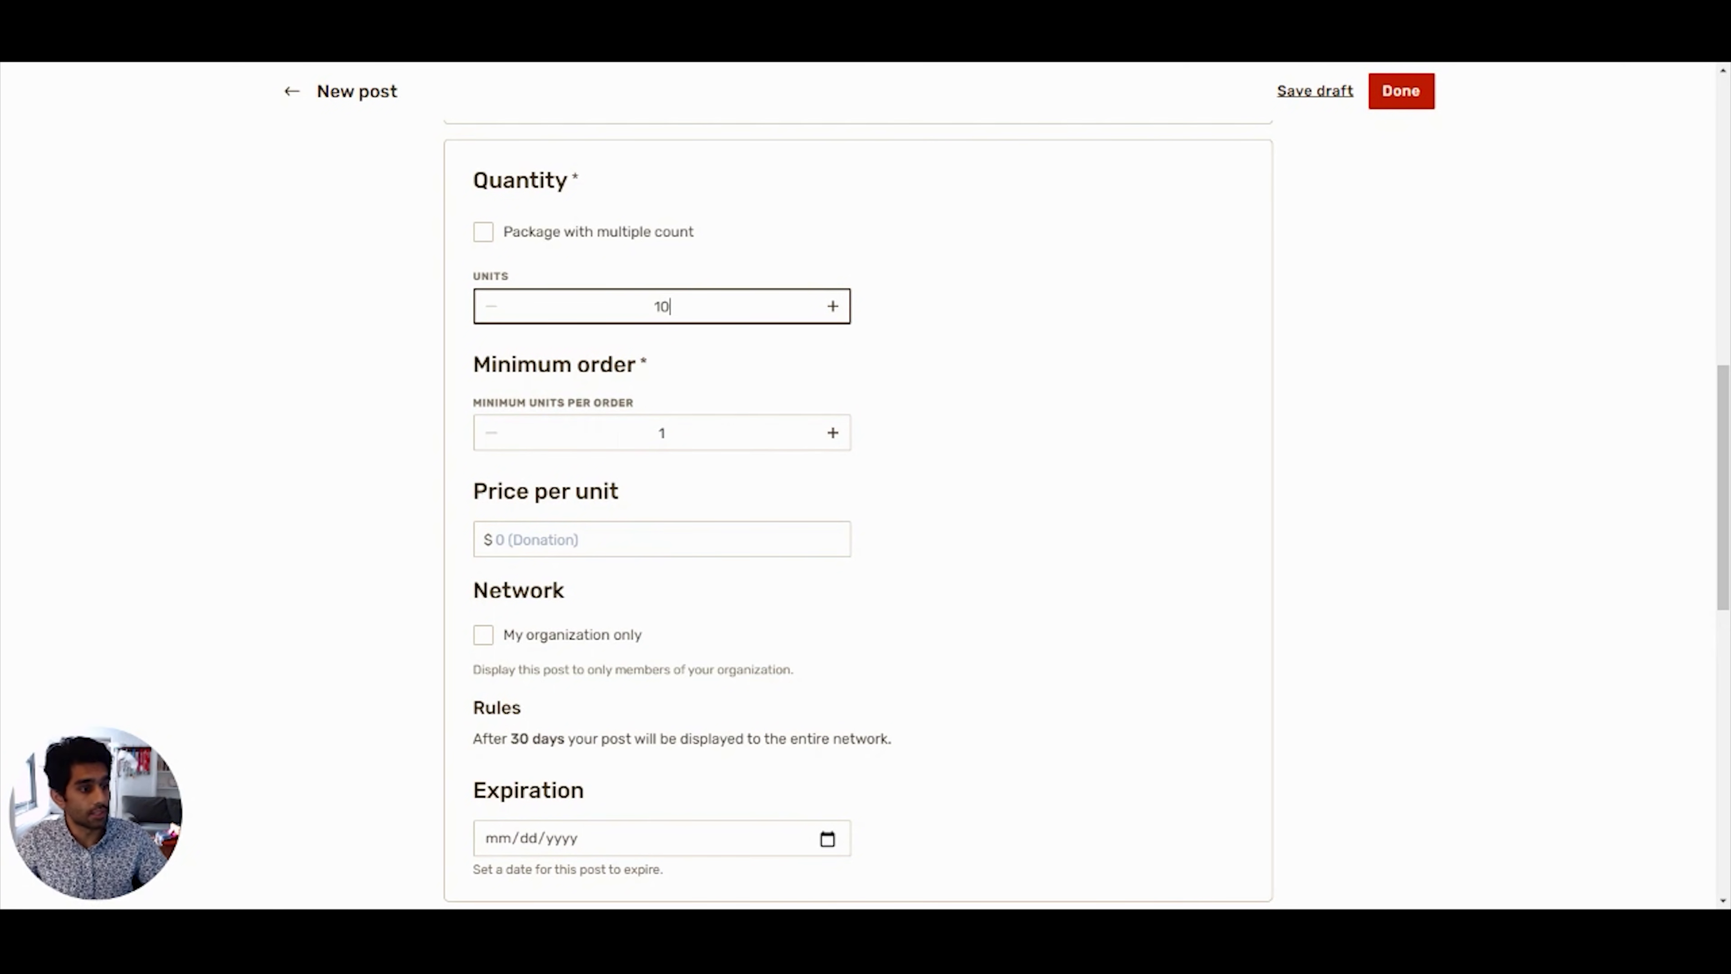
# - Set the post's price per unit to $20 and its expiration date to 01/21/2021
pyautogui.click(641, 539)
pyautogui.write('20')
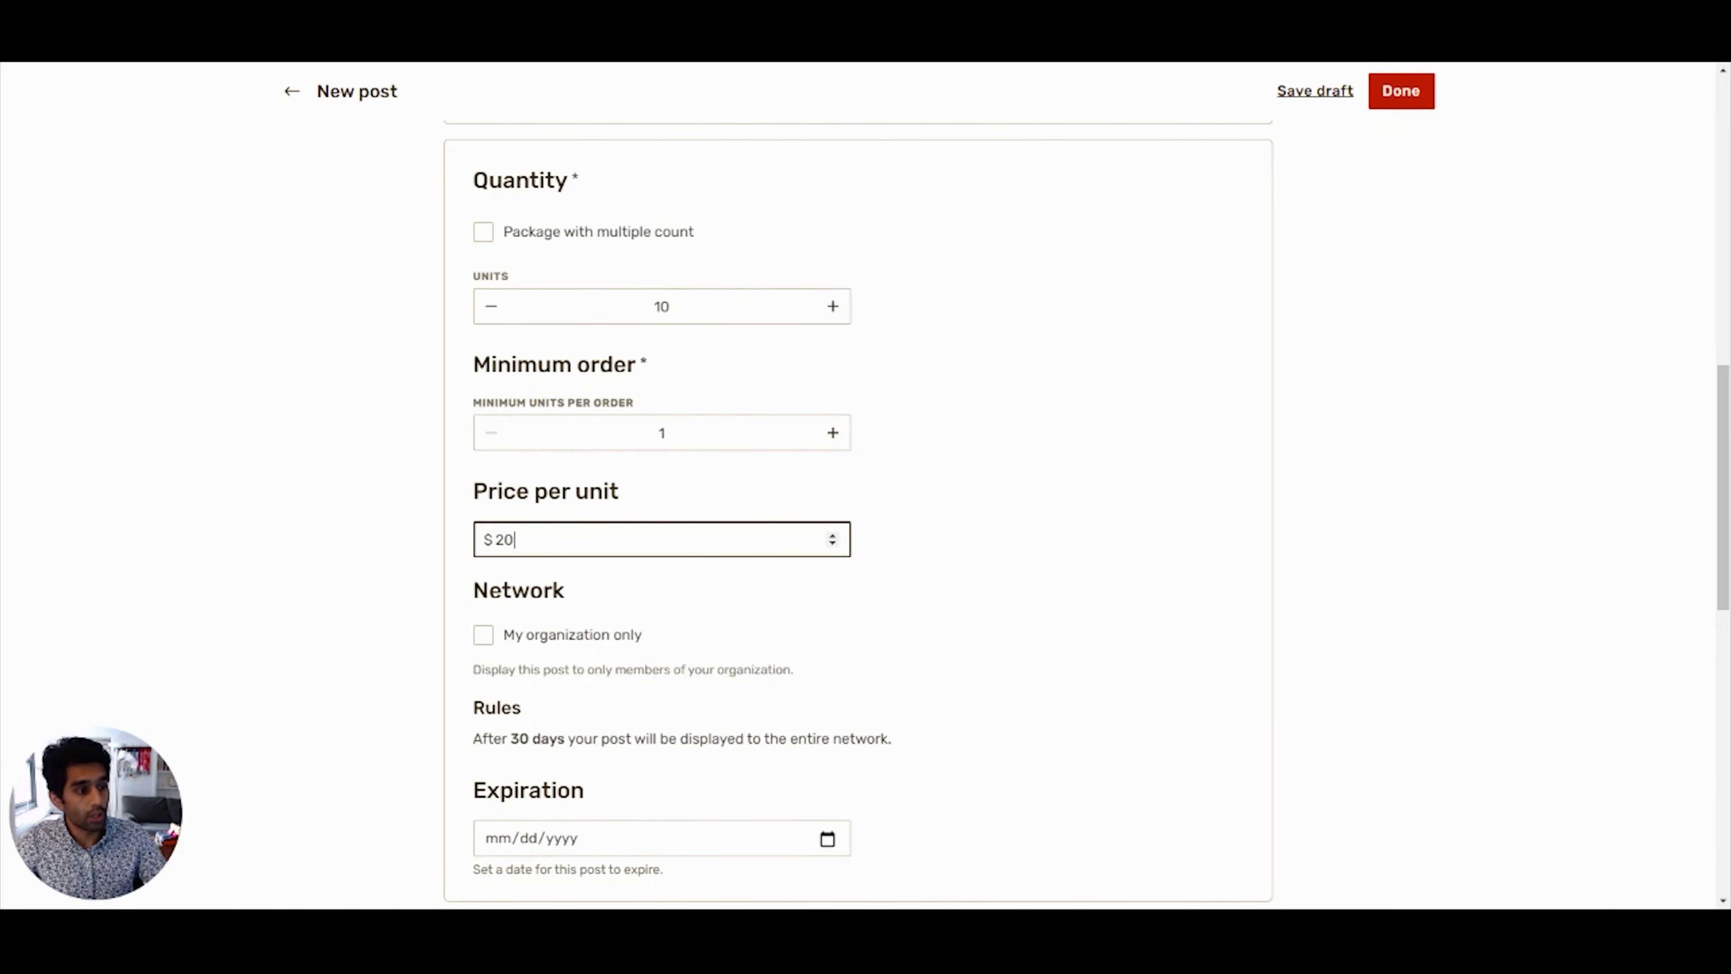
pyautogui.scroll(-4, 707, 504)
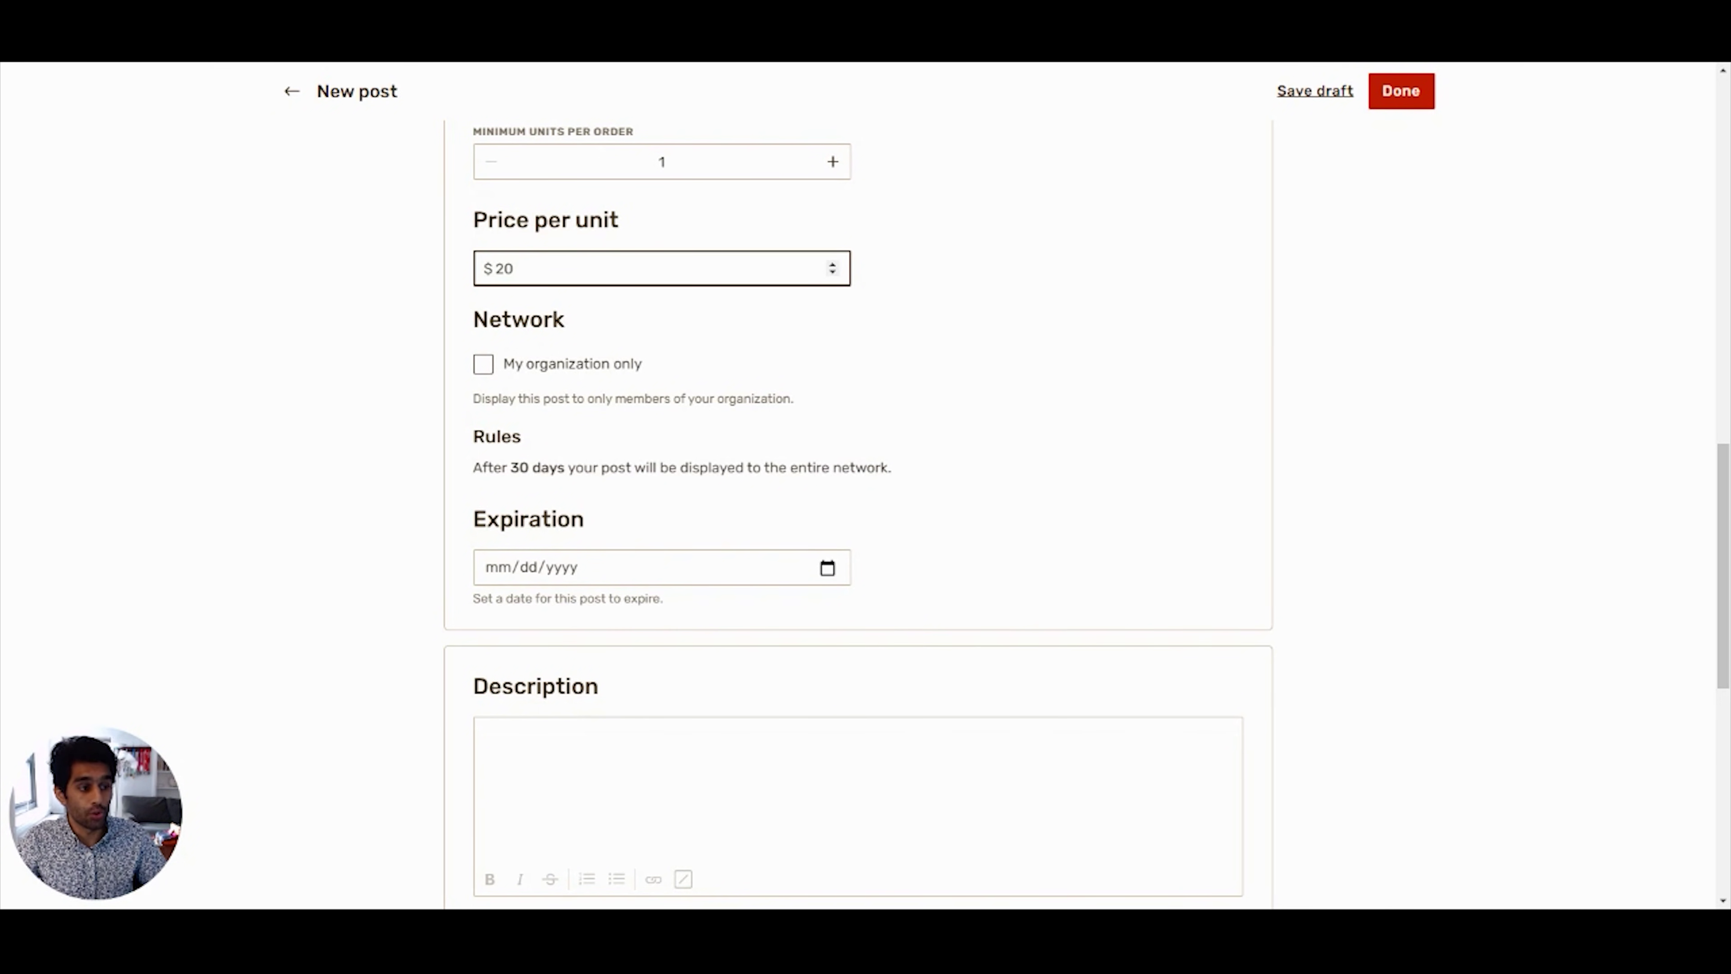
pyautogui.click(848, 580)
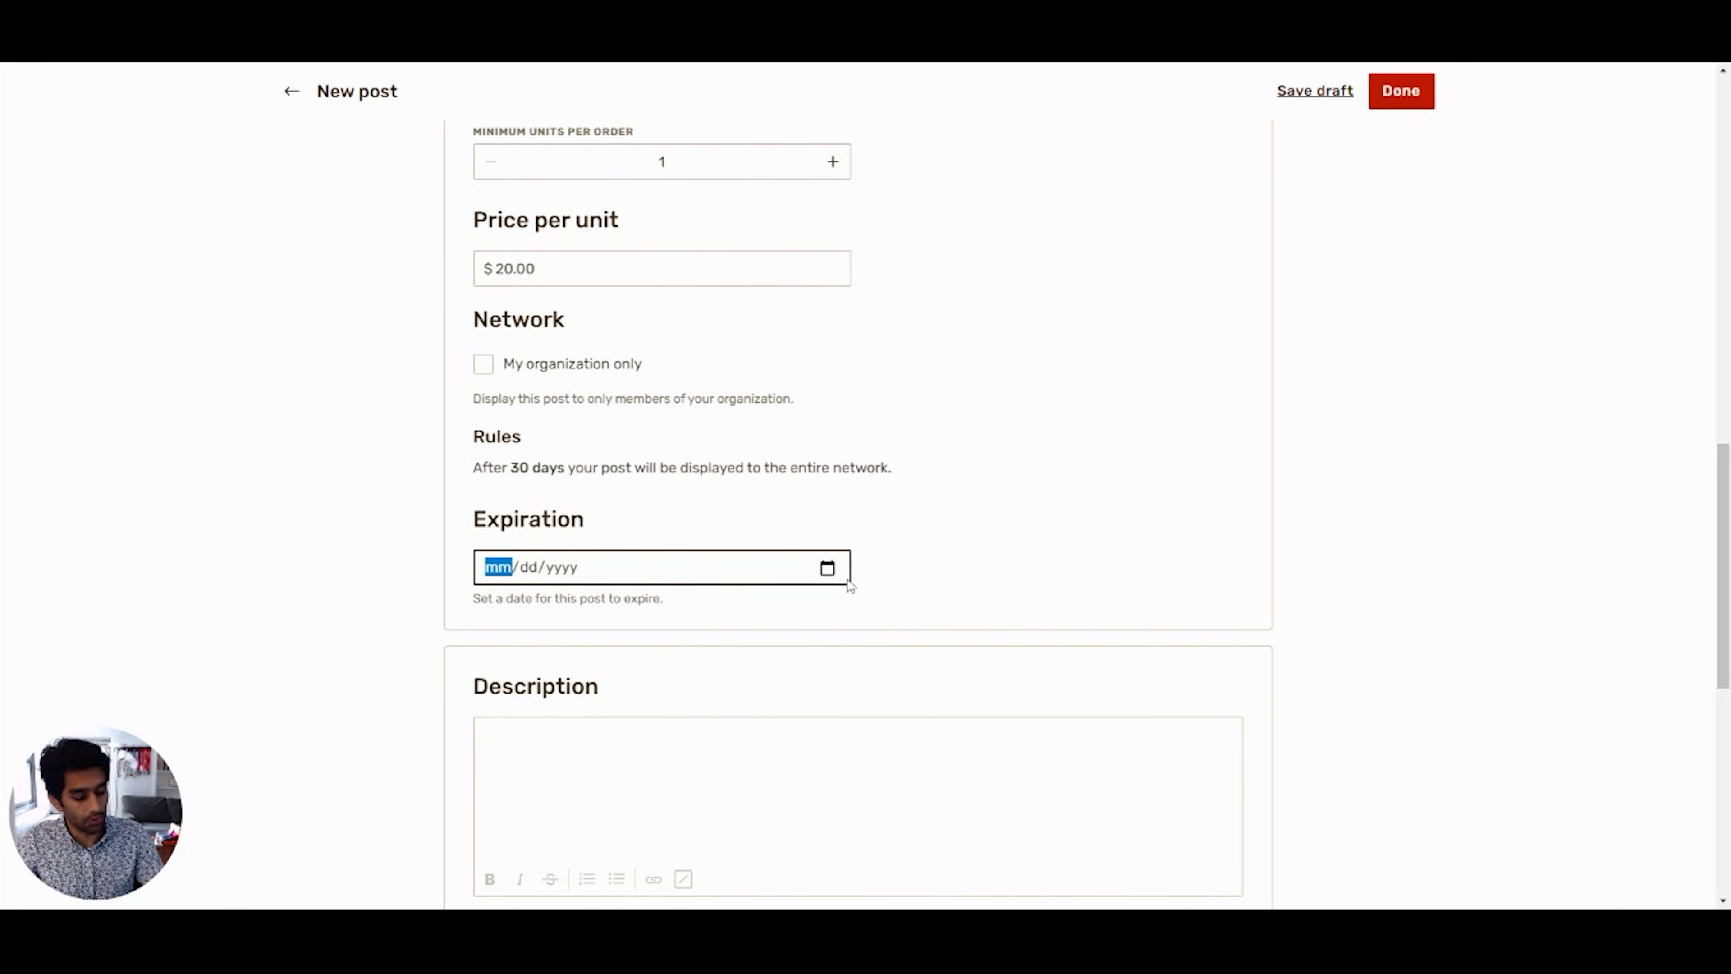
pyautogui.write('01/21/')
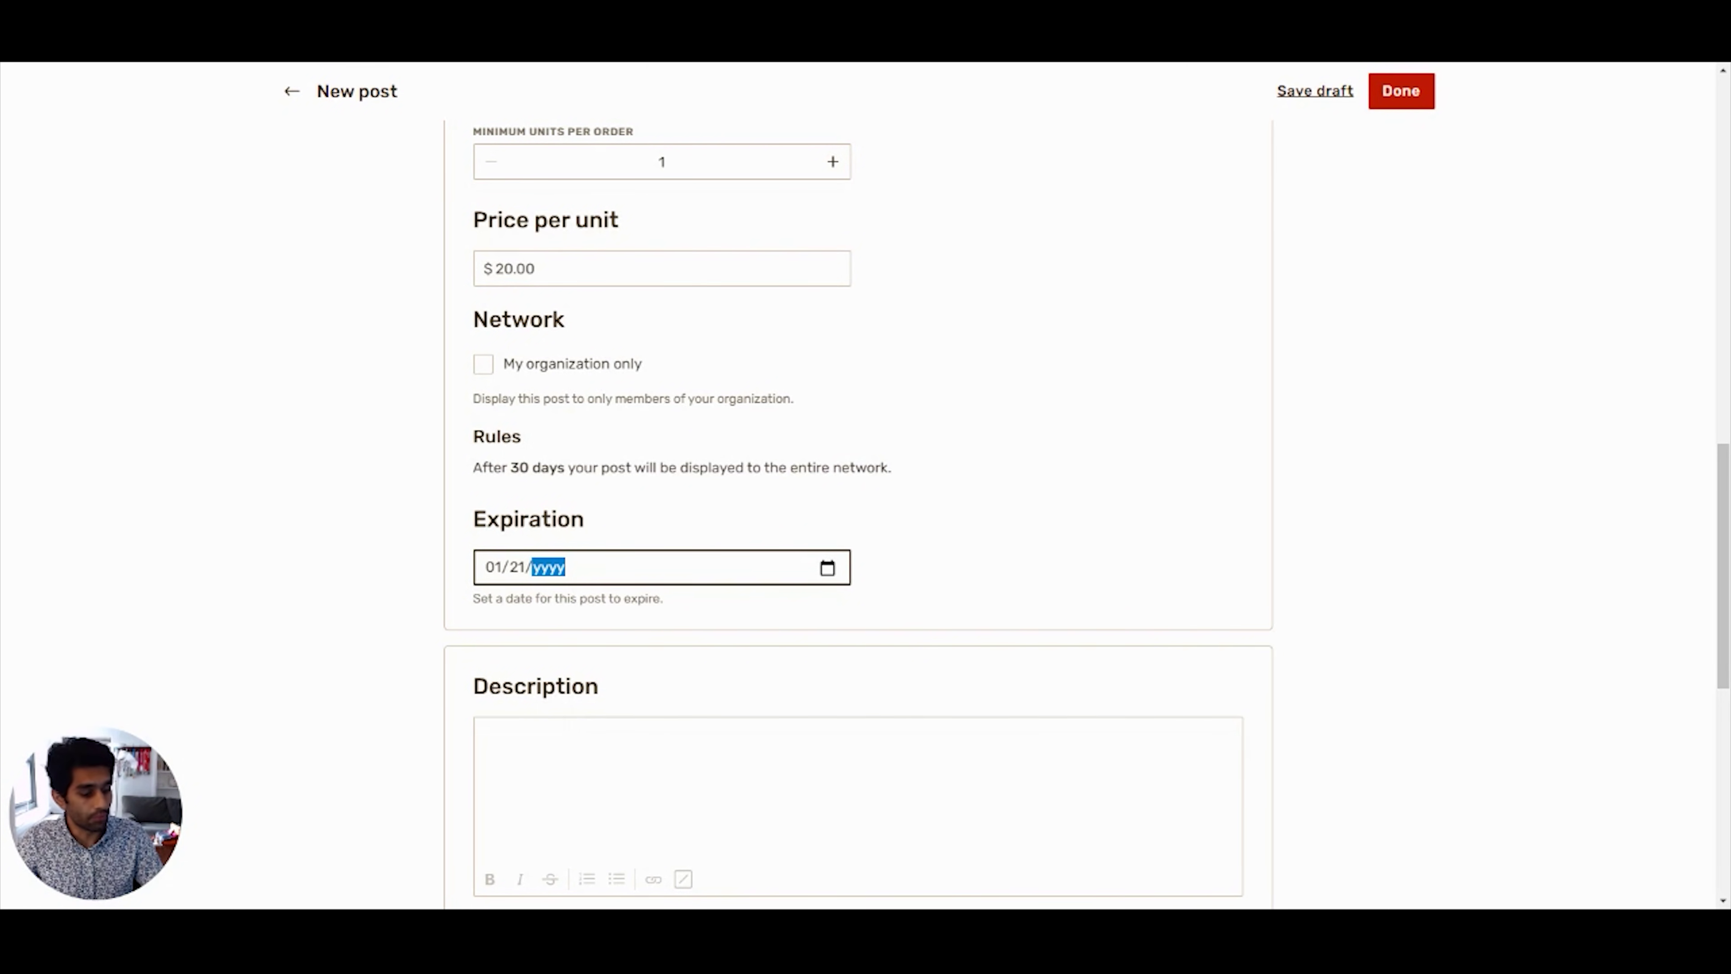
pyautogui.write('2021')
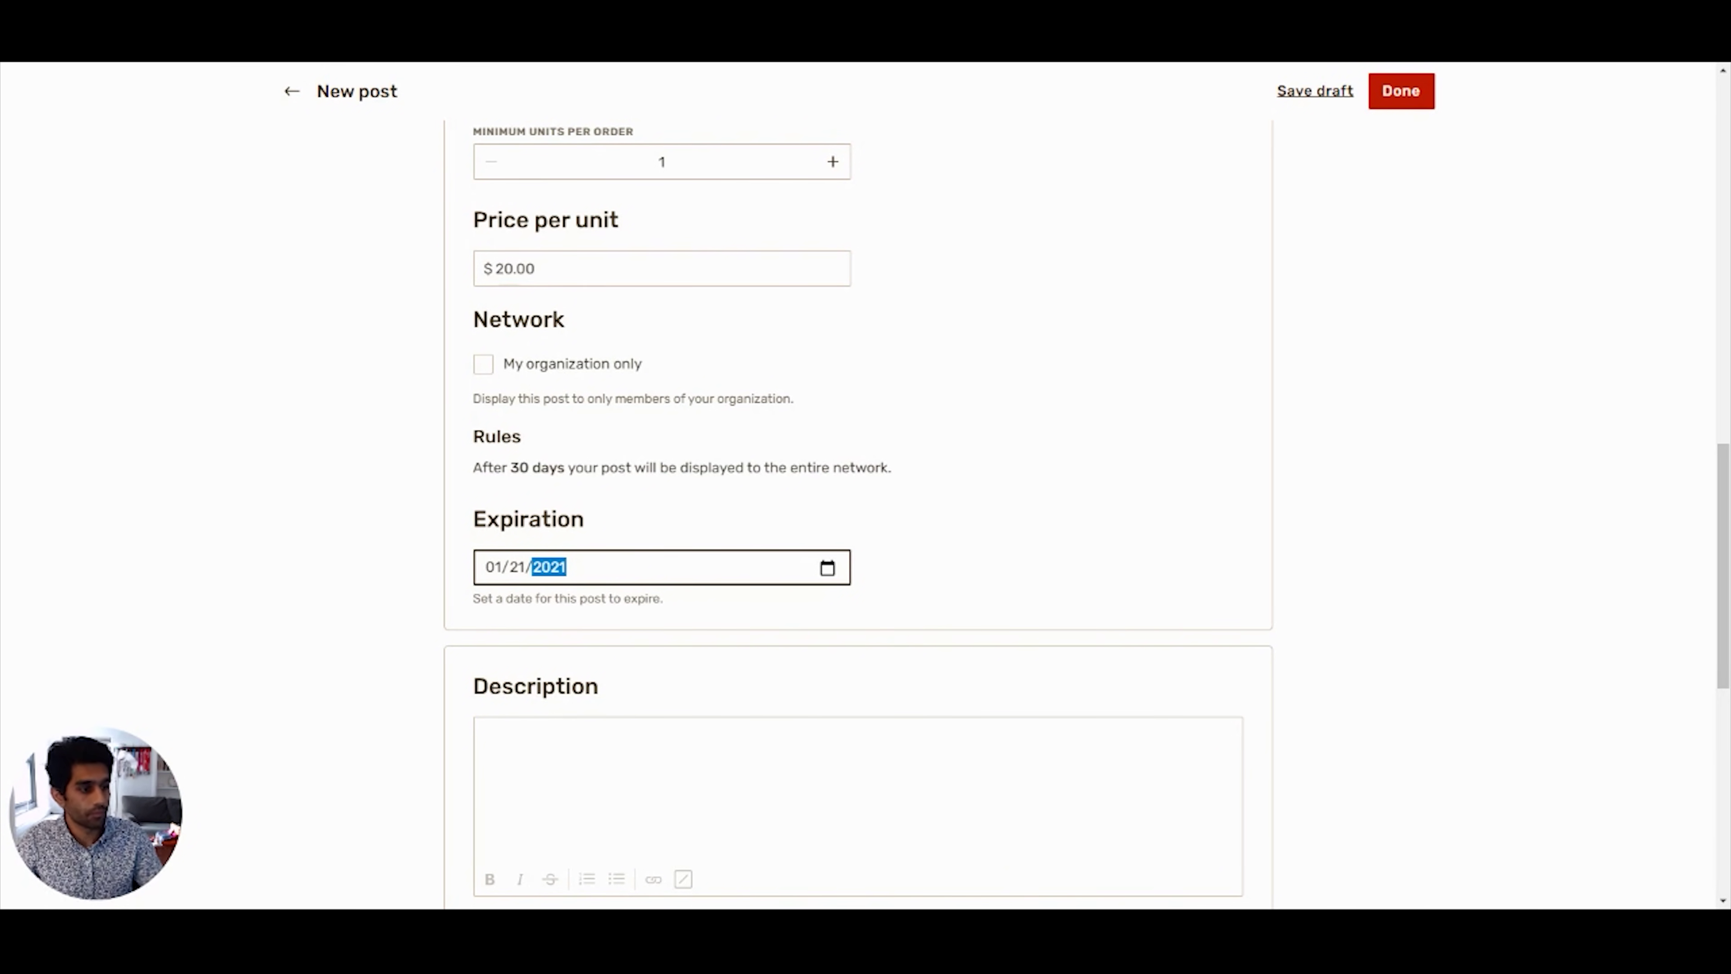
# - Fill in the post's description with Magnetic: No, Surface Type: Glass, Surface Color: Frosted, Size: 36" x 24" and Weight: 20 lbs
pyautogui.scroll(-2, 876, 582)
pyautogui.click(115, 498)
pyautogui.click(858, 614)
pyautogui.write('Magnetic: No Surface Type: Glass Surface Color: Frosted Color: Frost Size: 36" x 24" Surface Color: Frosted Weight: 20 lbs')
# - Add the tags Dry Erase, Board, Quartet and Magnetic to the post
pyautogui.scroll(-8, 591, 326)
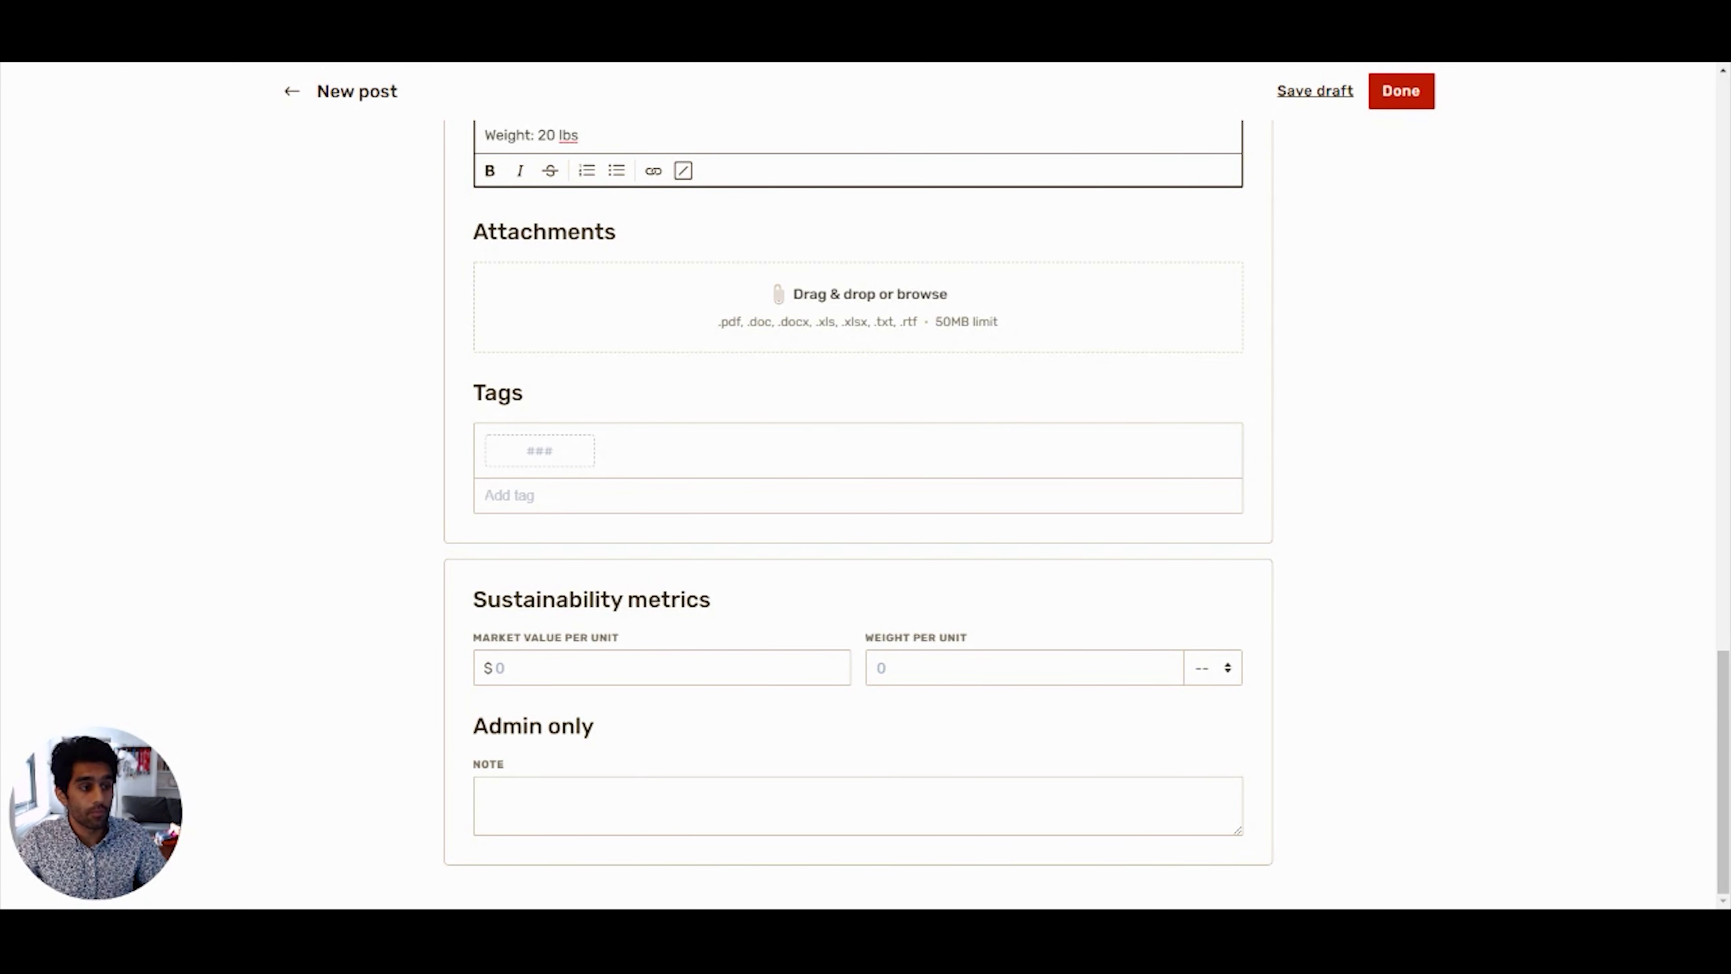
pyautogui.click(583, 495)
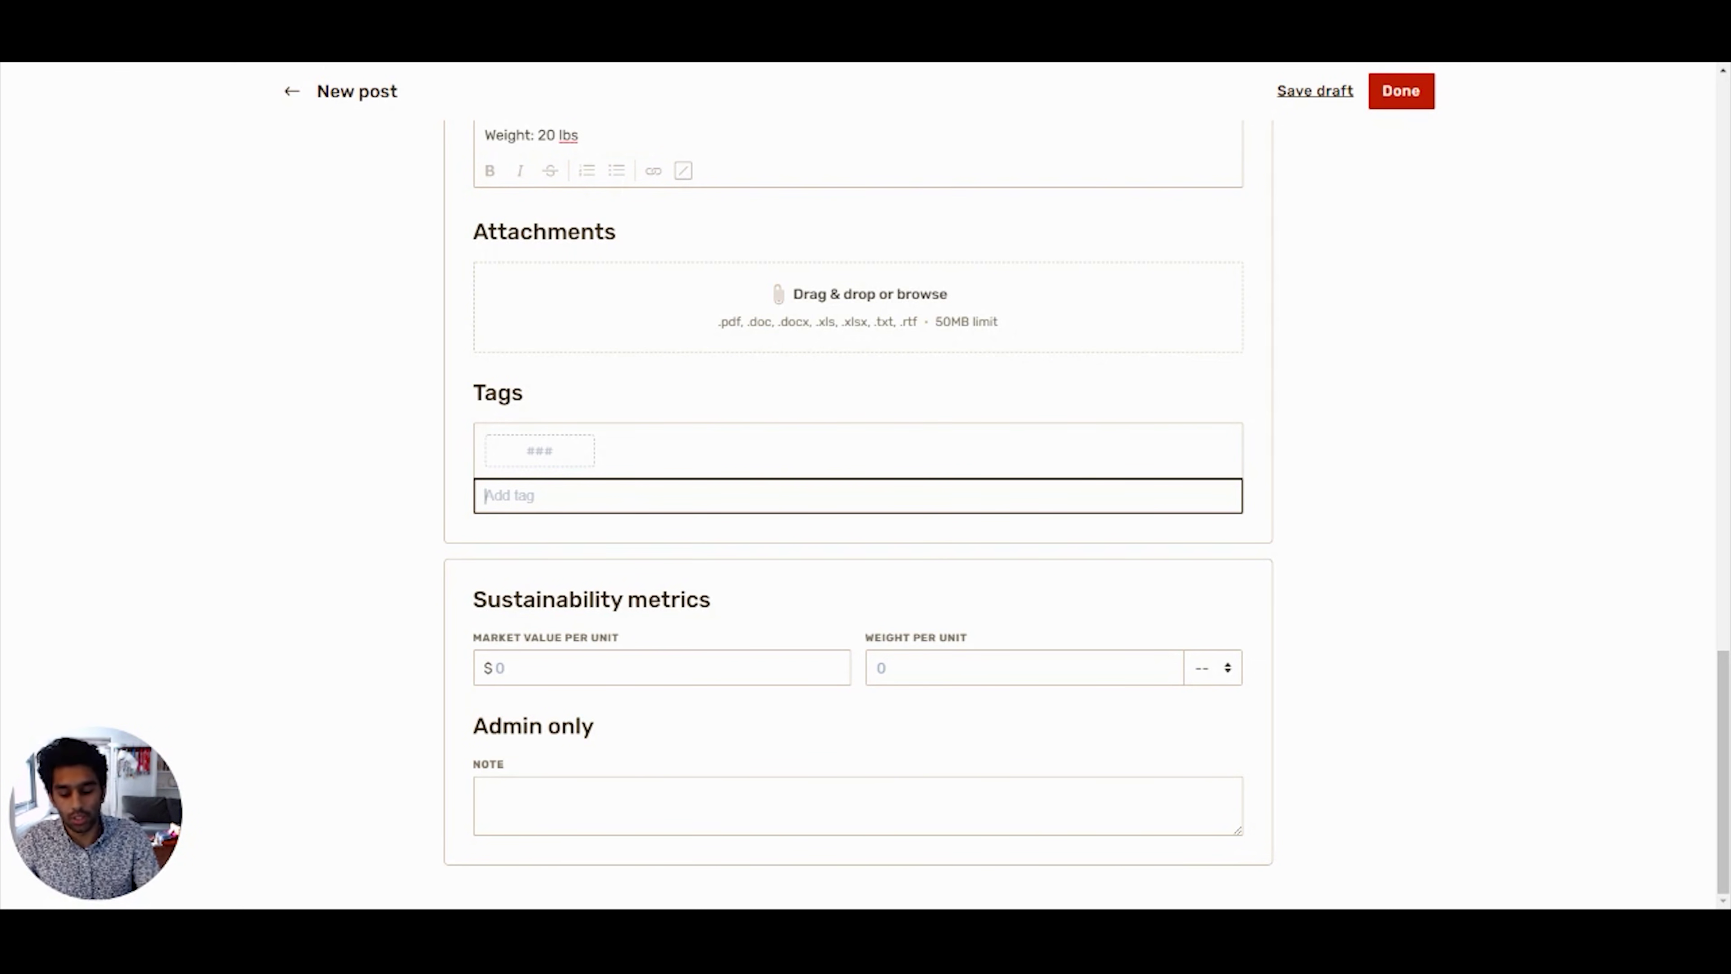
pyautogui.write('Clothing')
pyautogui.press('Return')
pyautogui.write('Board')
pyautogui.press('Return')
pyautogui.write('Quartet')
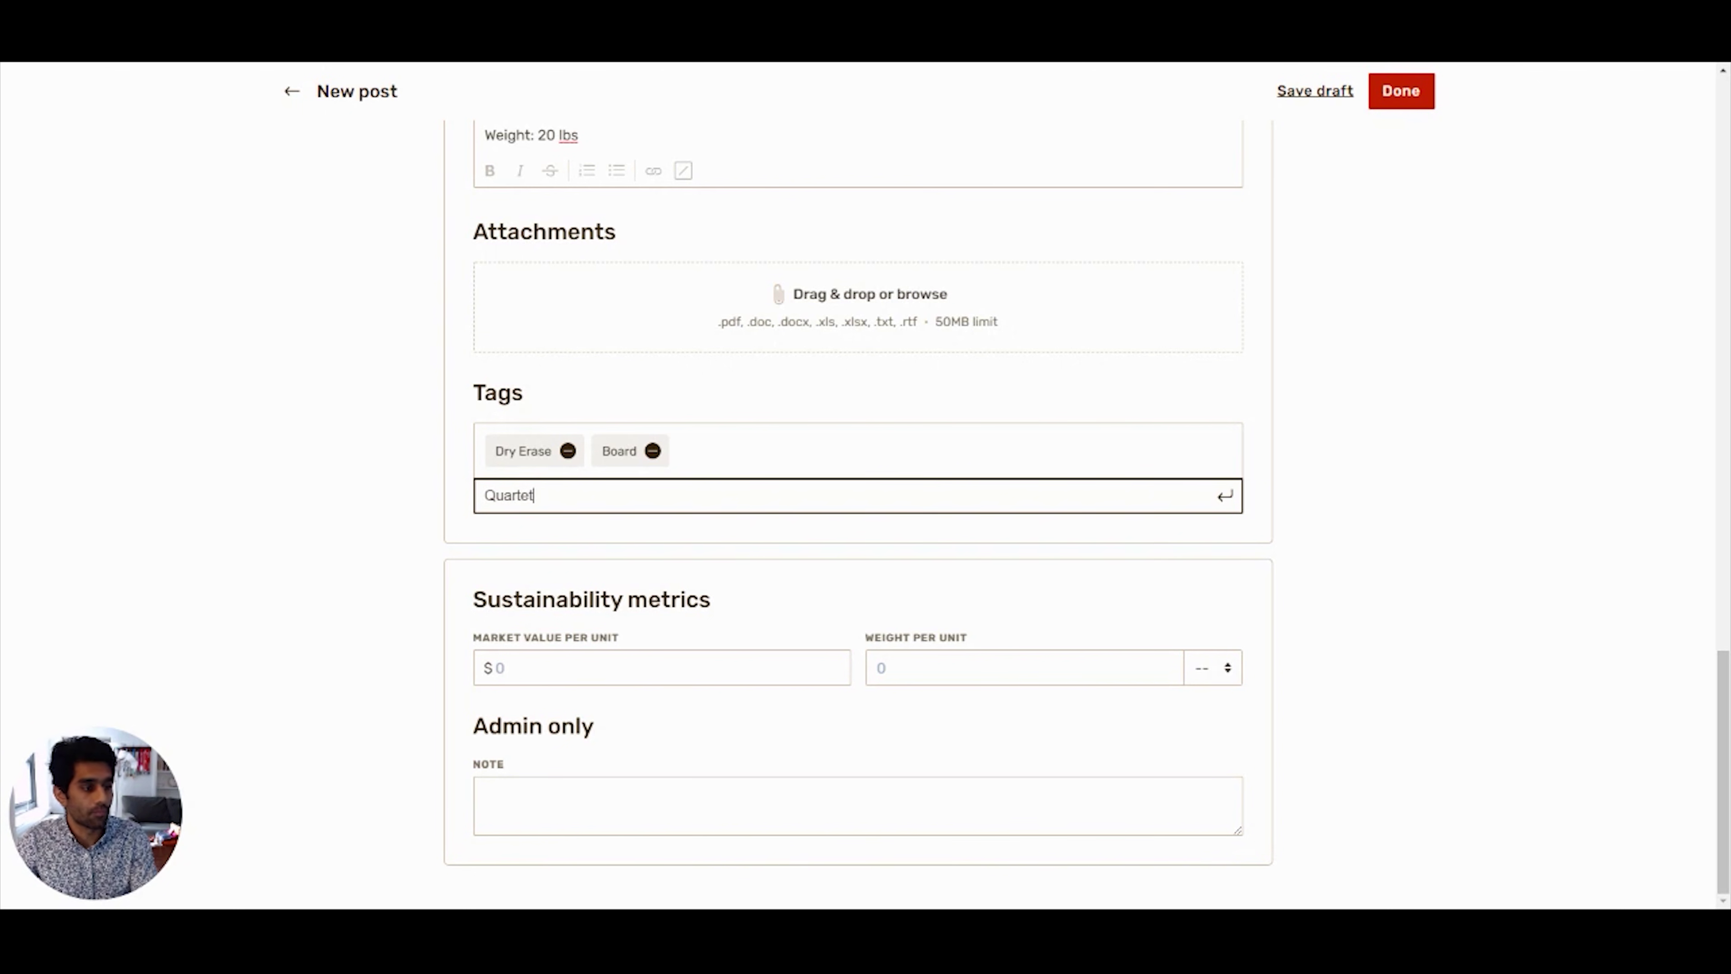
pyautogui.press('Return')
pyautogui.write('Magnetic')
pyautogui.press('Return')
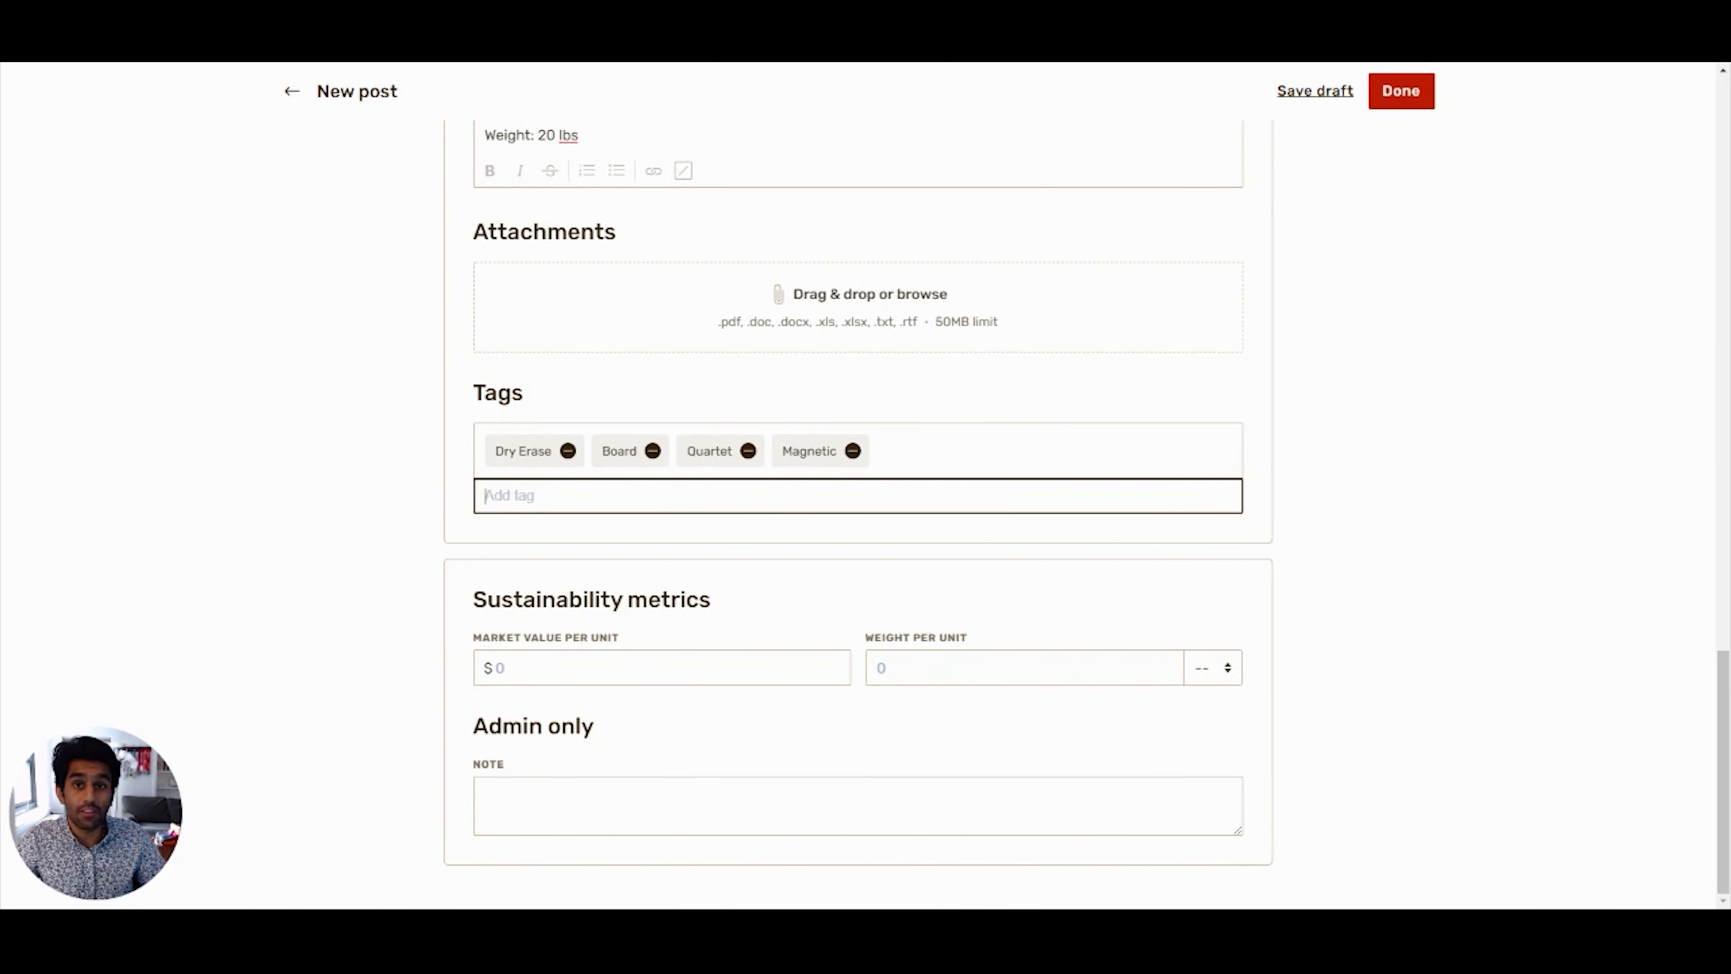
# - Enter the sustainability metrics with a market value of $80 and a weight of 9 kg per unit
pyautogui.click(496, 668)
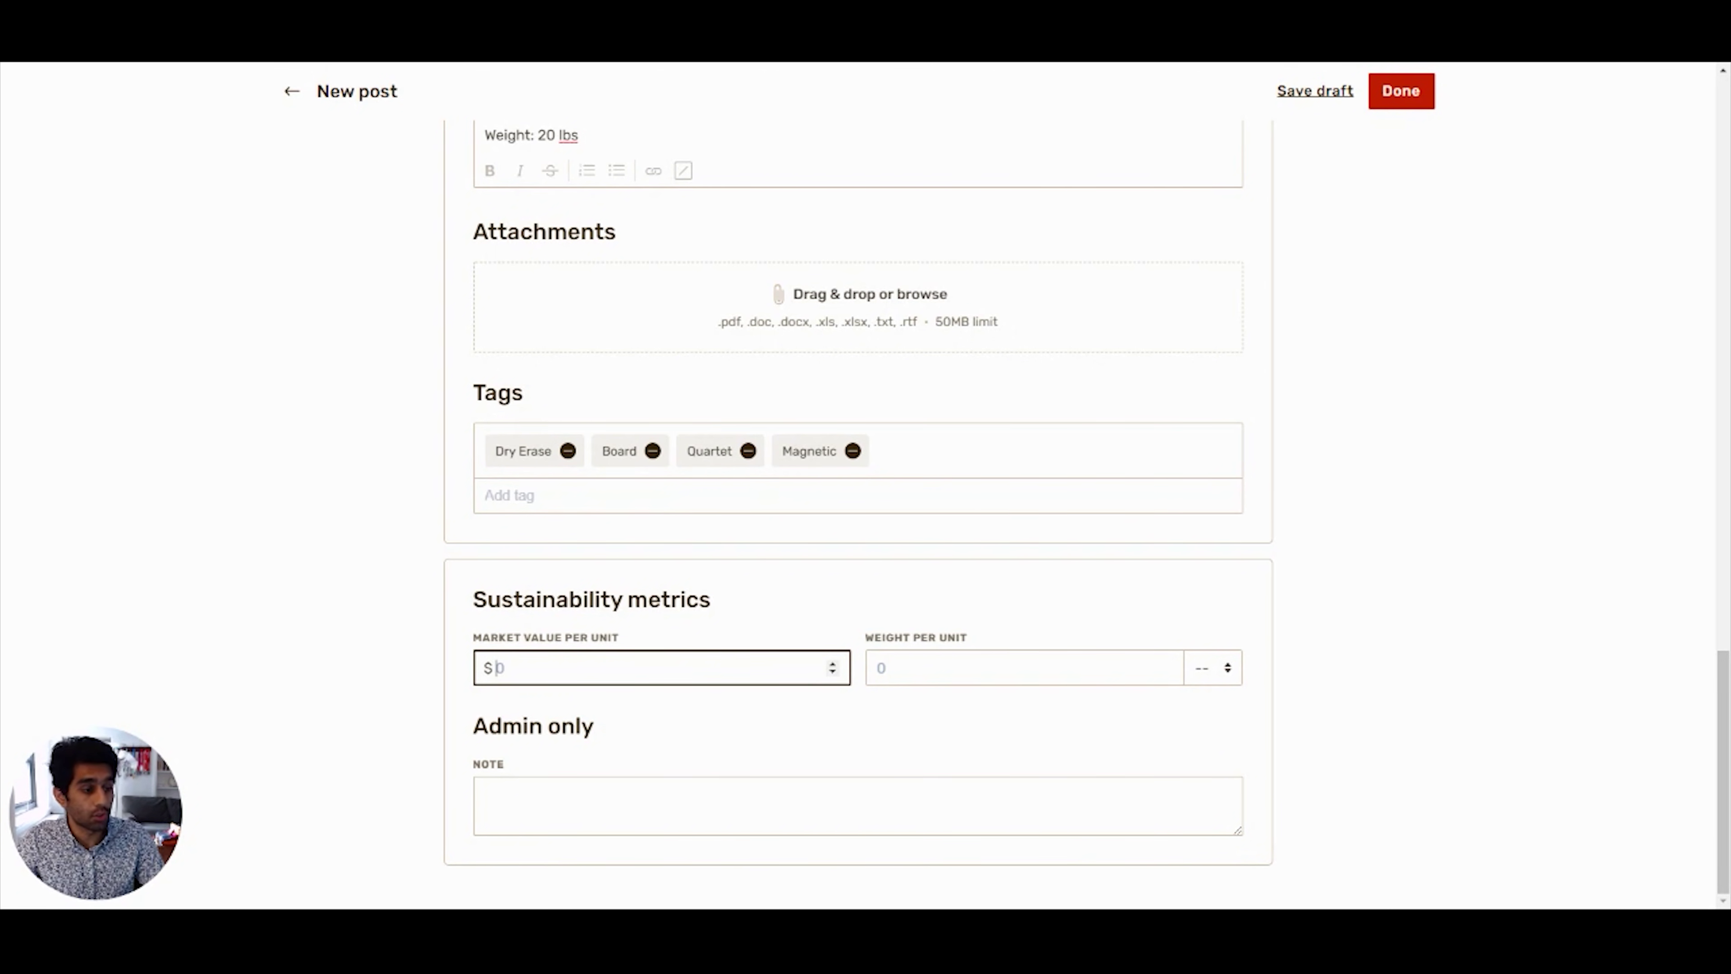
pyautogui.write('80')
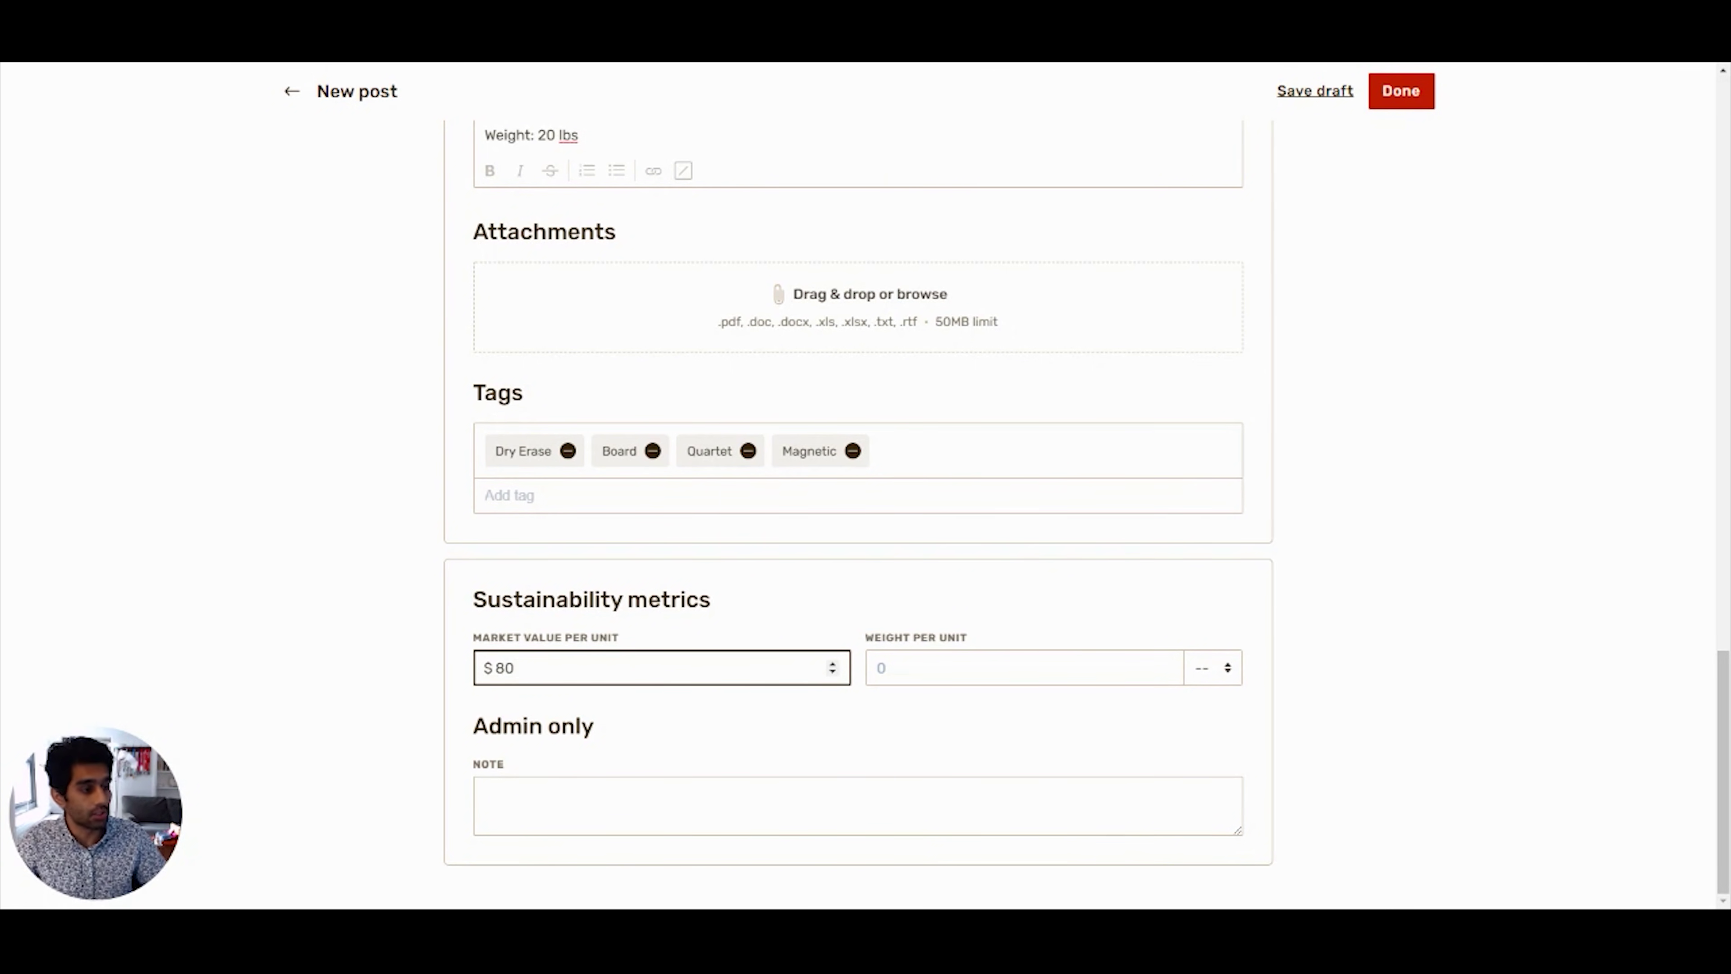
pyautogui.click(975, 675)
pyautogui.write('9')
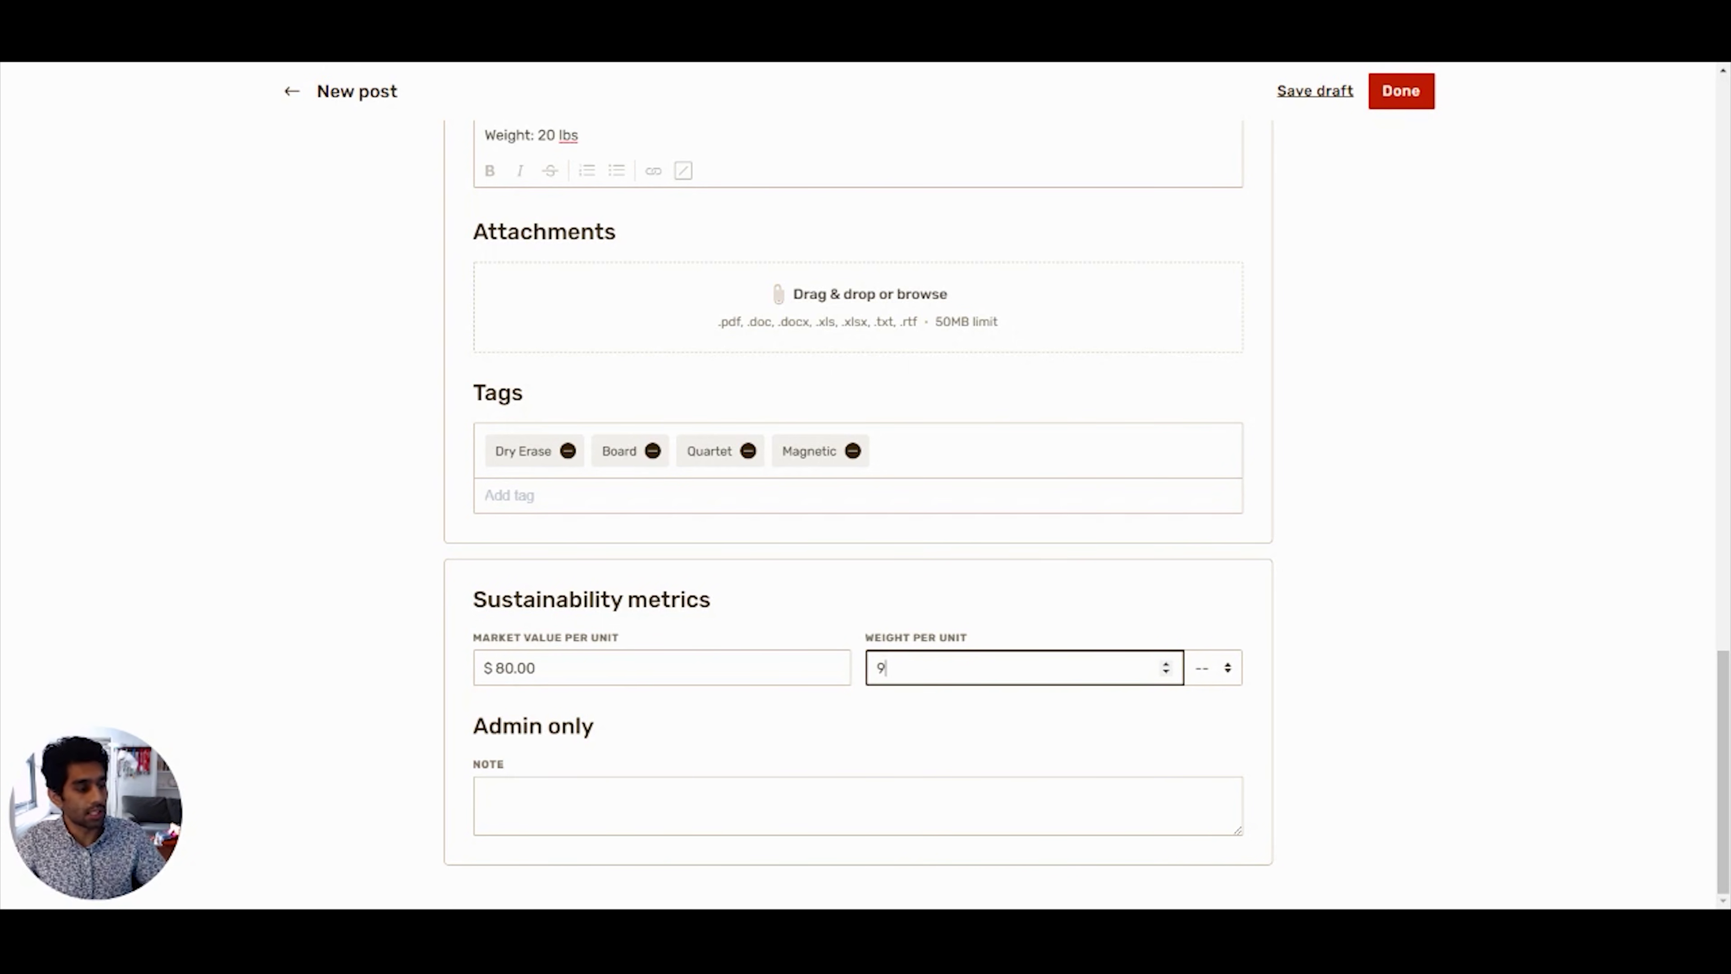
pyautogui.press('Tab')
pyautogui.press('k')
# - Finish and submit the Quartet Dry Erase Board post
pyautogui.scroll(15, 1349, 566)
pyautogui.scroll(3, 1349, 573)
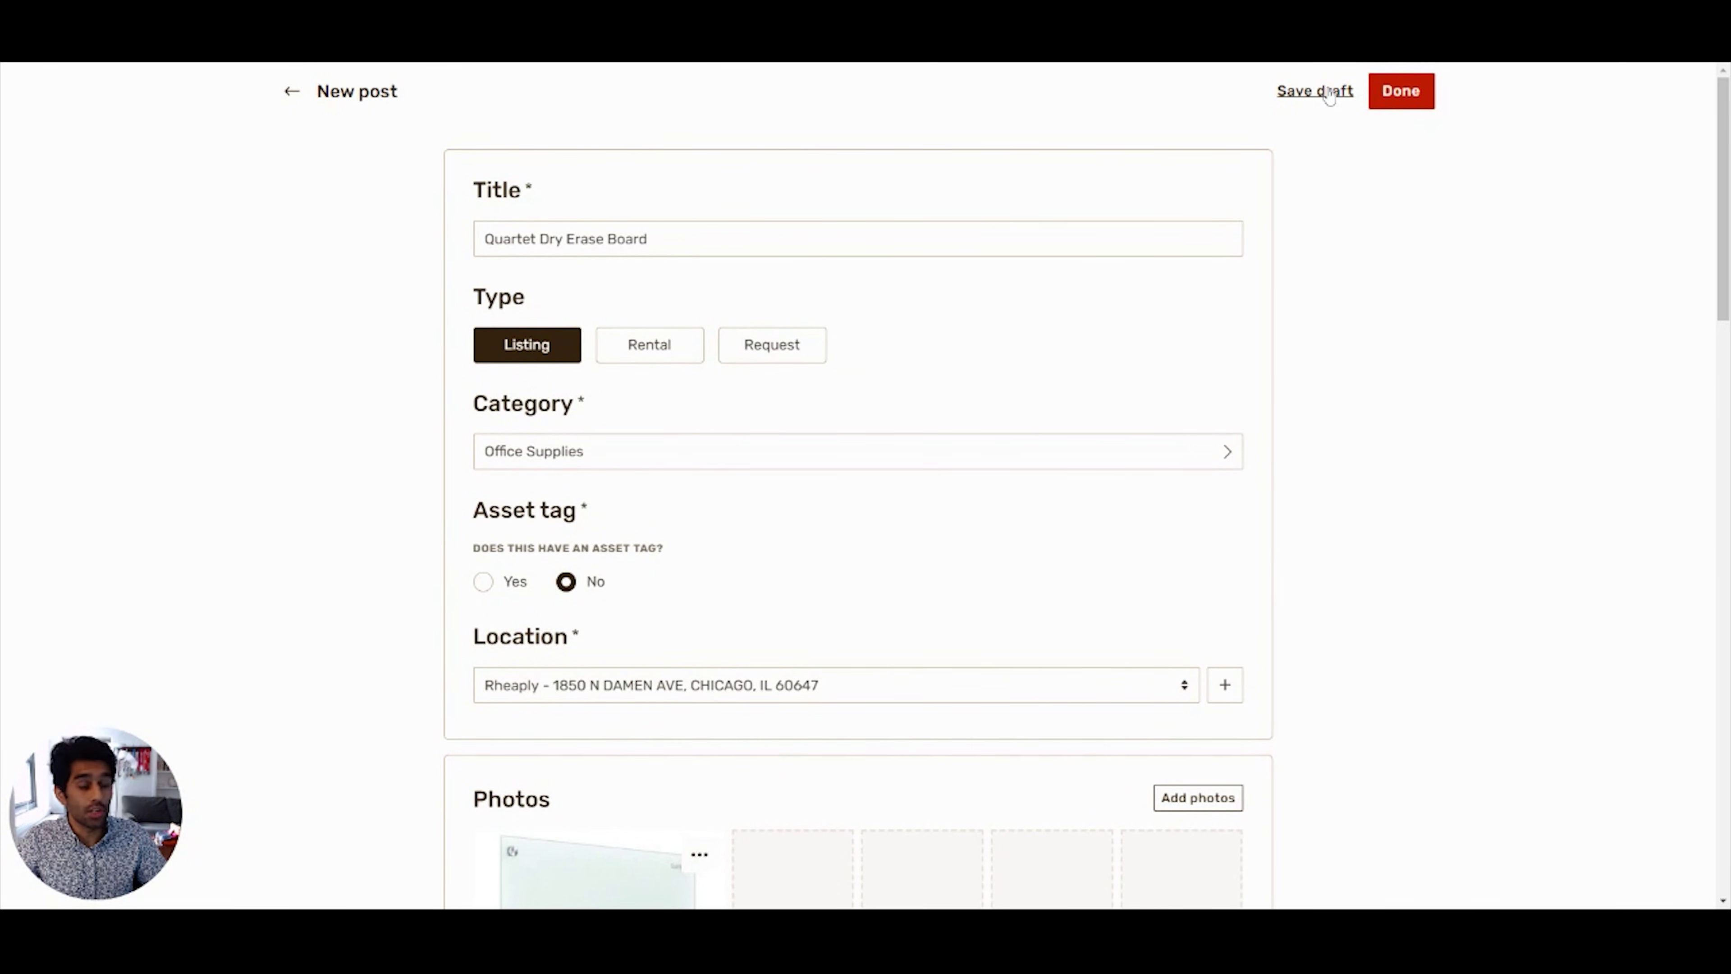
pyautogui.click(1398, 89)
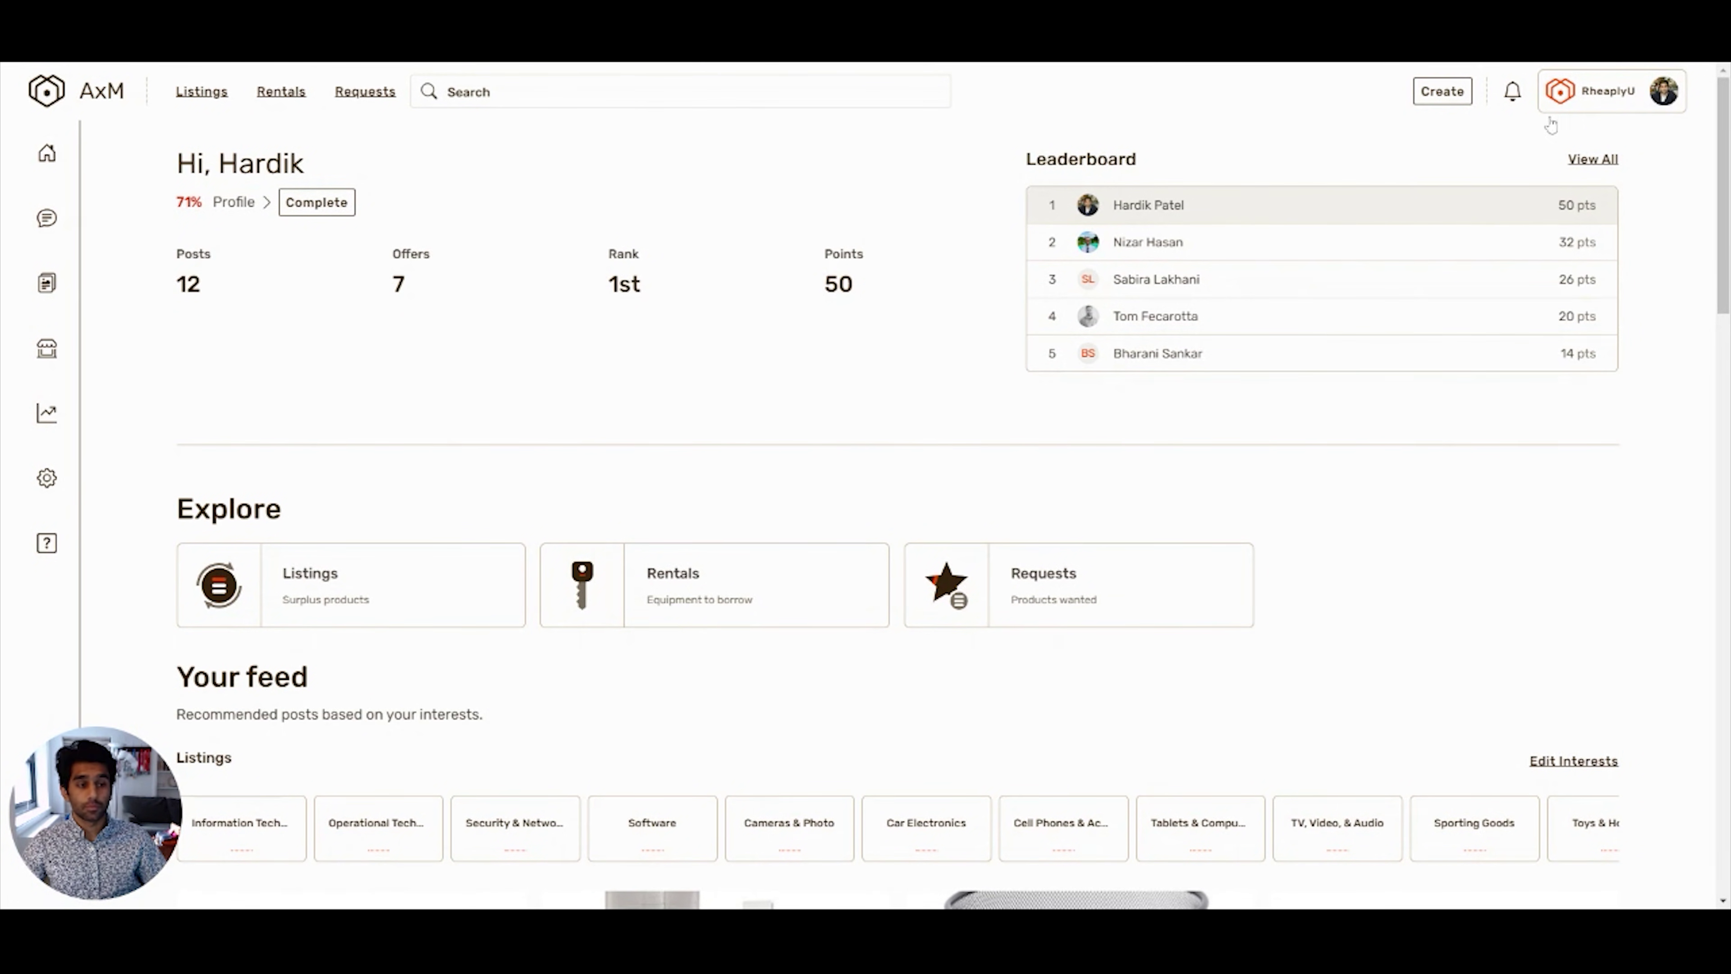
# - Open the posts' active listings and look through the Category, Price, Location and User filter options
pyautogui.click(37, 299)
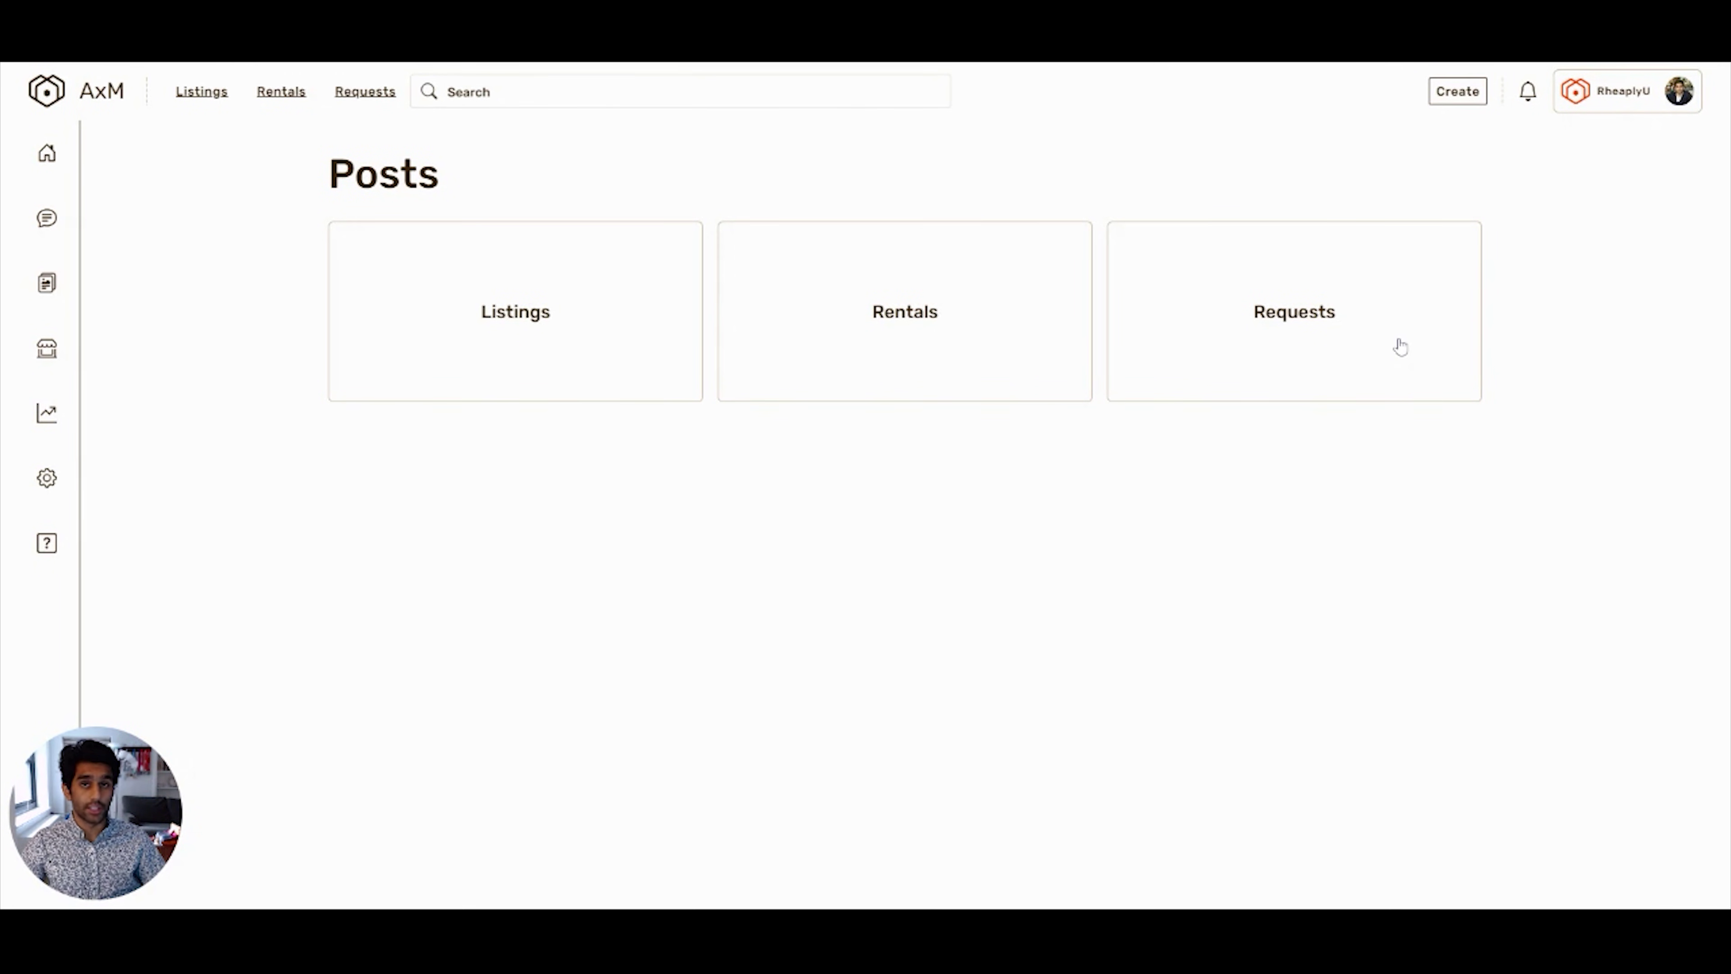
pyautogui.click(511, 357)
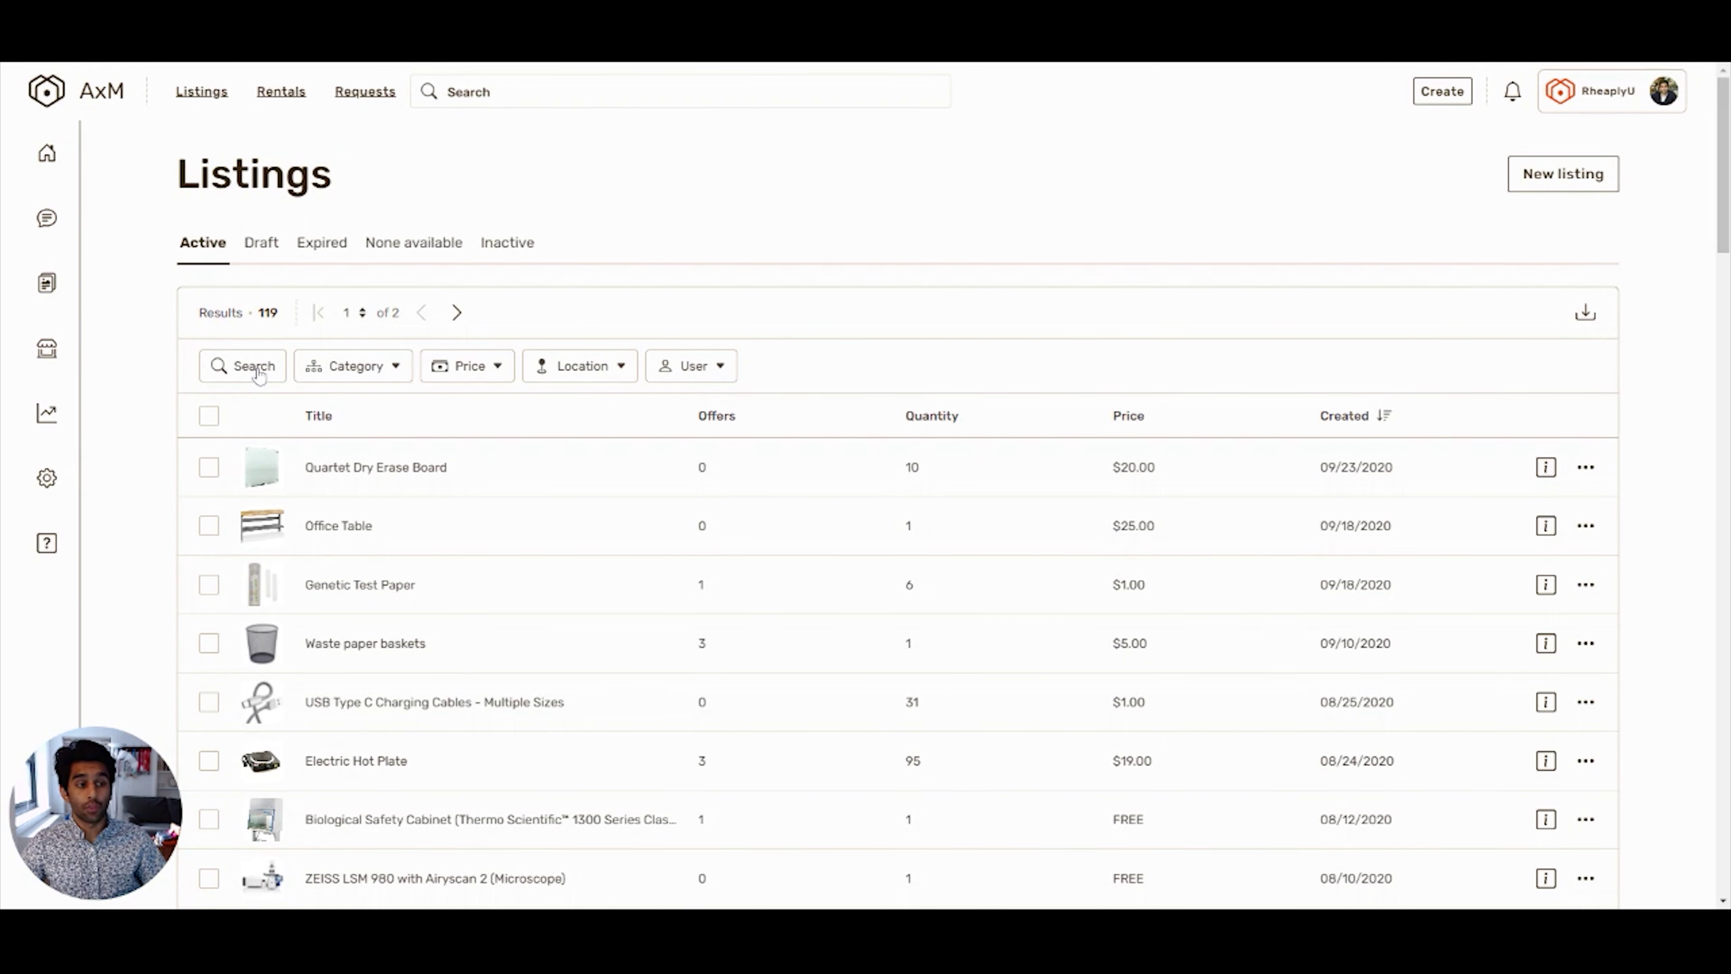
pyautogui.click(374, 374)
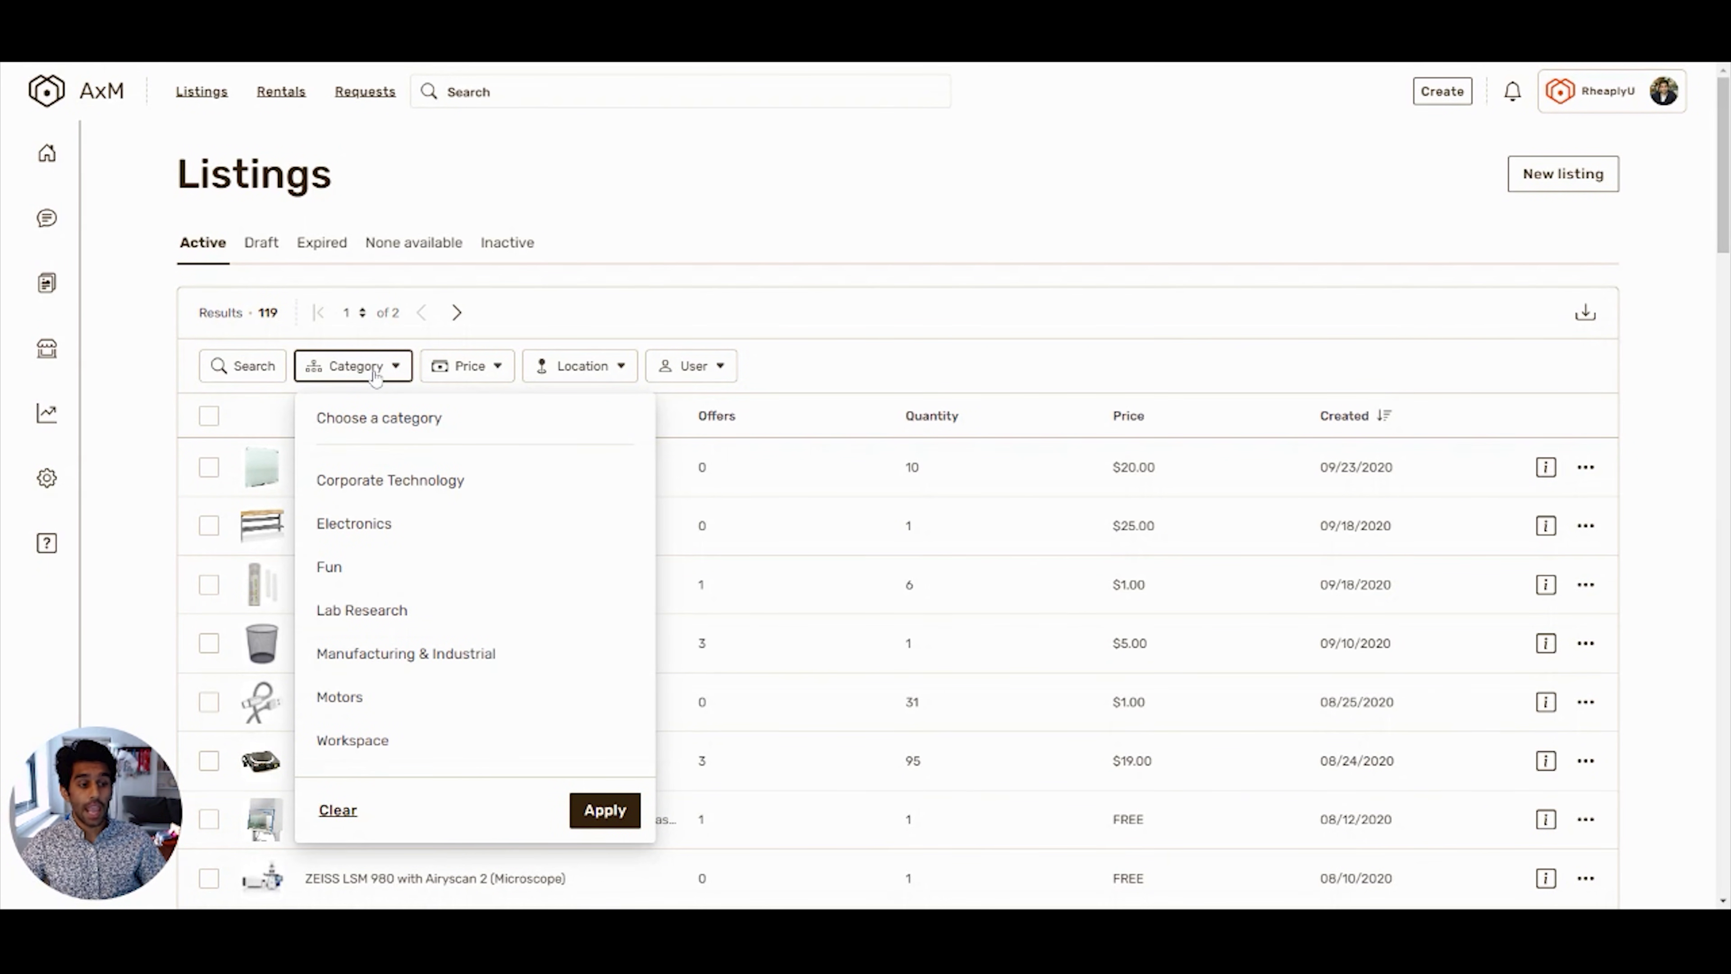
pyautogui.click(496, 368)
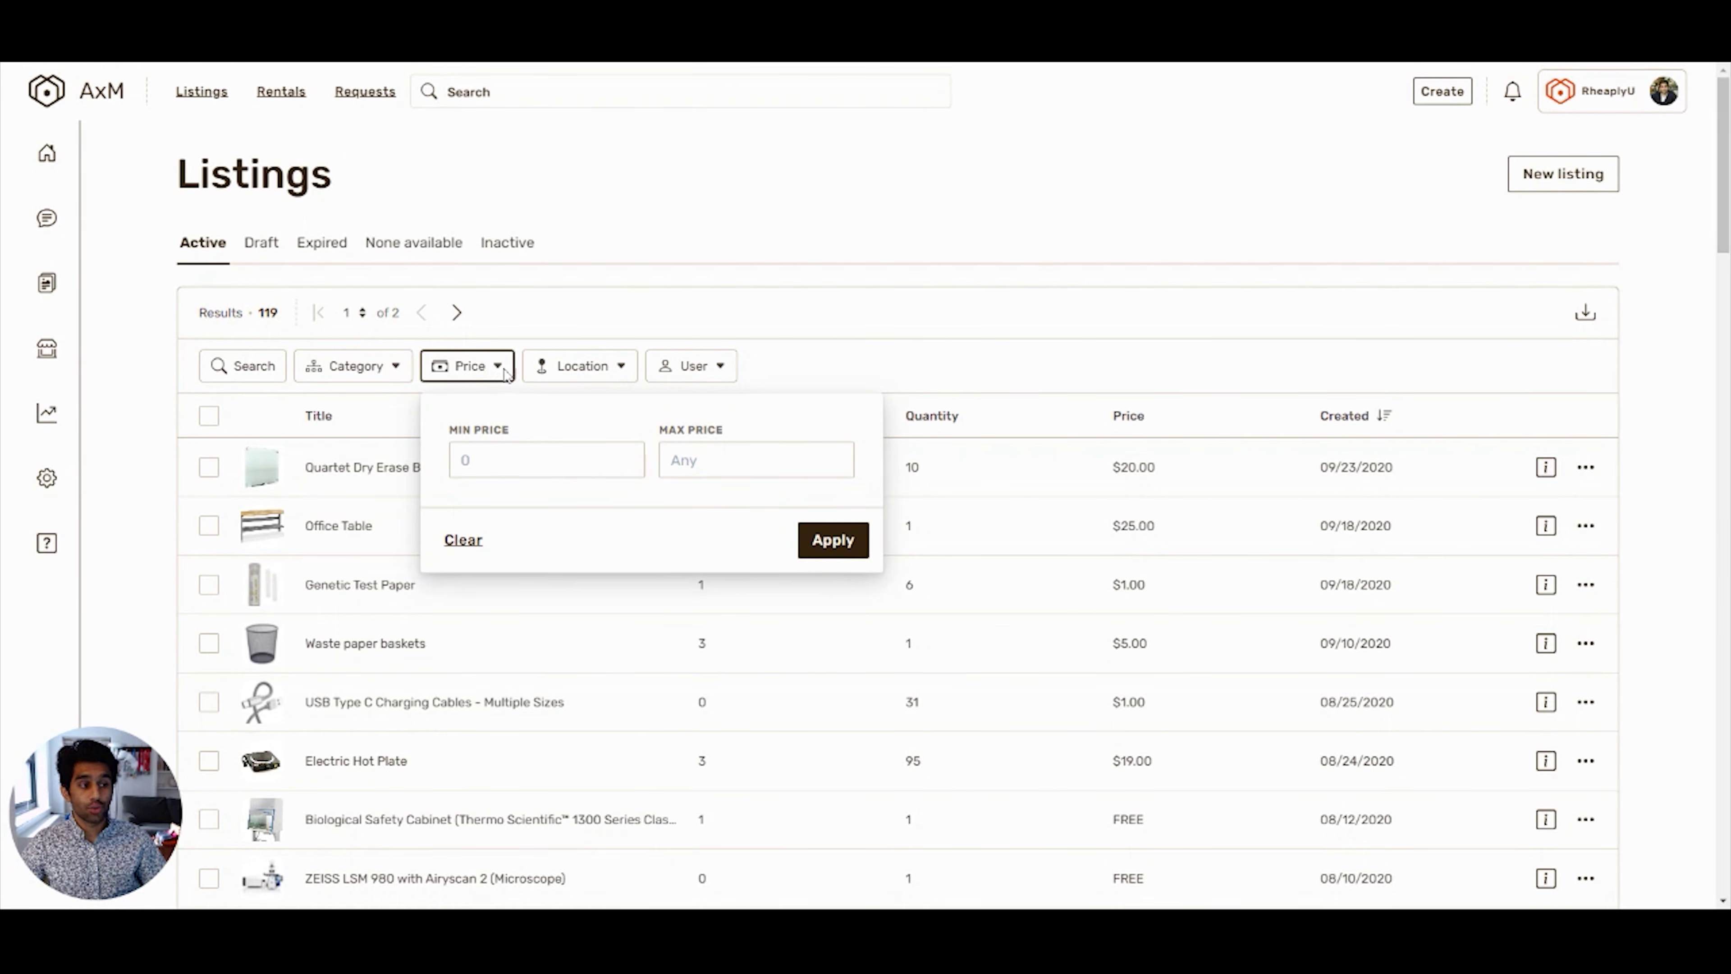
pyautogui.click(622, 369)
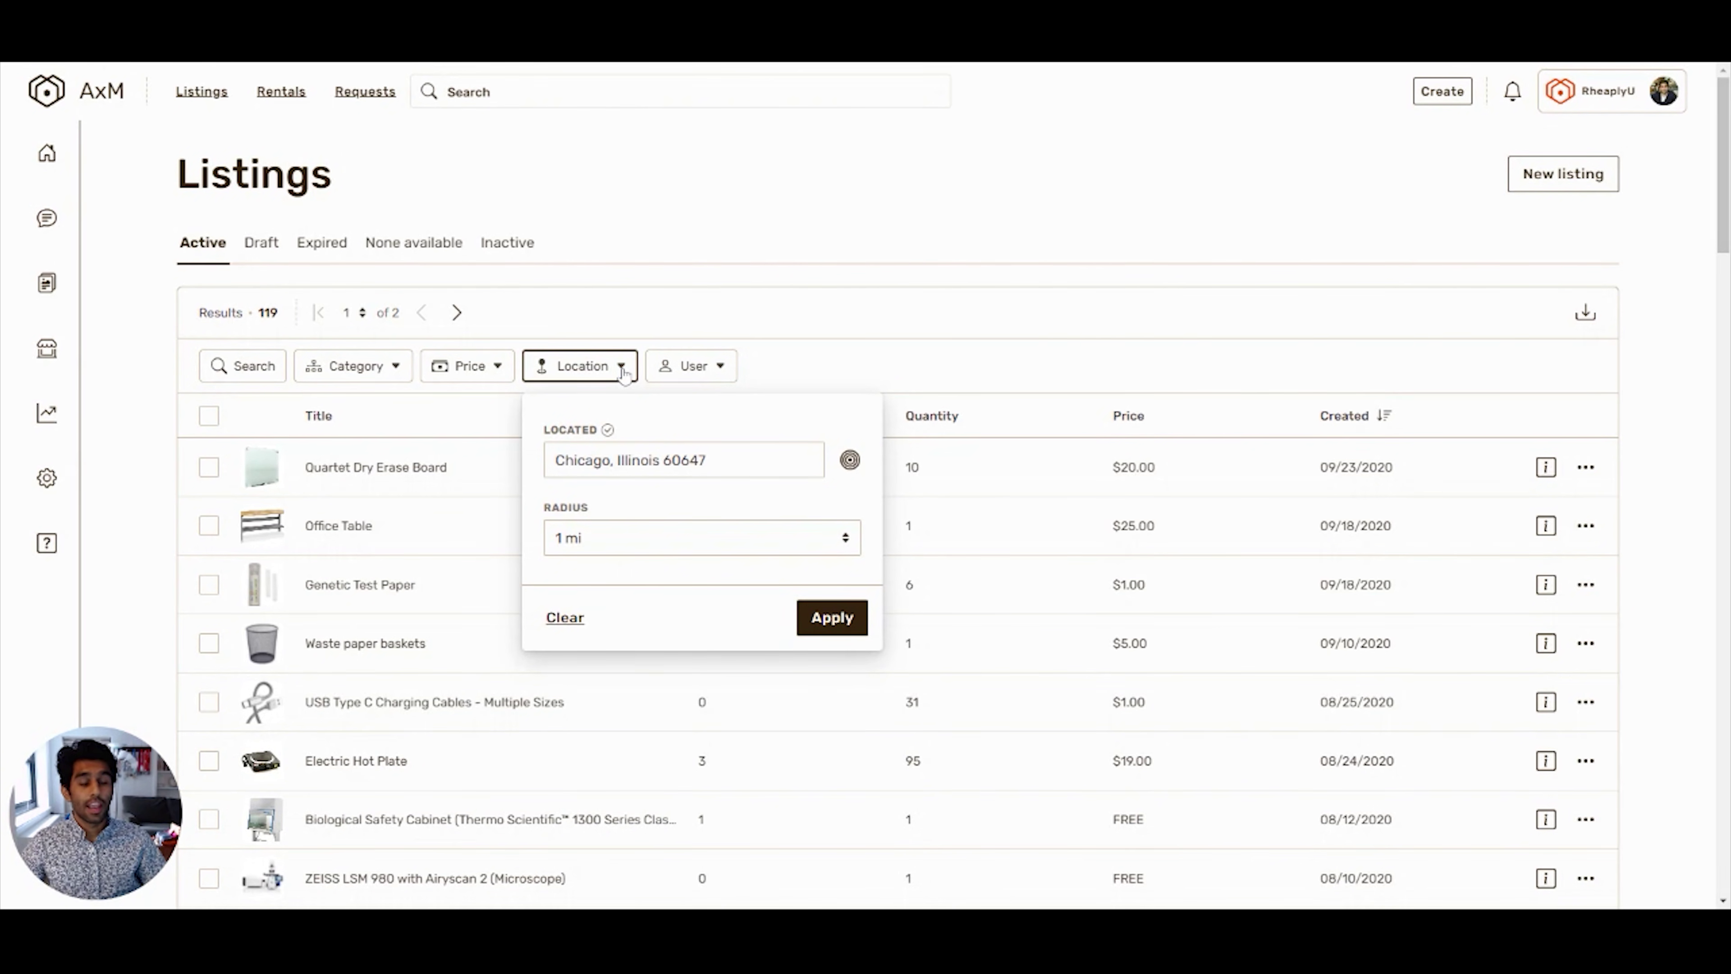
pyautogui.click(703, 372)
pyautogui.click(703, 373)
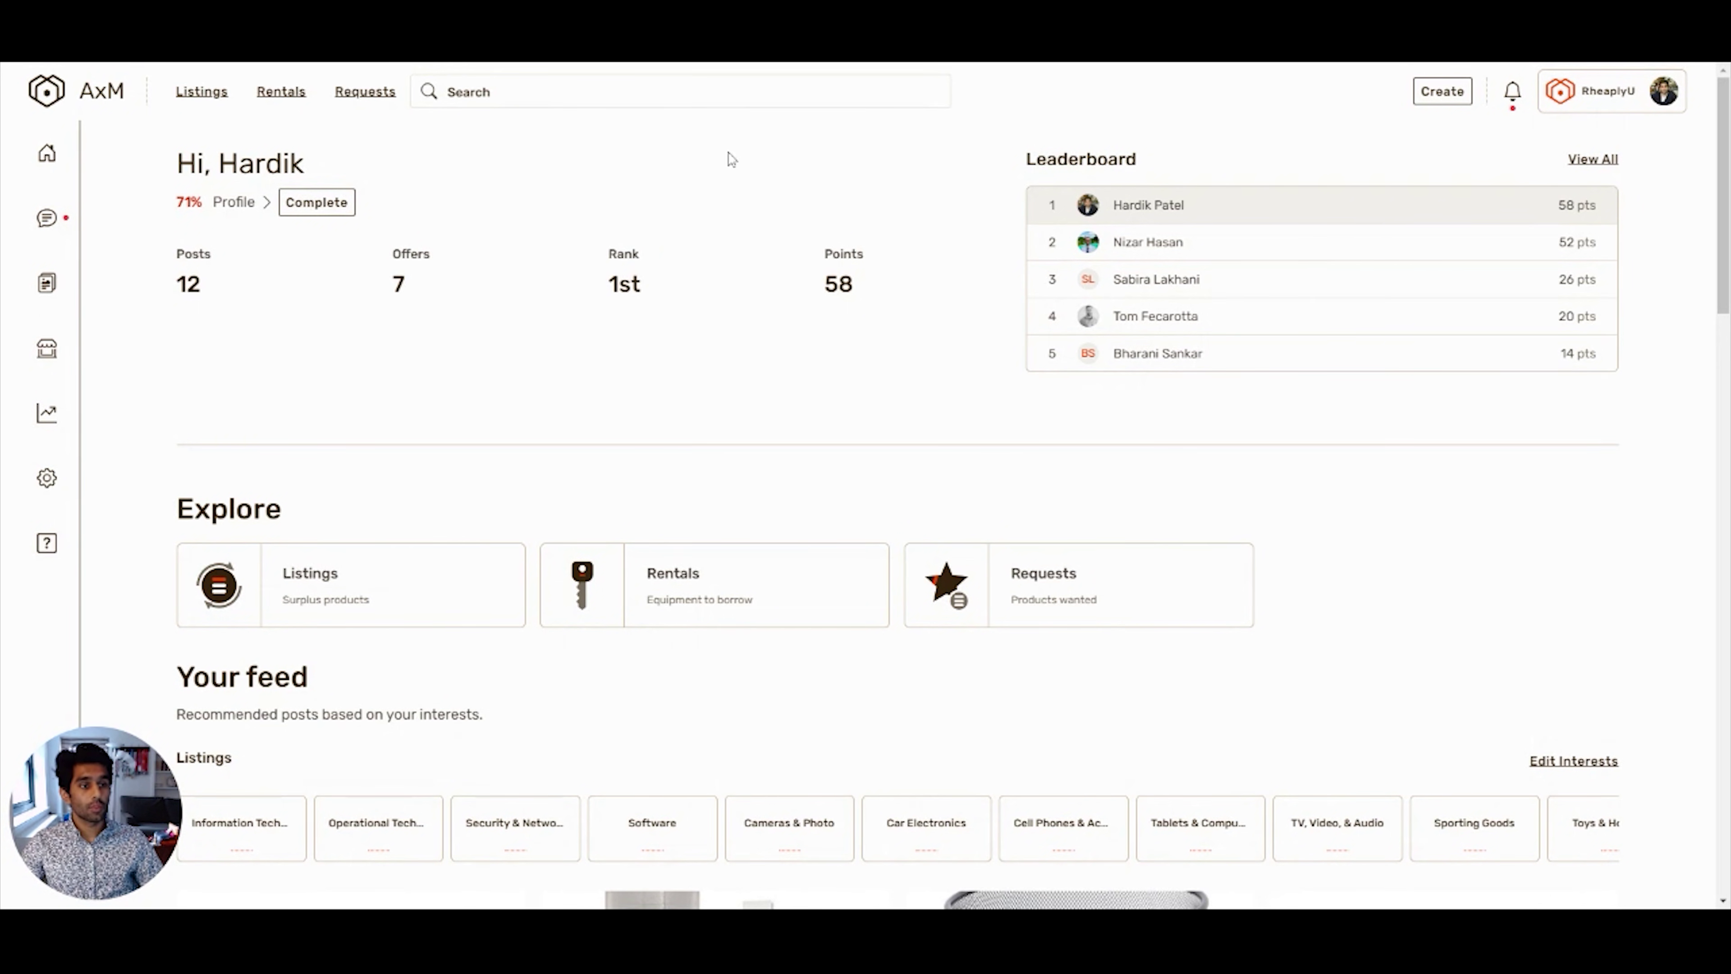
# - Open the message inbox and view the conversation for the accepted USB Type C Charging Cables offer
pyautogui.click(49, 221)
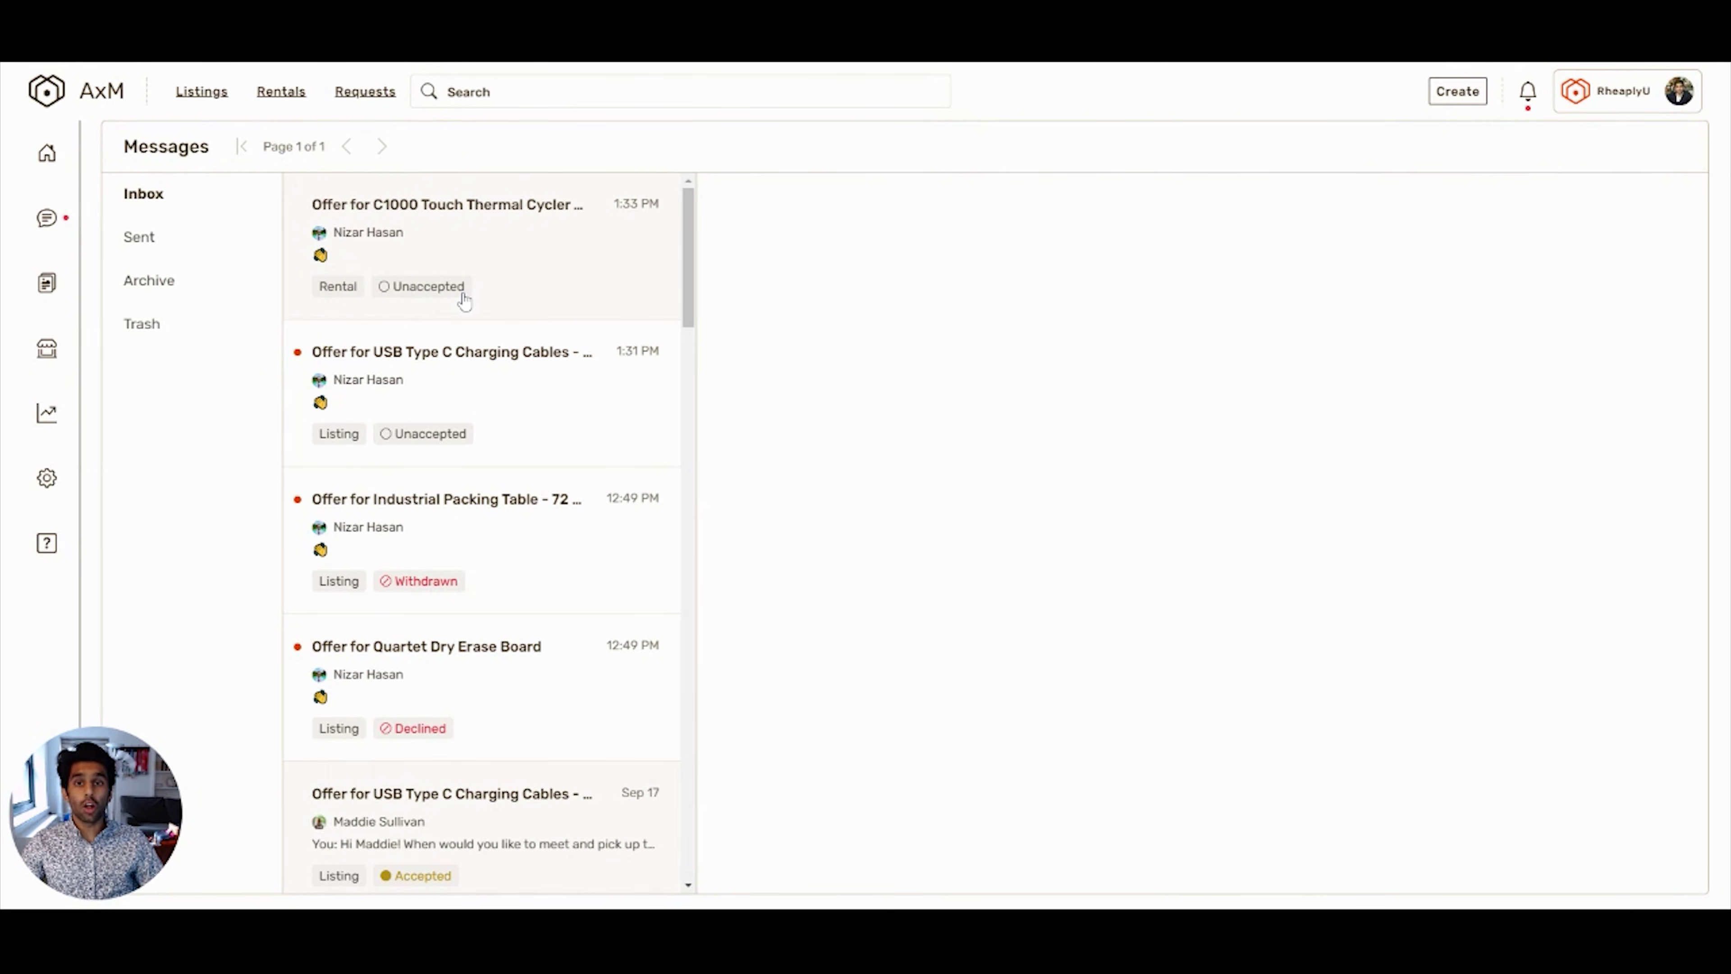
pyautogui.scroll(-6, 465, 299)
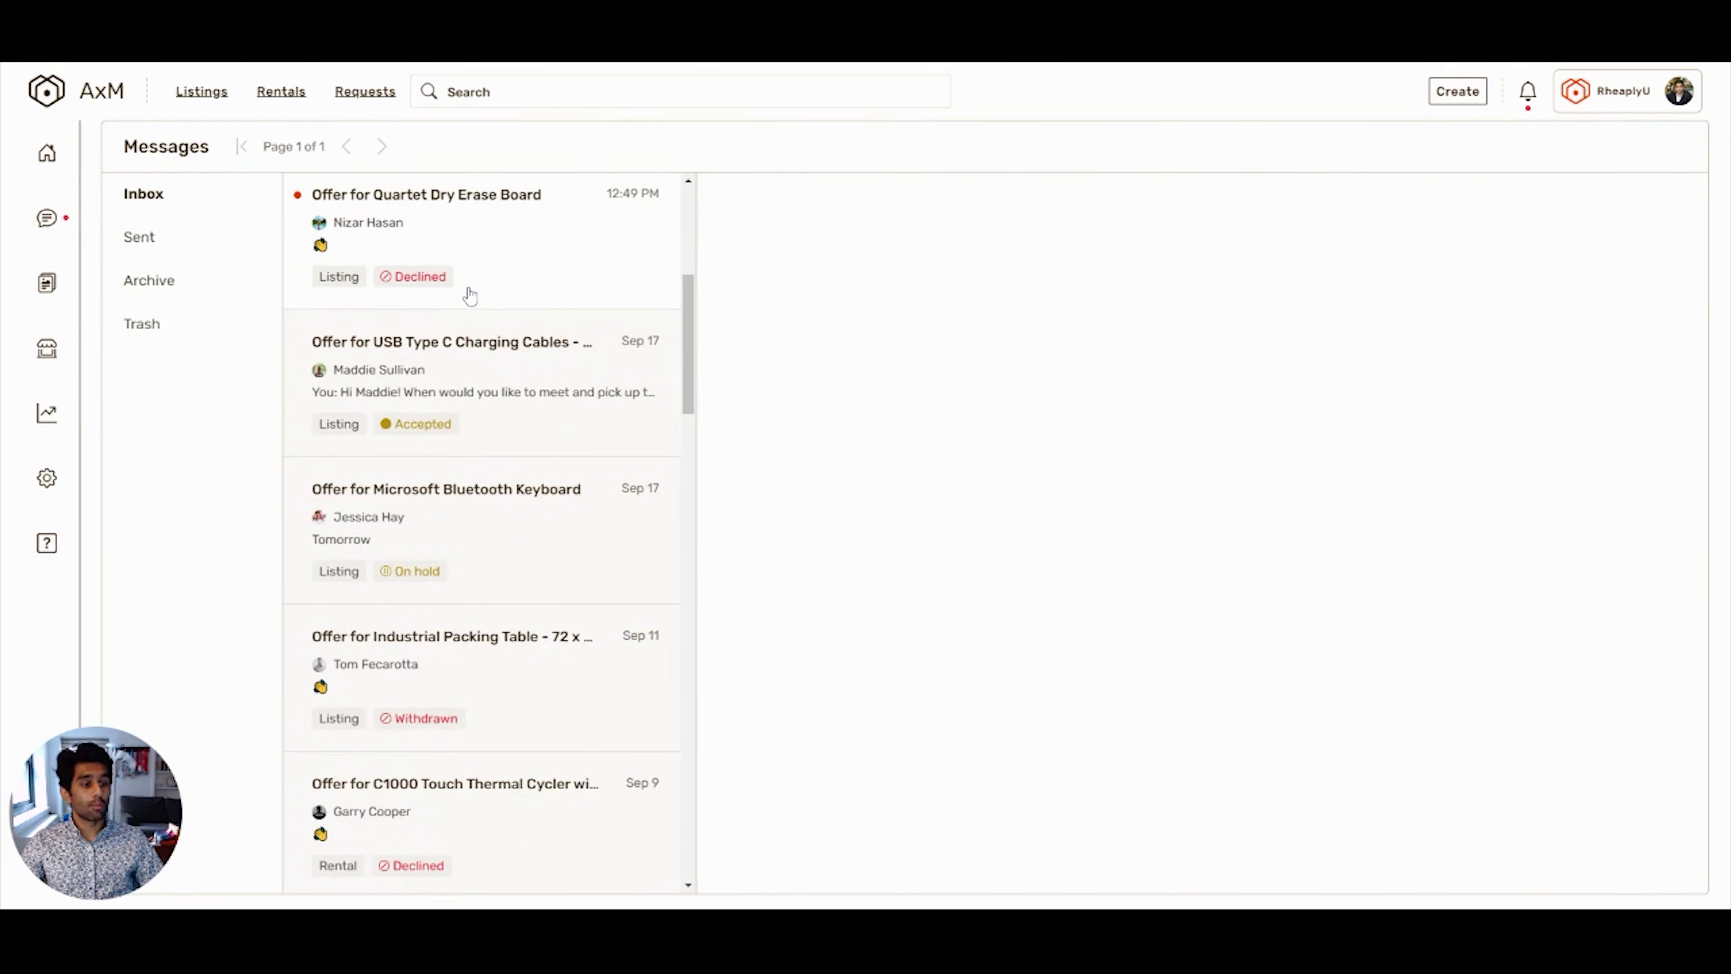
pyautogui.click(526, 440)
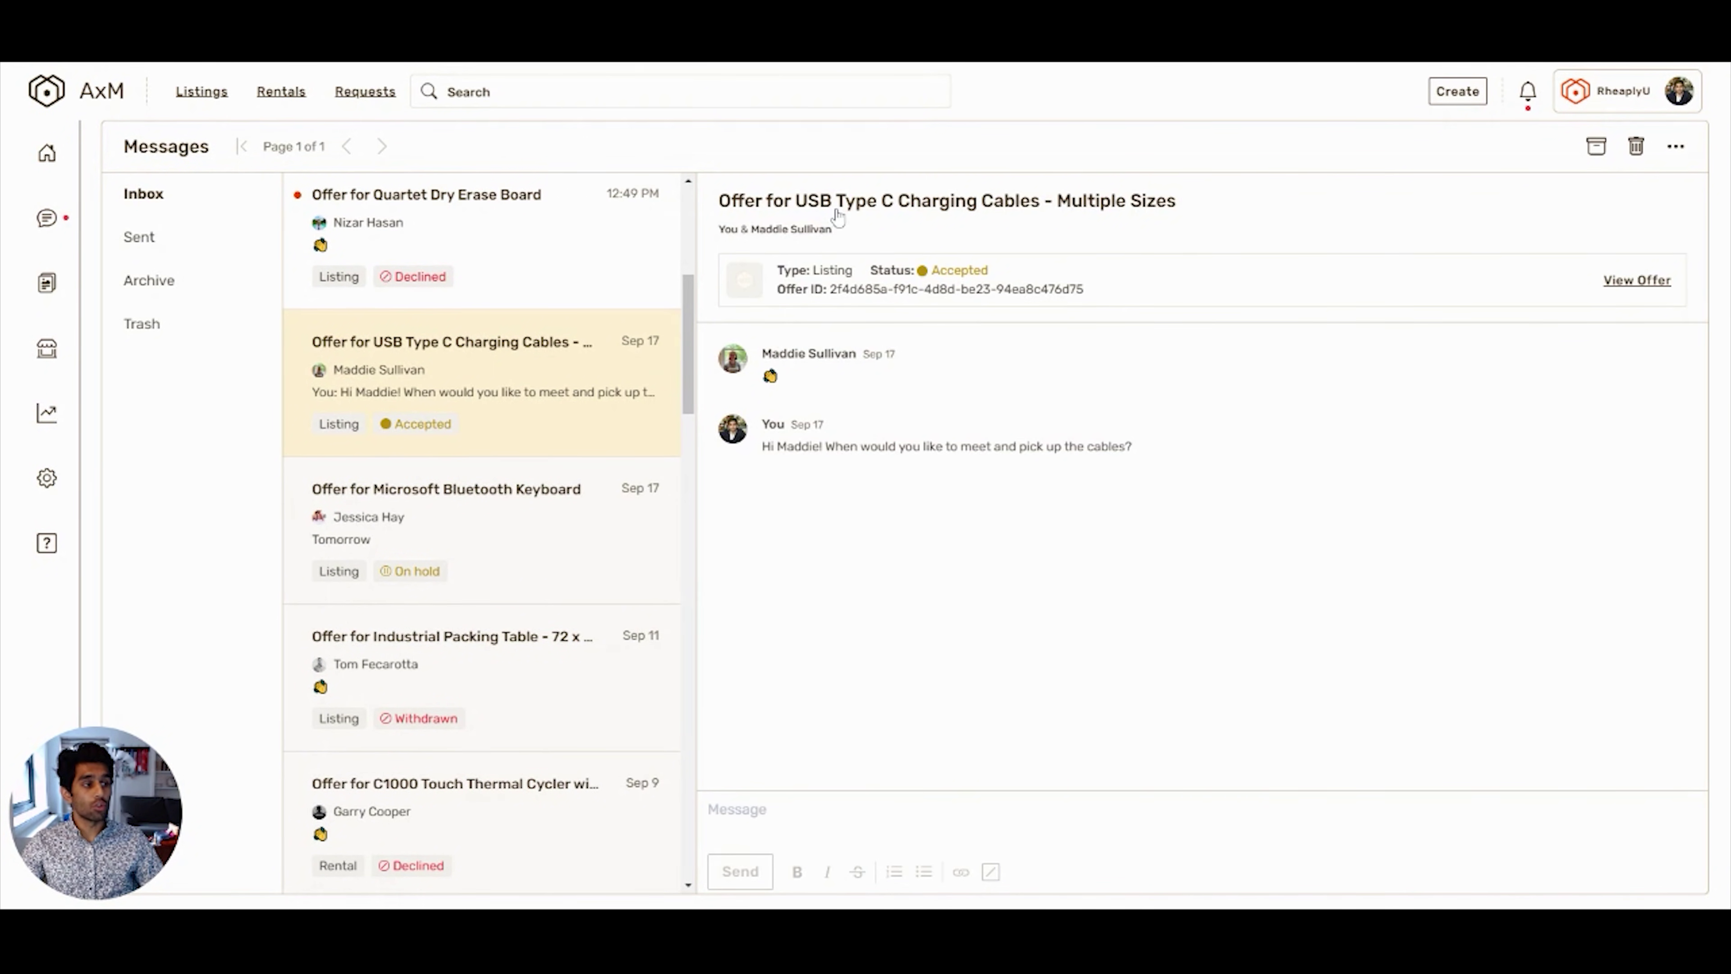
# - Greet the other party by first name and send "Just checking on the status of this offer. When would be a good time to meet?"
pyautogui.click(845, 811)
pyautogui.write('H')
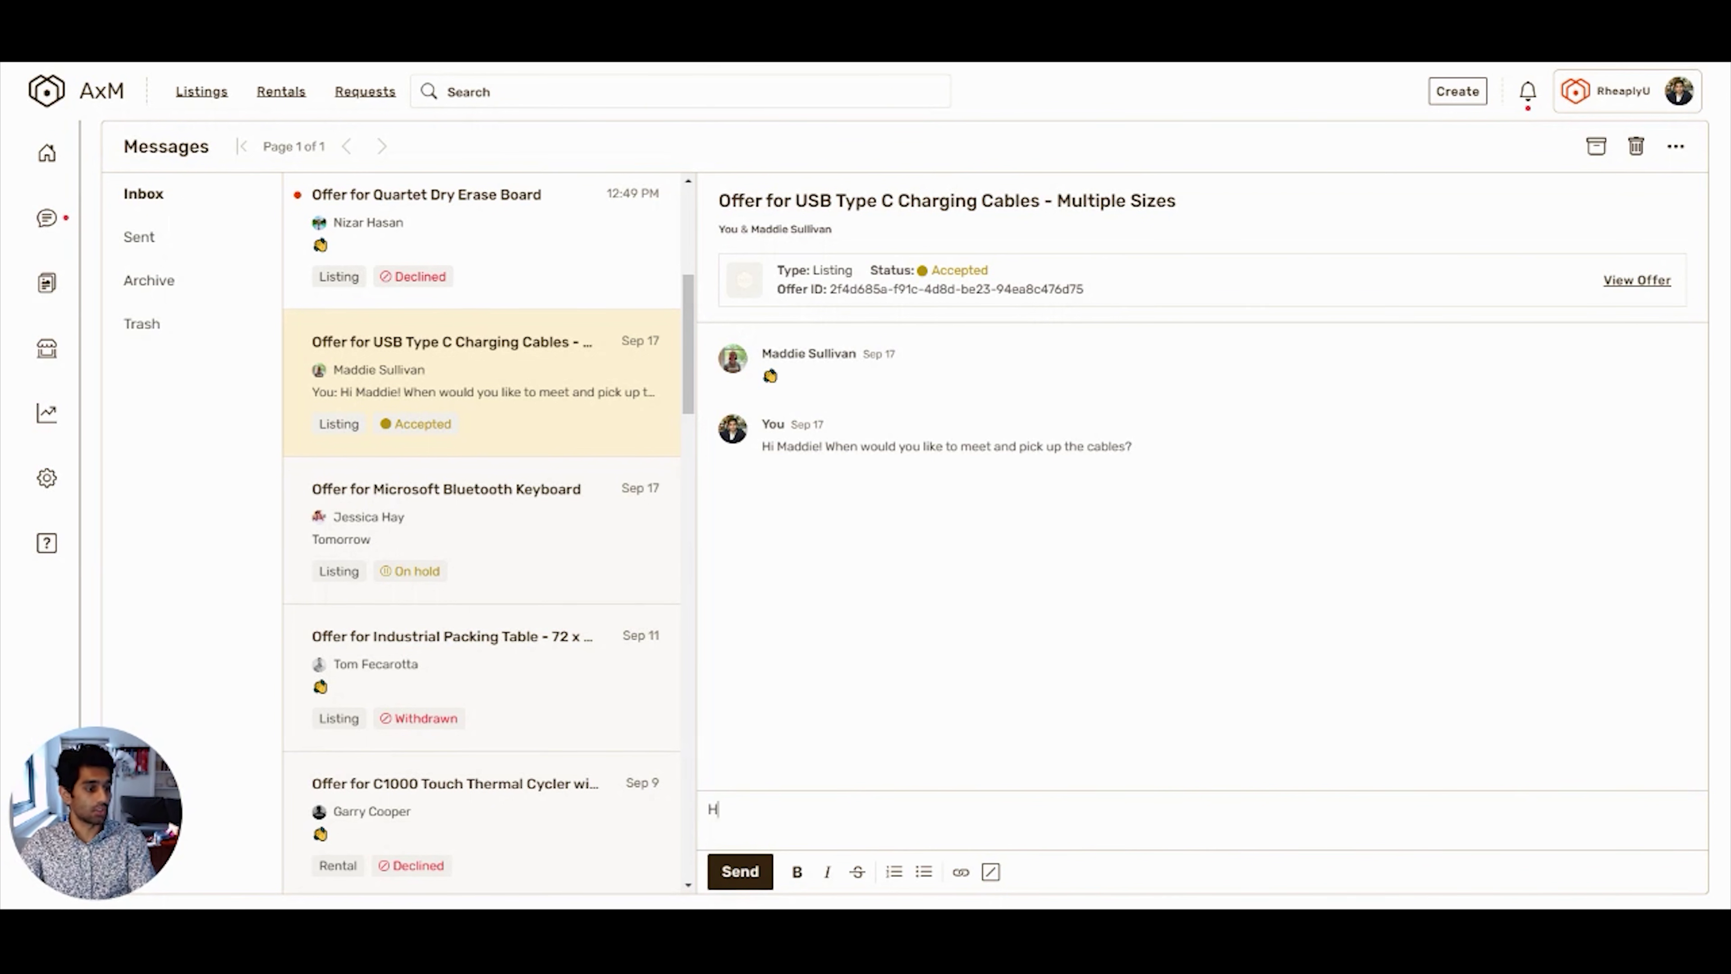
pyautogui.write('i Maddie! J')
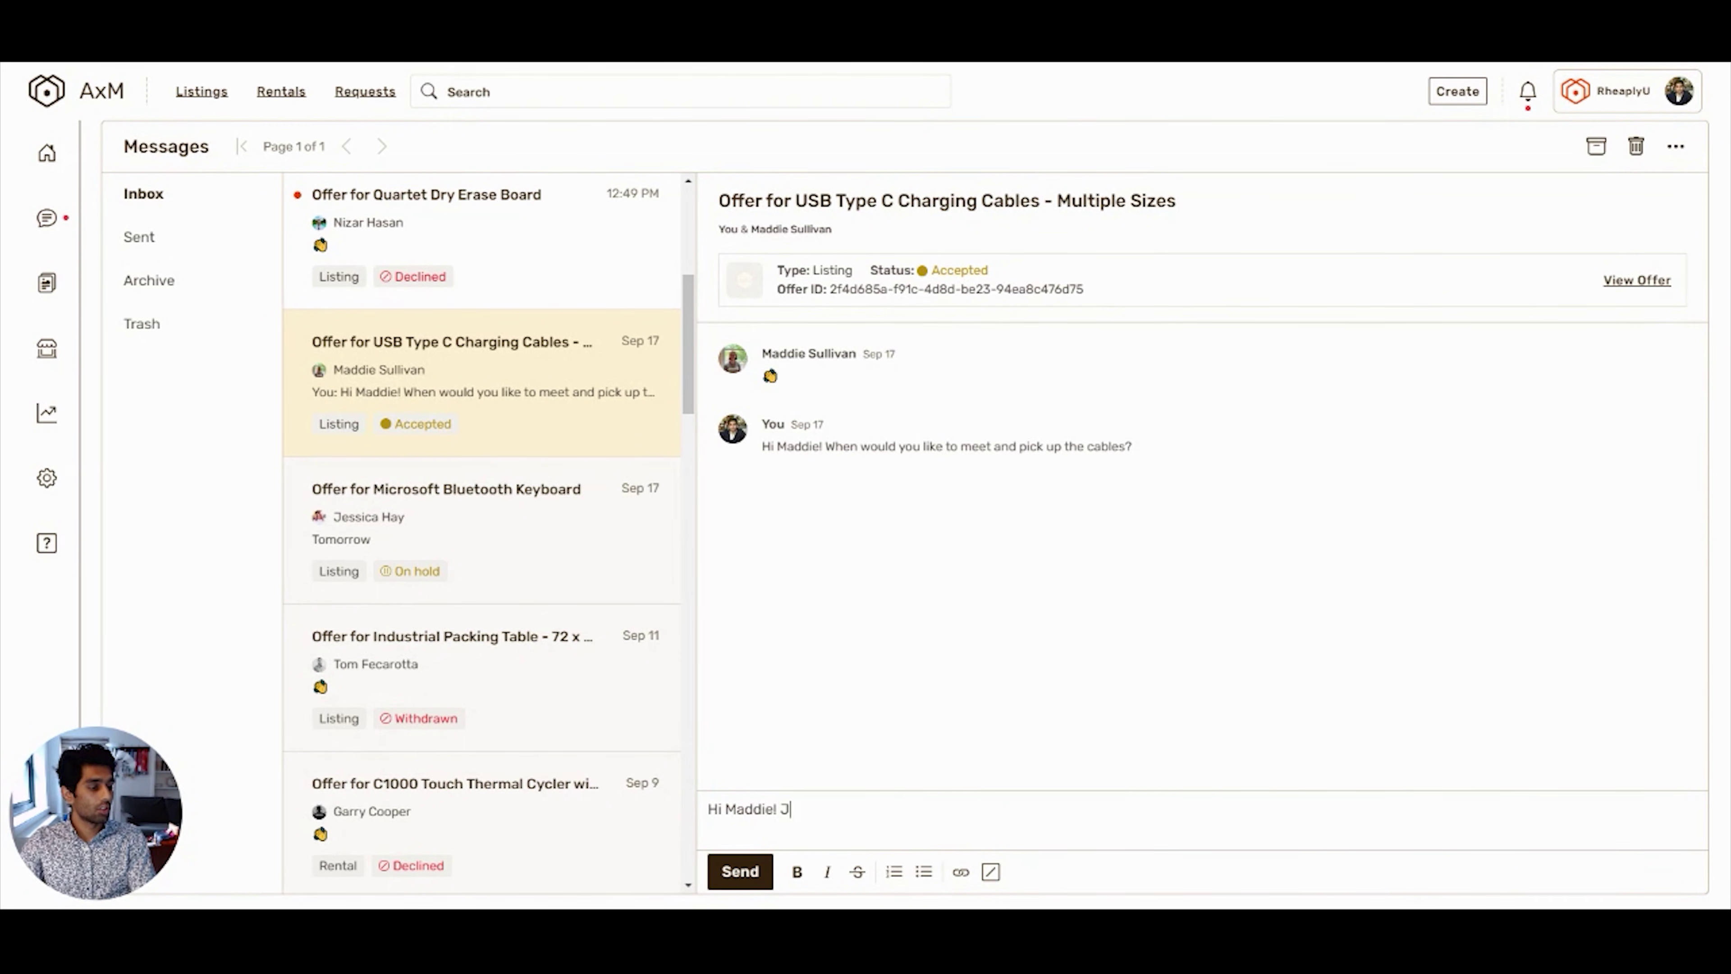
pyautogui.write('ust checking on the status of this f')
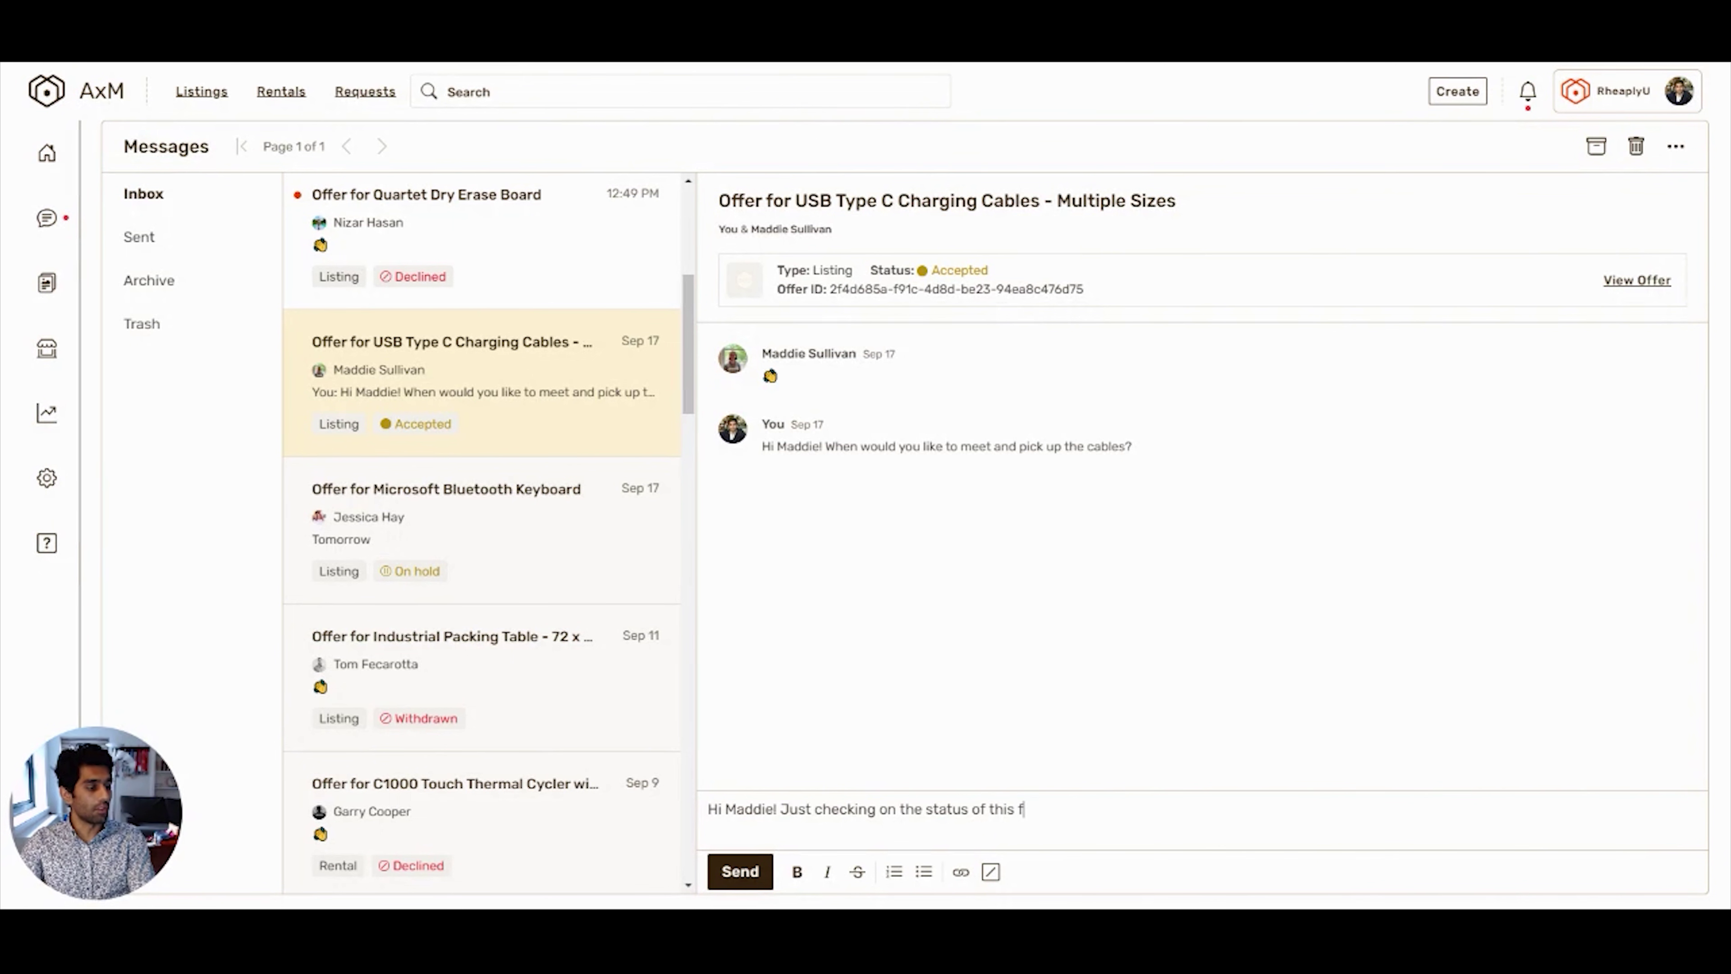
pyautogui.press('BackSpace')
pyautogui.write('offer. When would ')
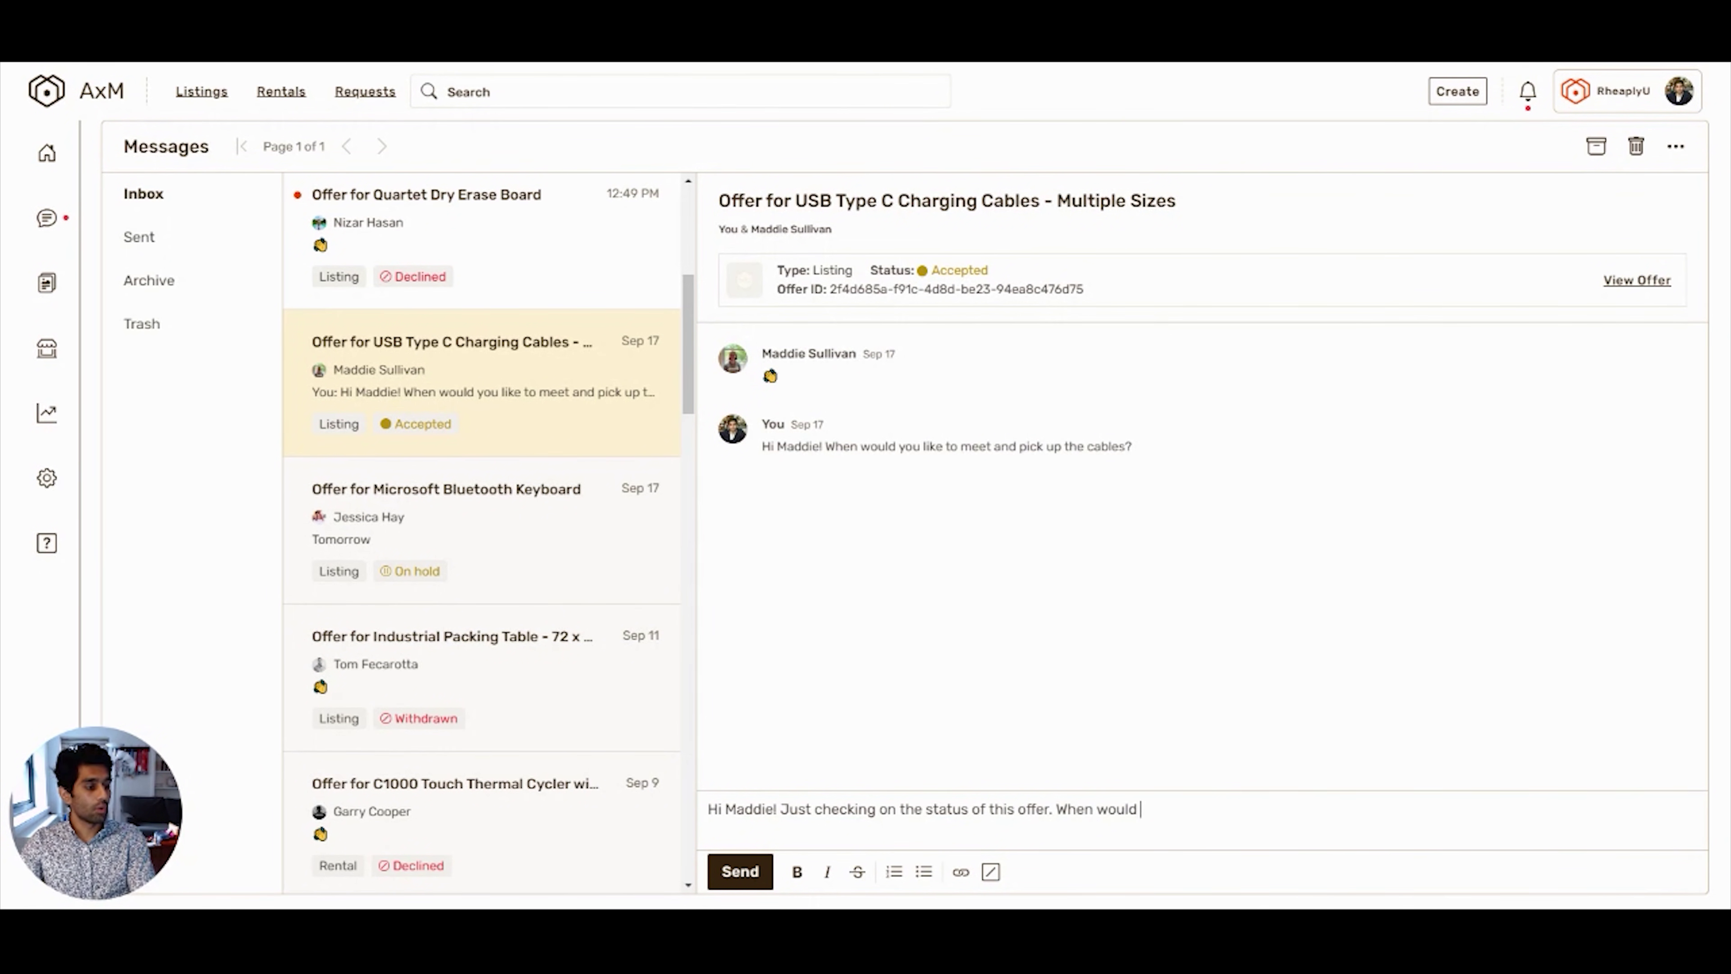
pyautogui.write('be a good time to meet?')
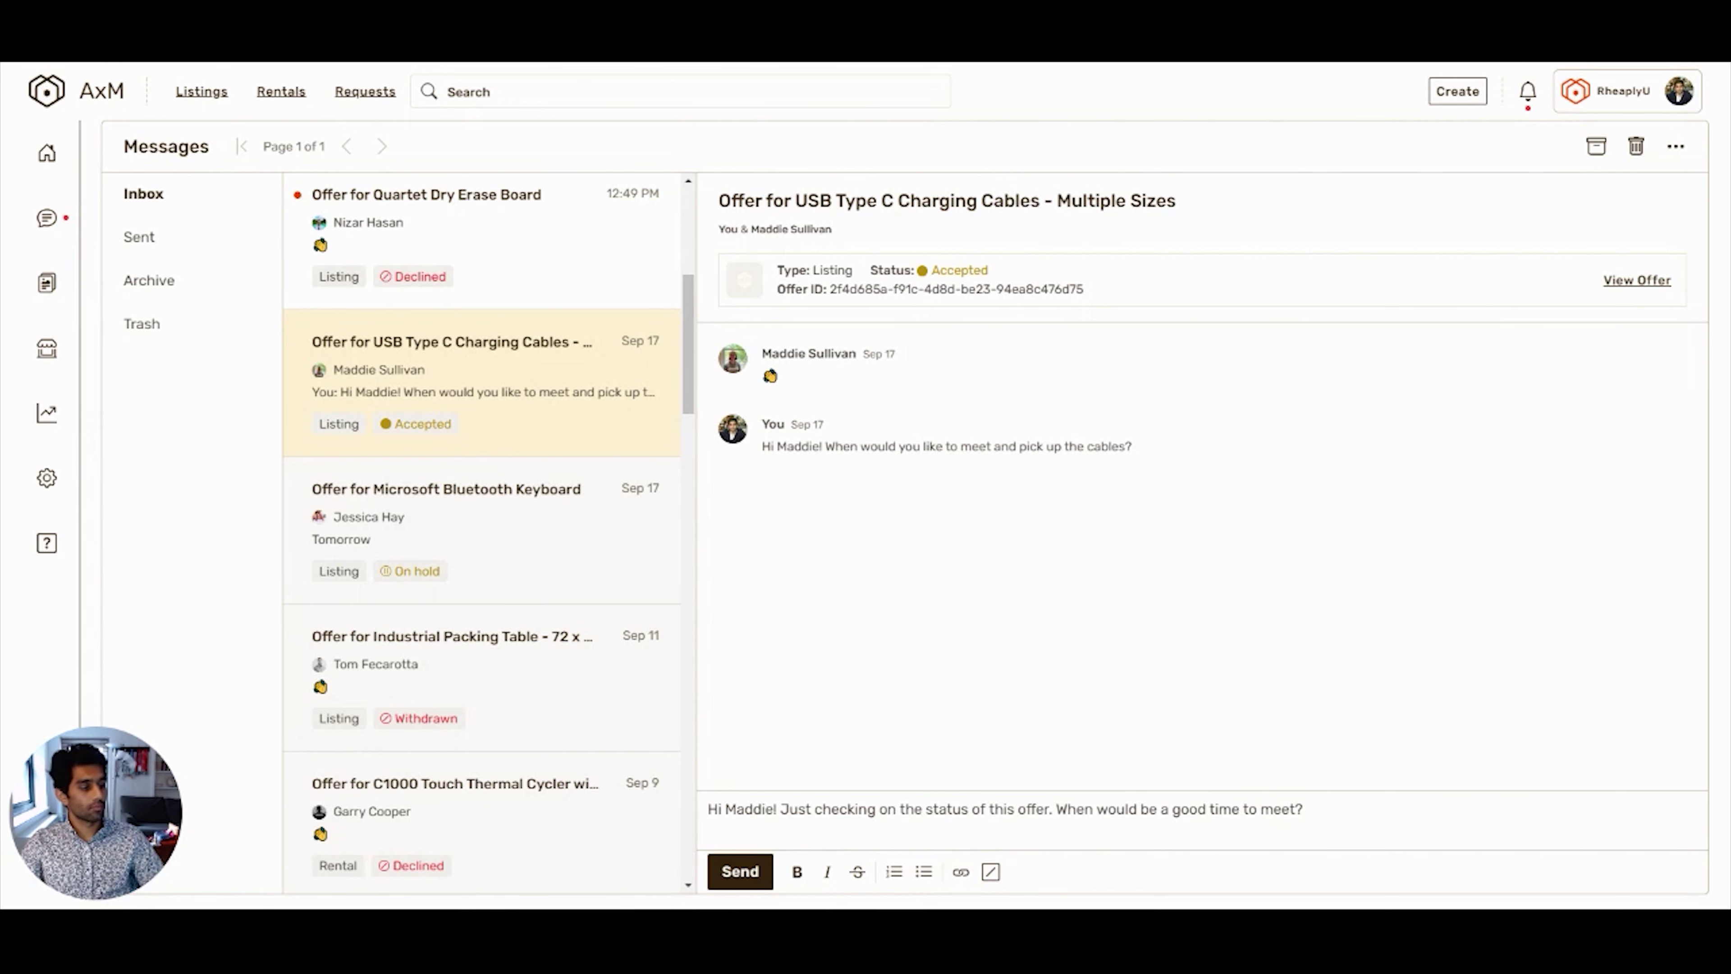
pyautogui.click(747, 885)
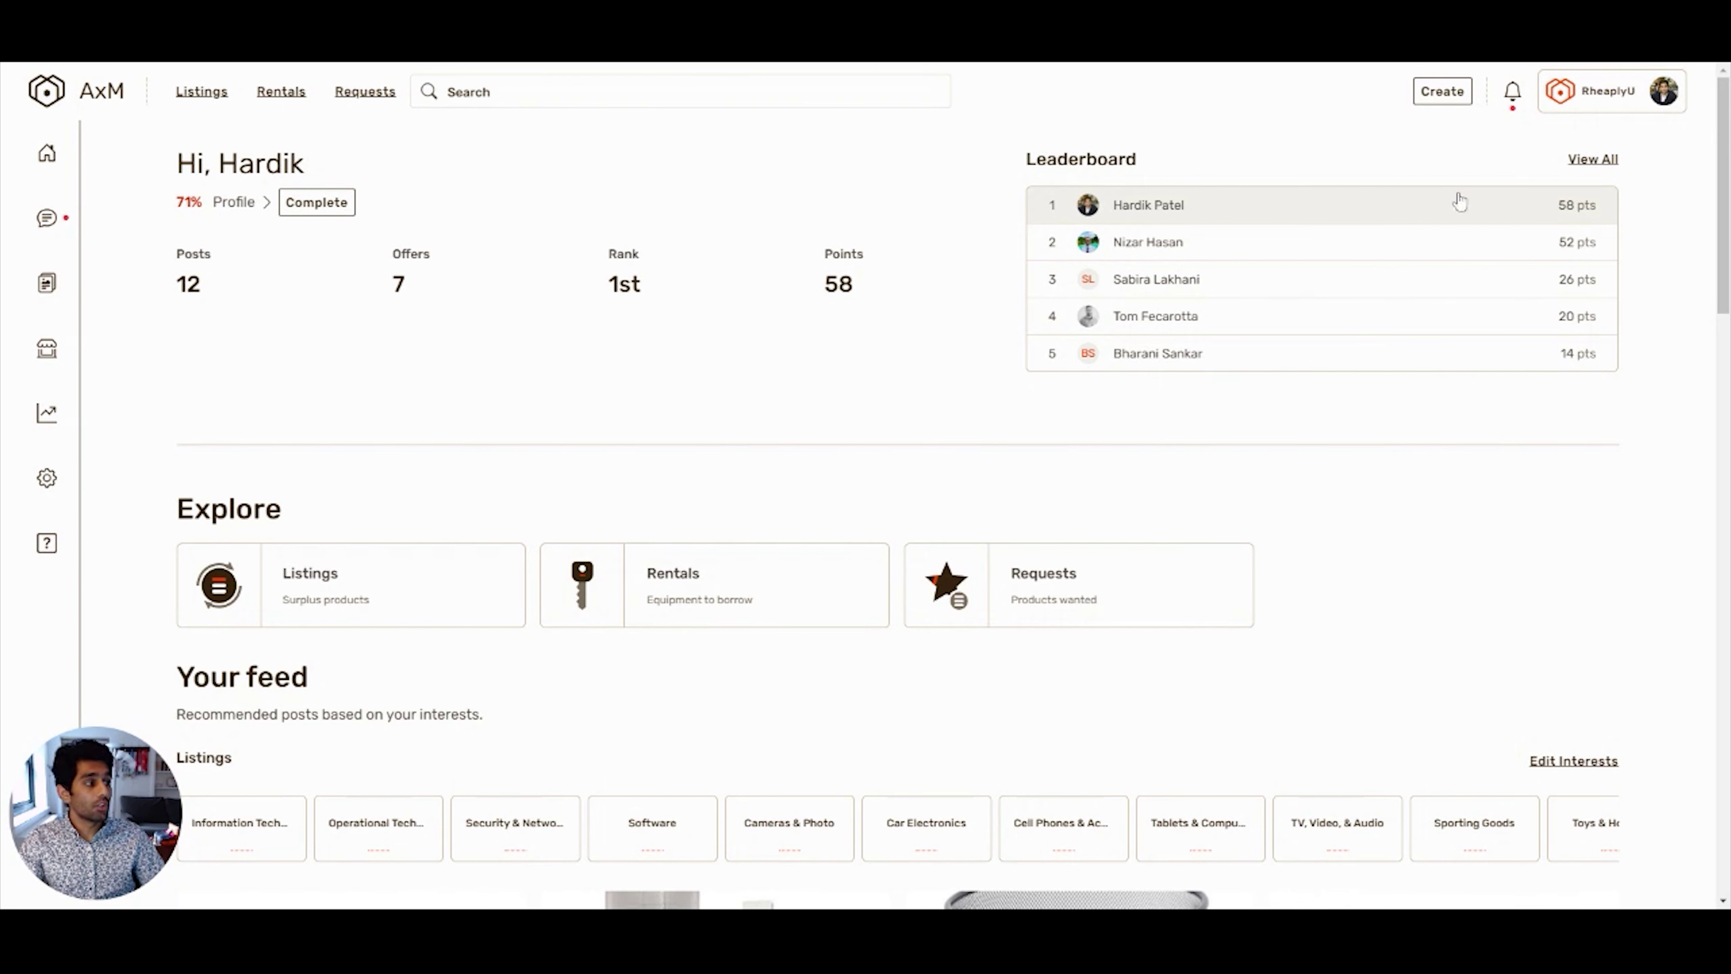
# - Open the account options and go to Settings
pyautogui.click(1664, 96)
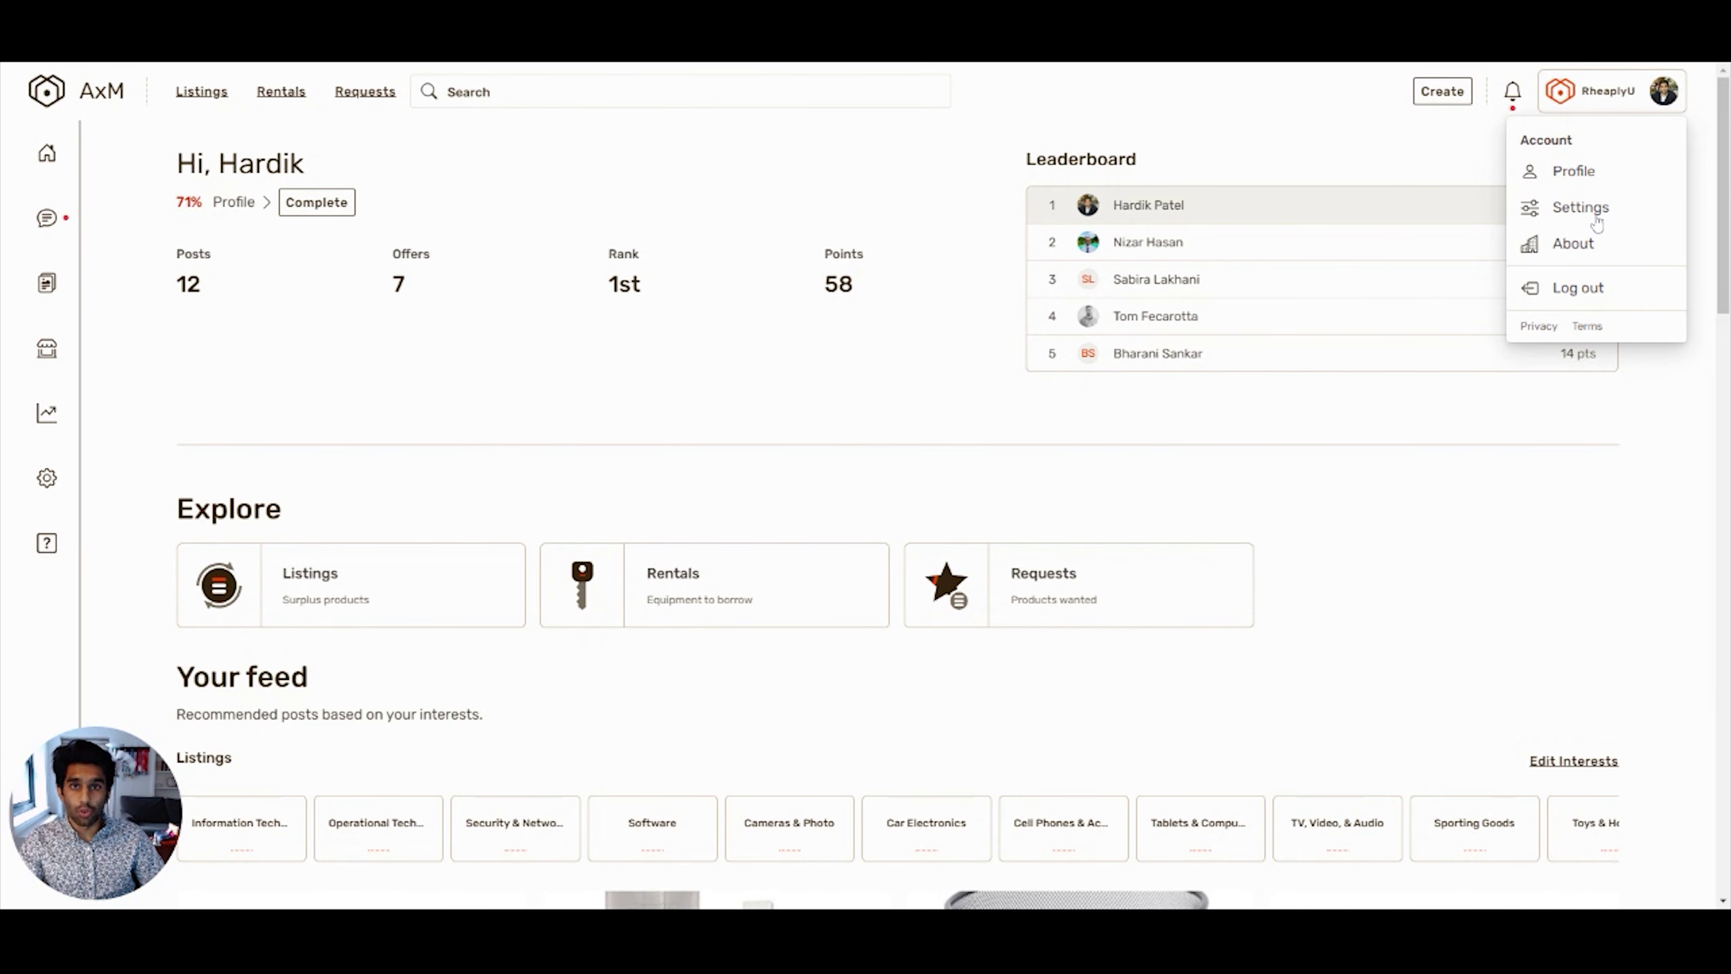
pyautogui.click(1580, 208)
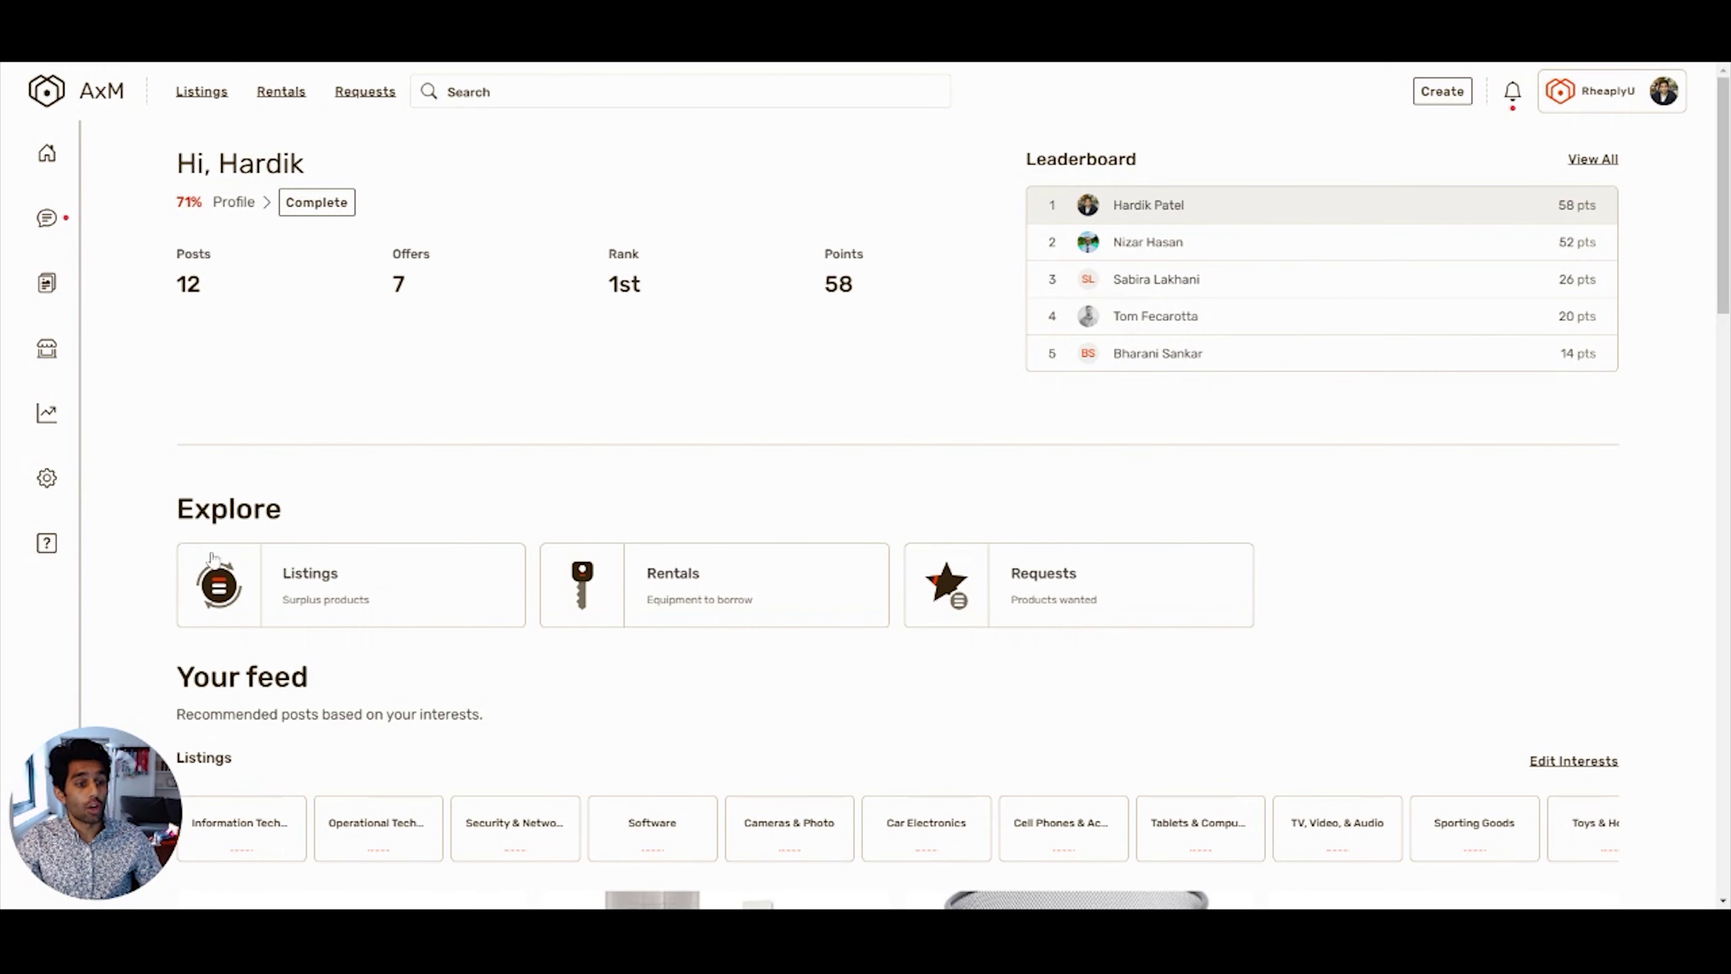
# - Open the reports and review items and transactions, value, weight and top categories
pyautogui.click(48, 417)
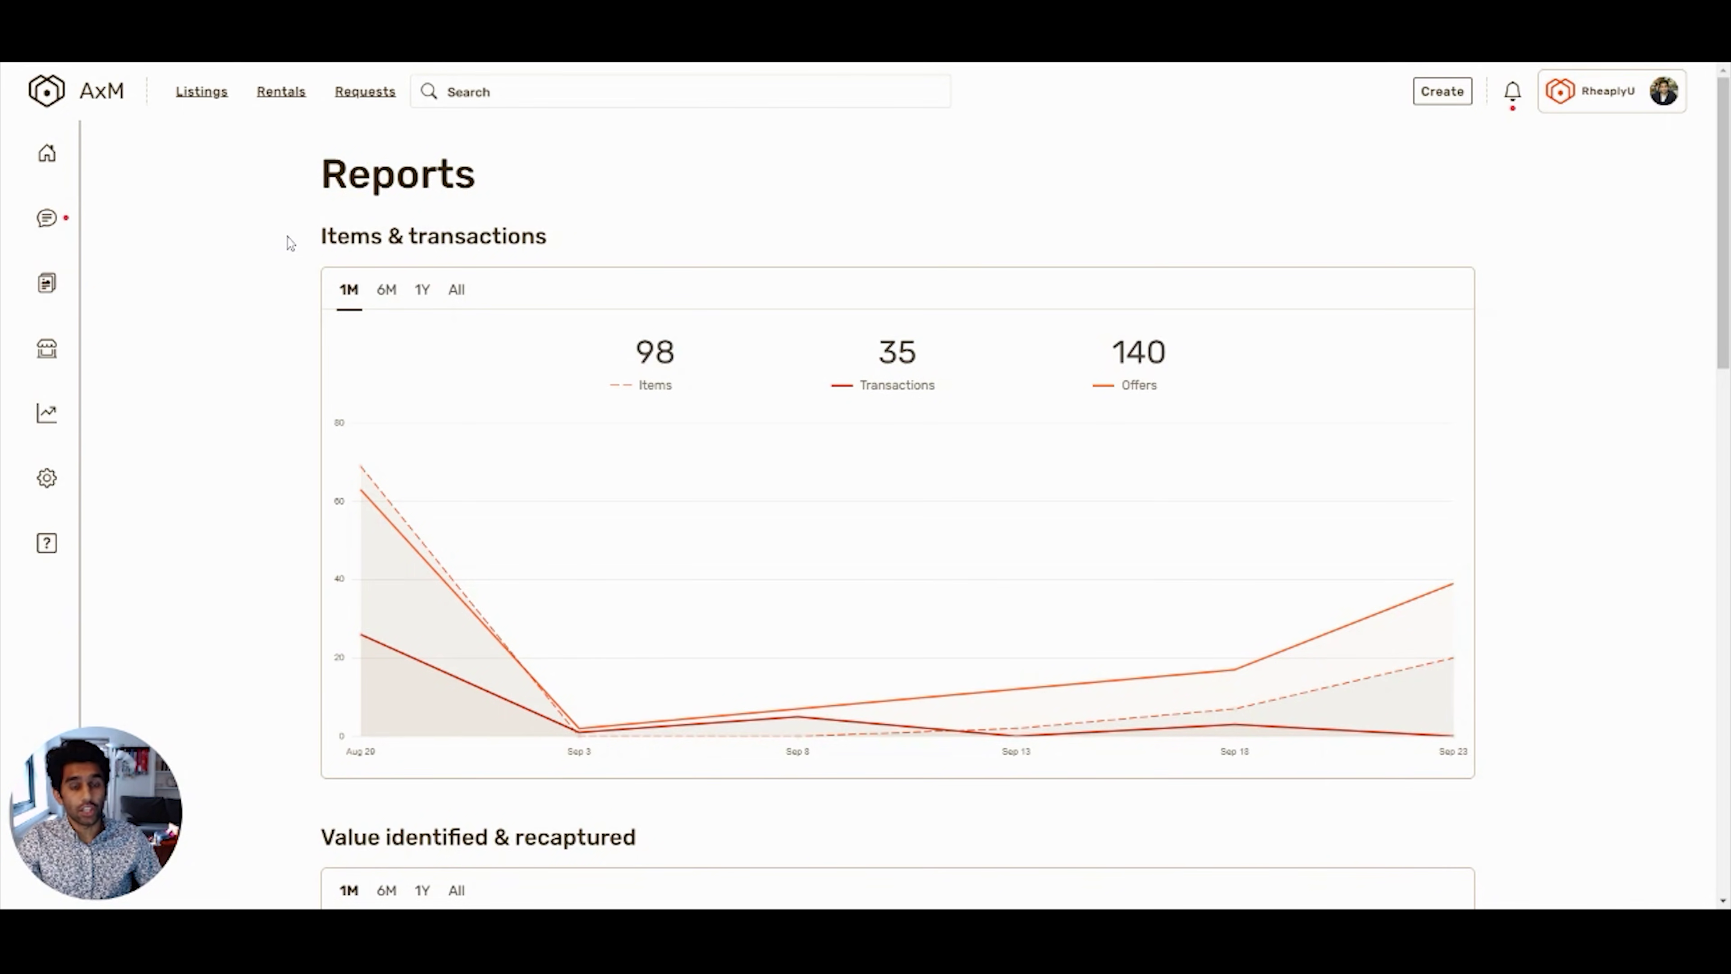
pyautogui.scroll(-7, 290, 243)
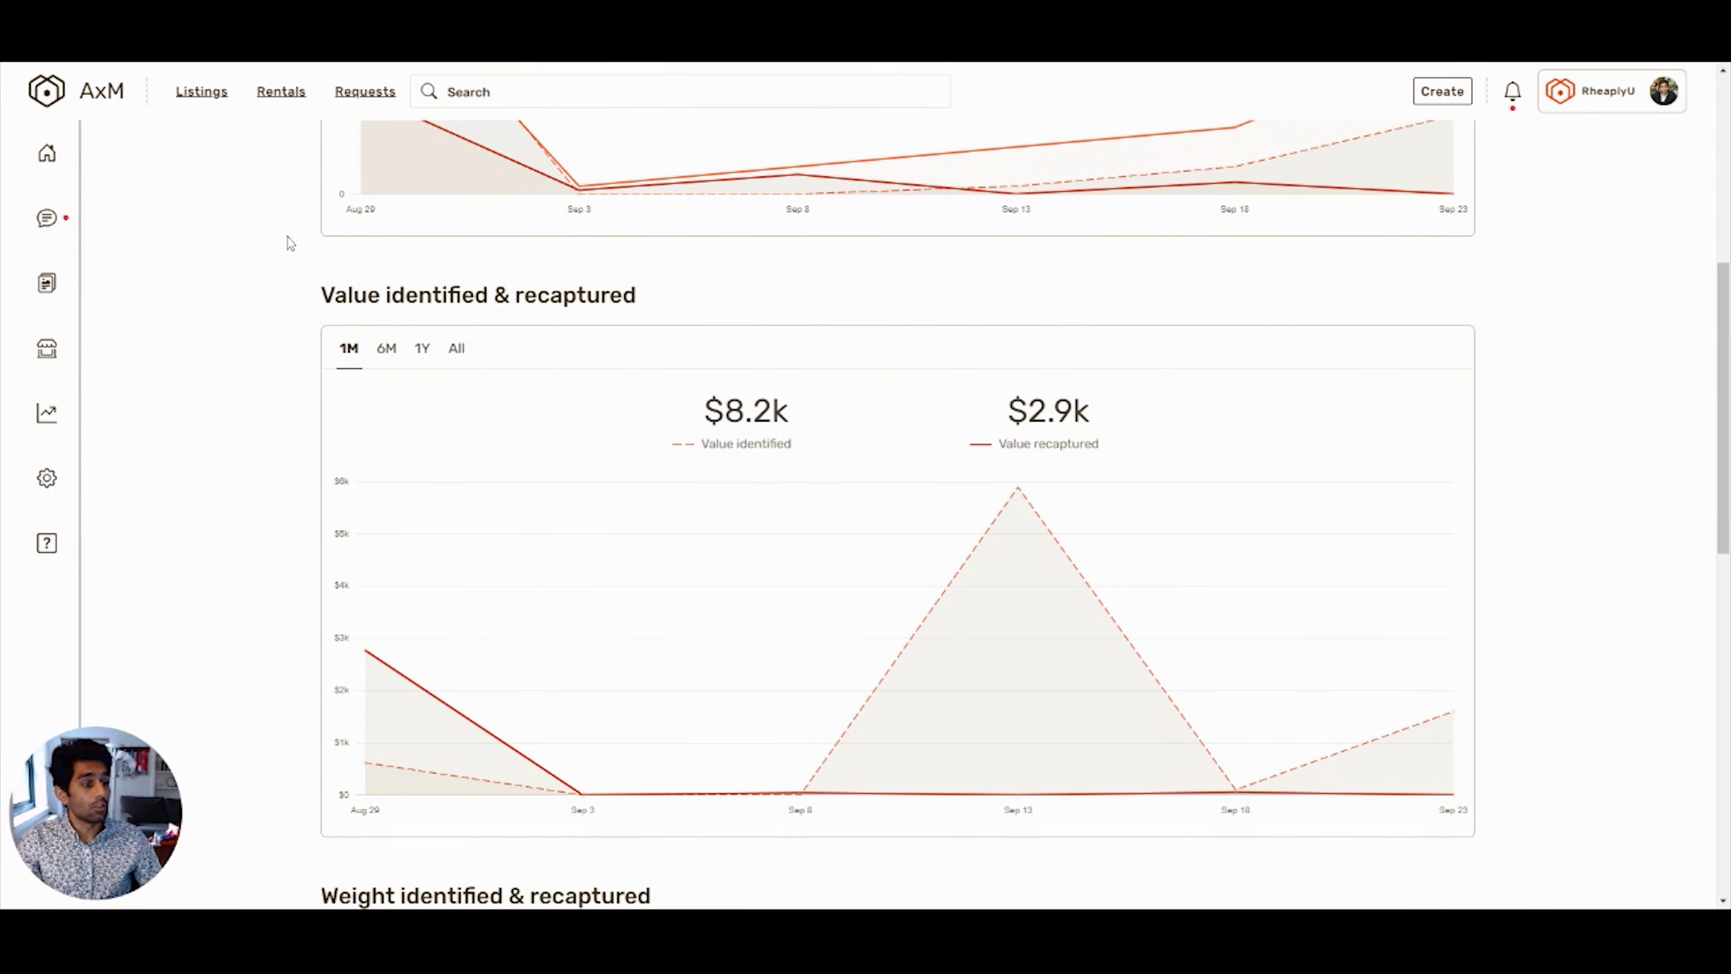
pyautogui.scroll(-2, 289, 242)
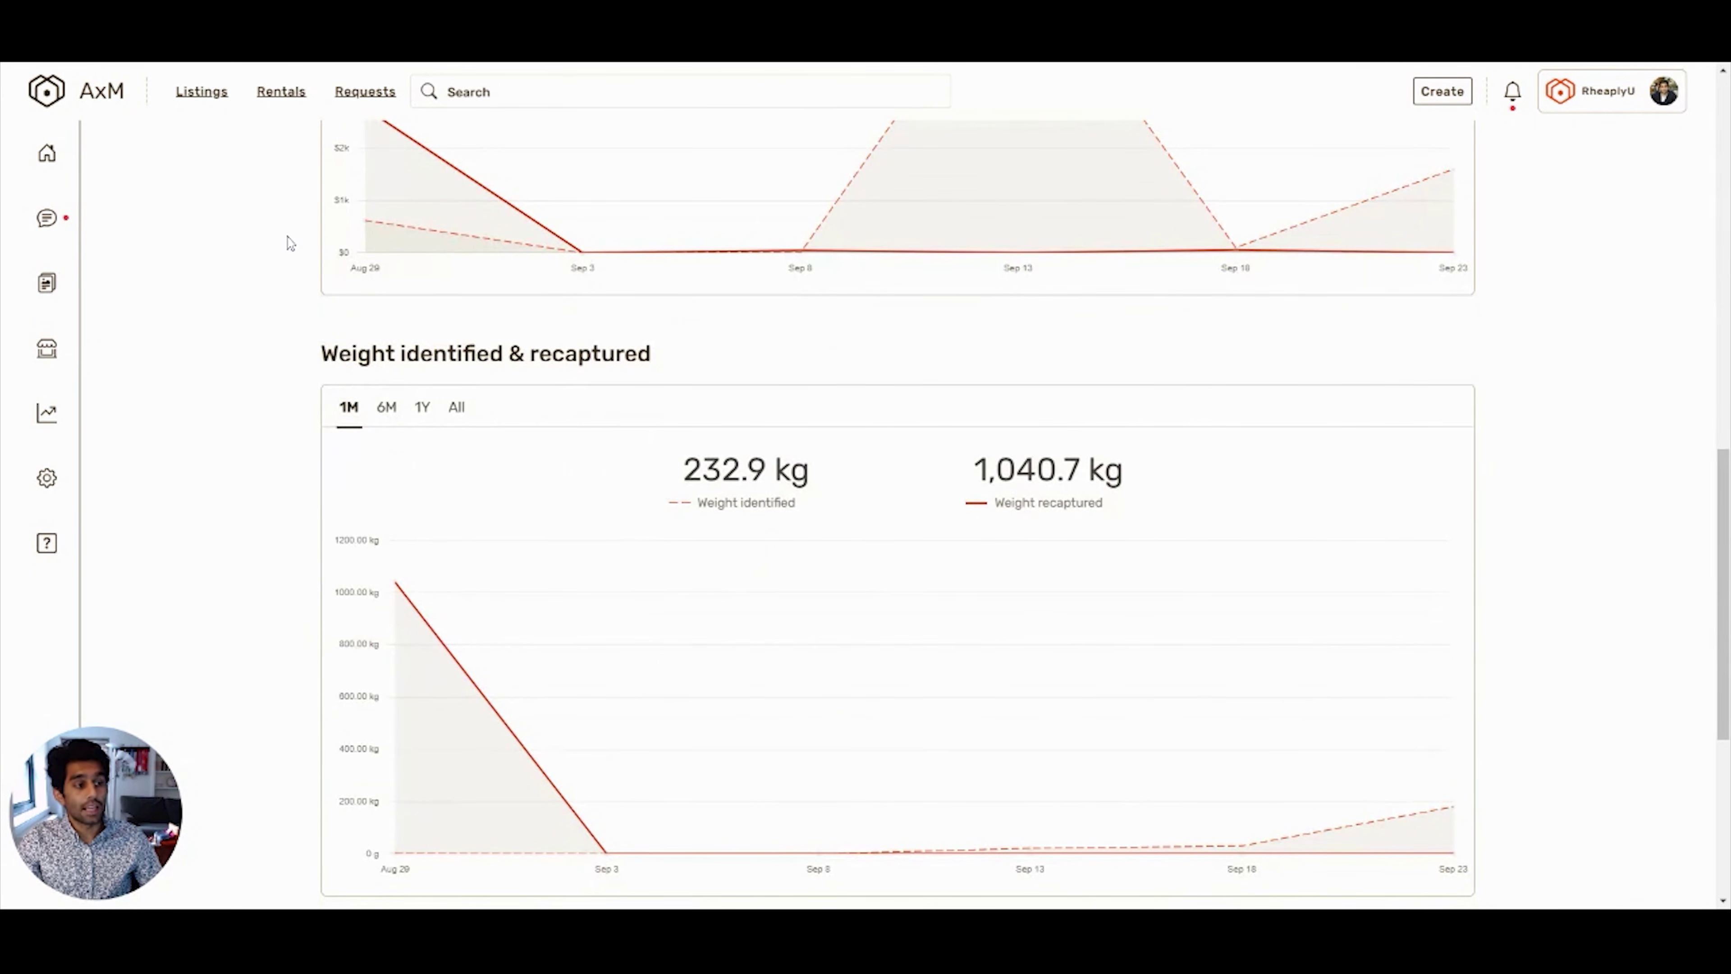
pyautogui.scroll(-6, 289, 242)
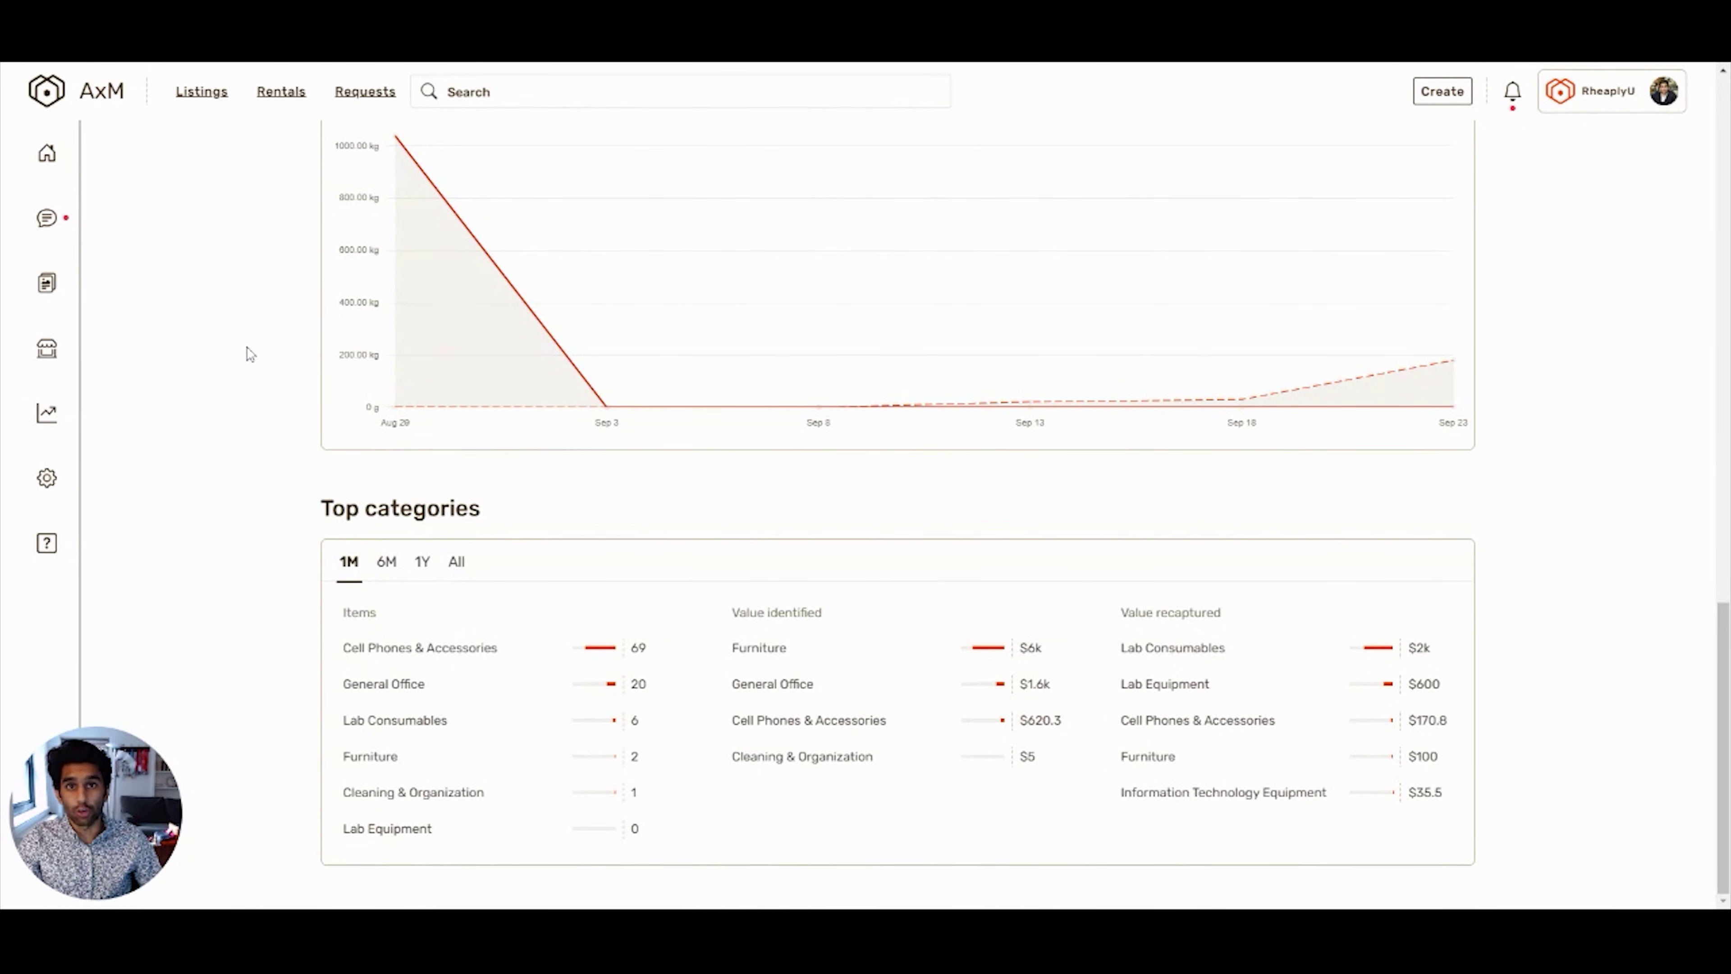
# - Go back through the reports, examining the one-month items and transactions, value and weight charts in turn
pyautogui.scroll(20, 238, 401)
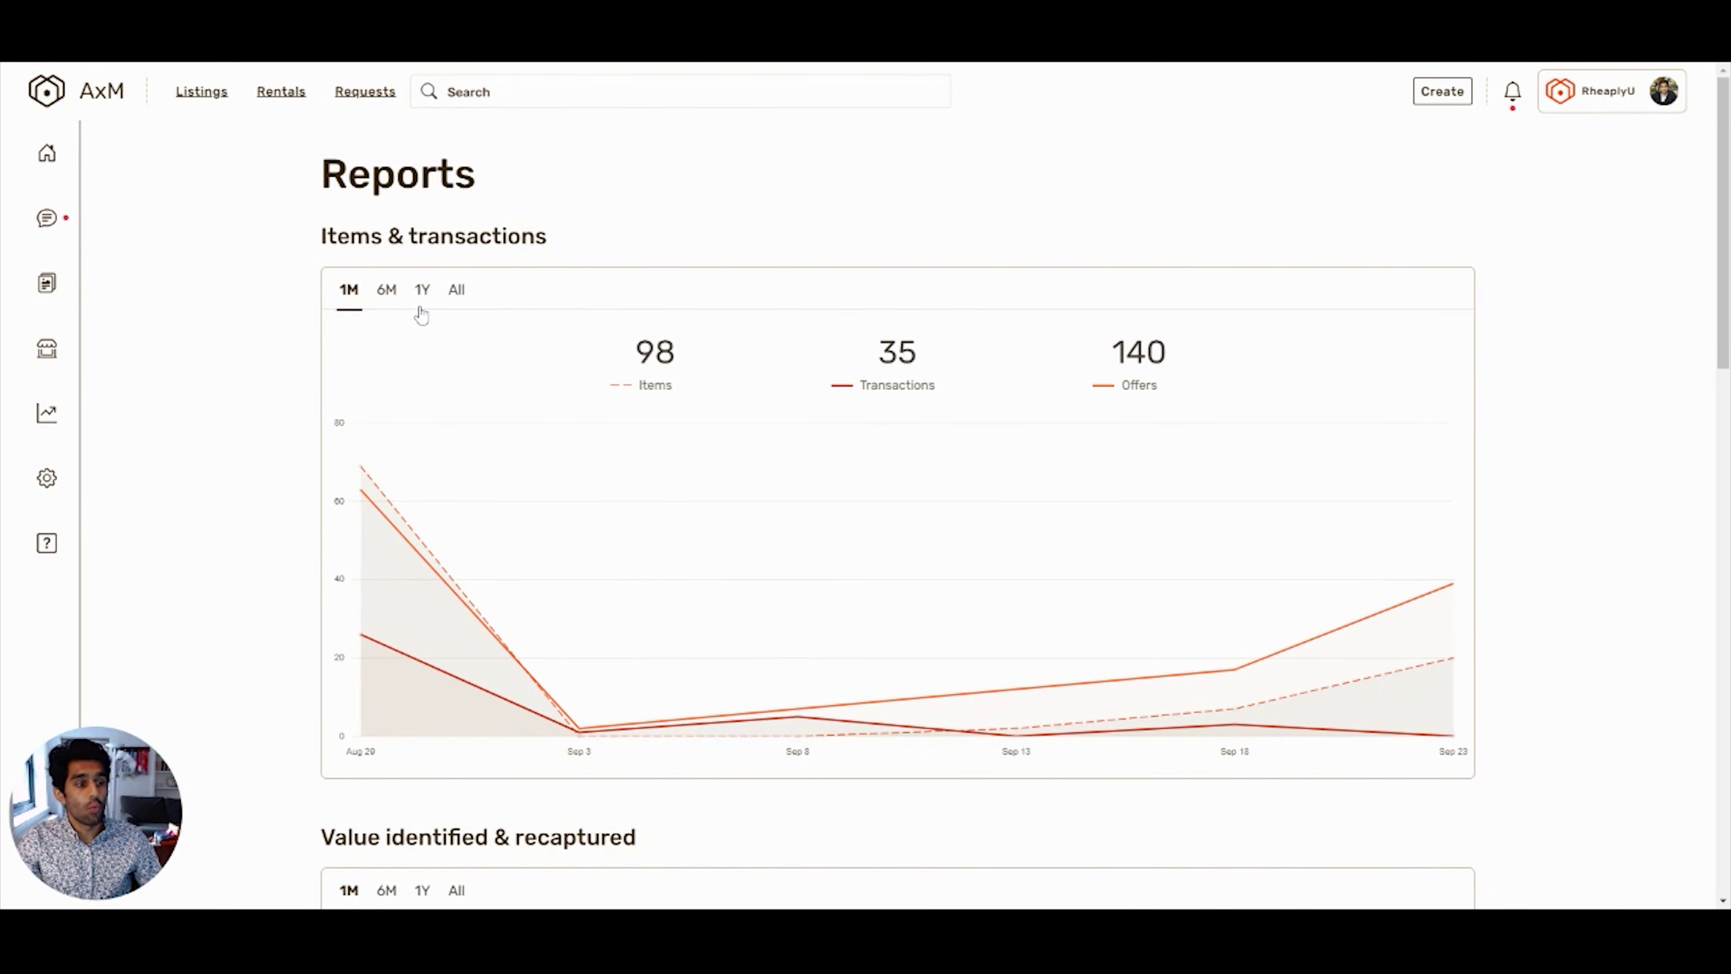
pyautogui.scroll(-8, 201, 280)
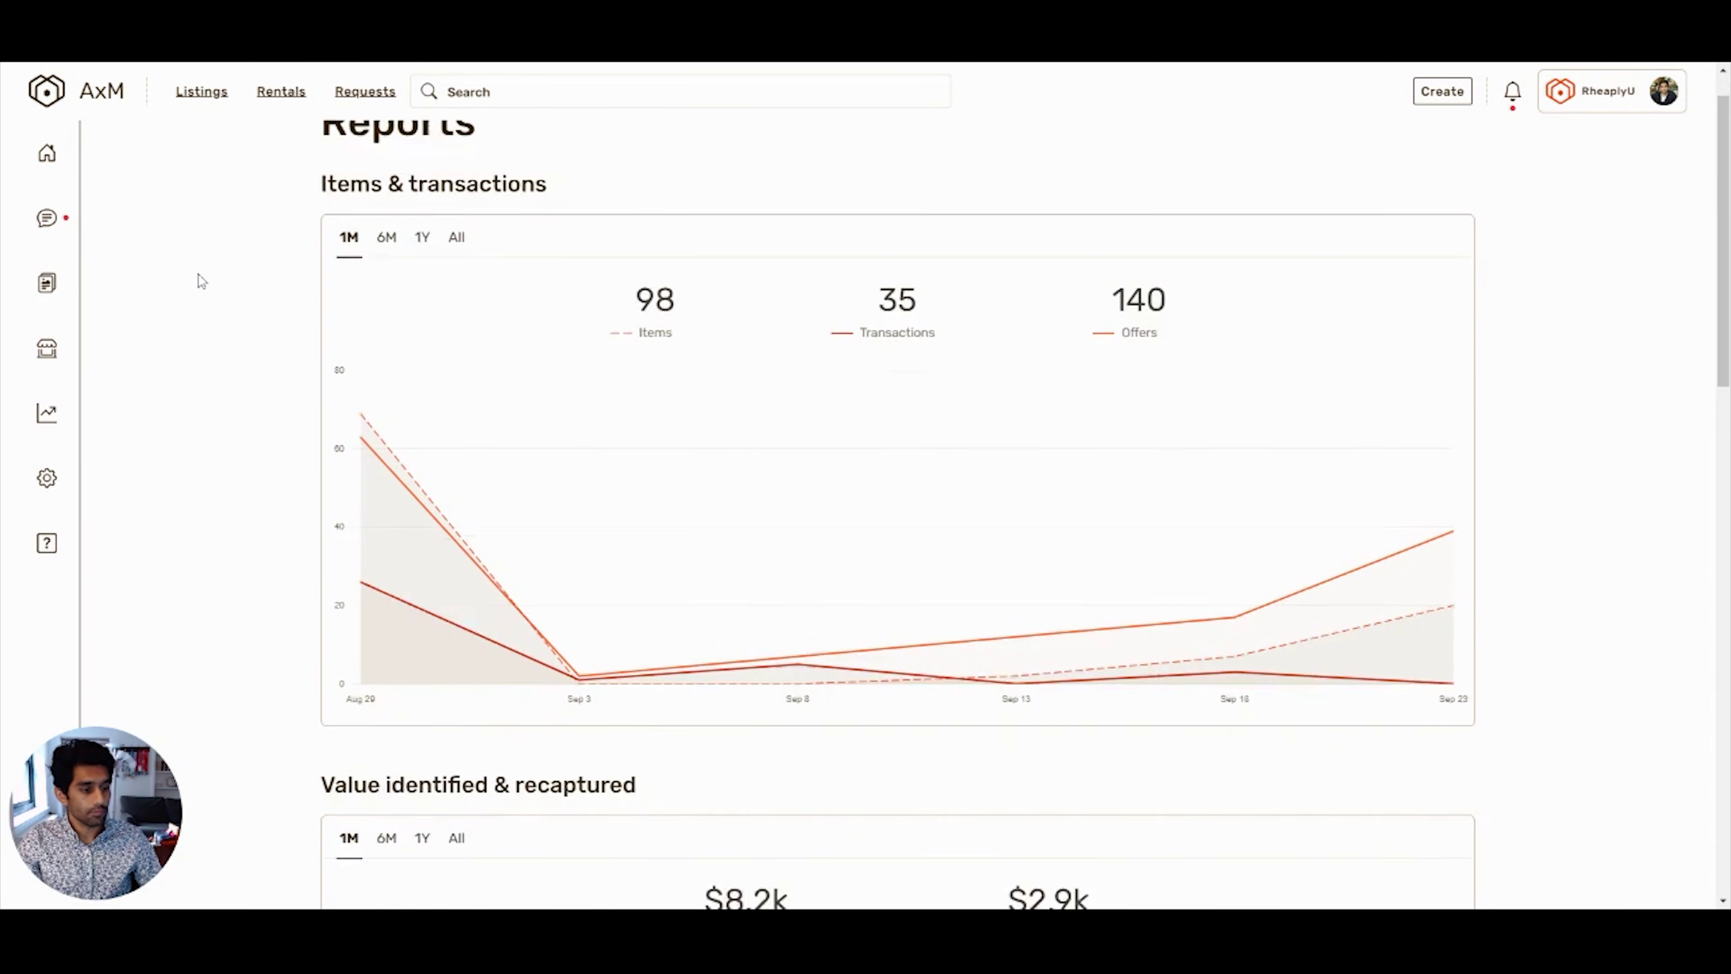
pyautogui.scroll(-1, 201, 280)
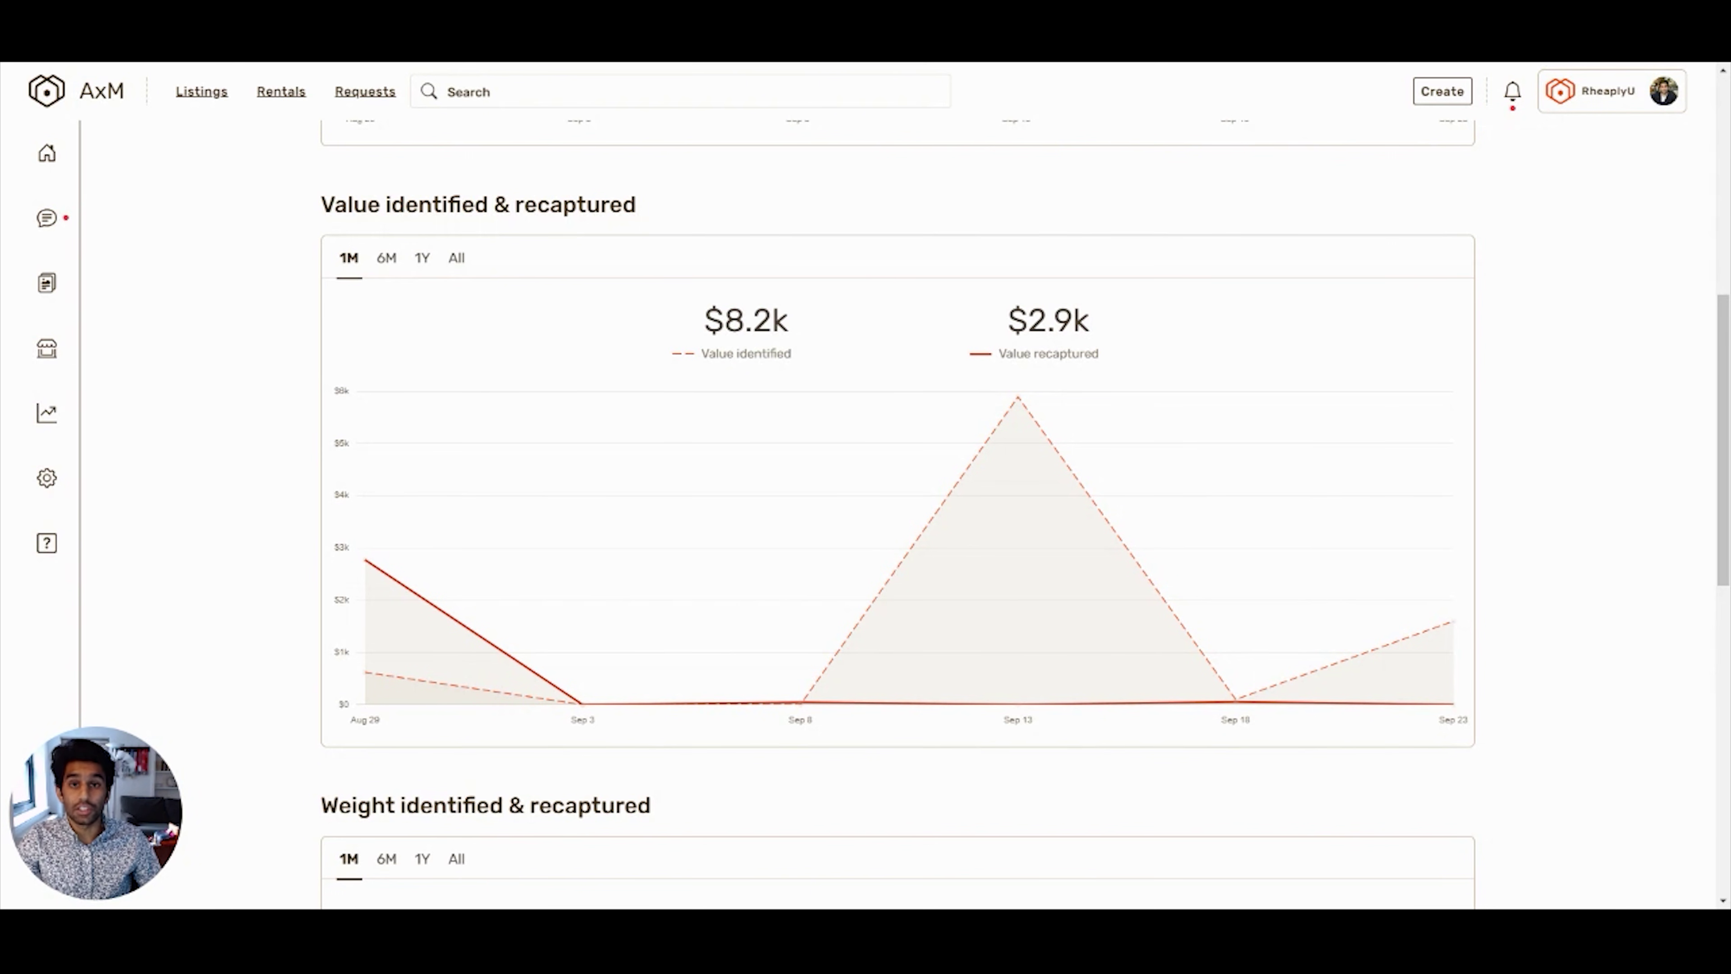
pyautogui.scroll(-7, 1051, 371)
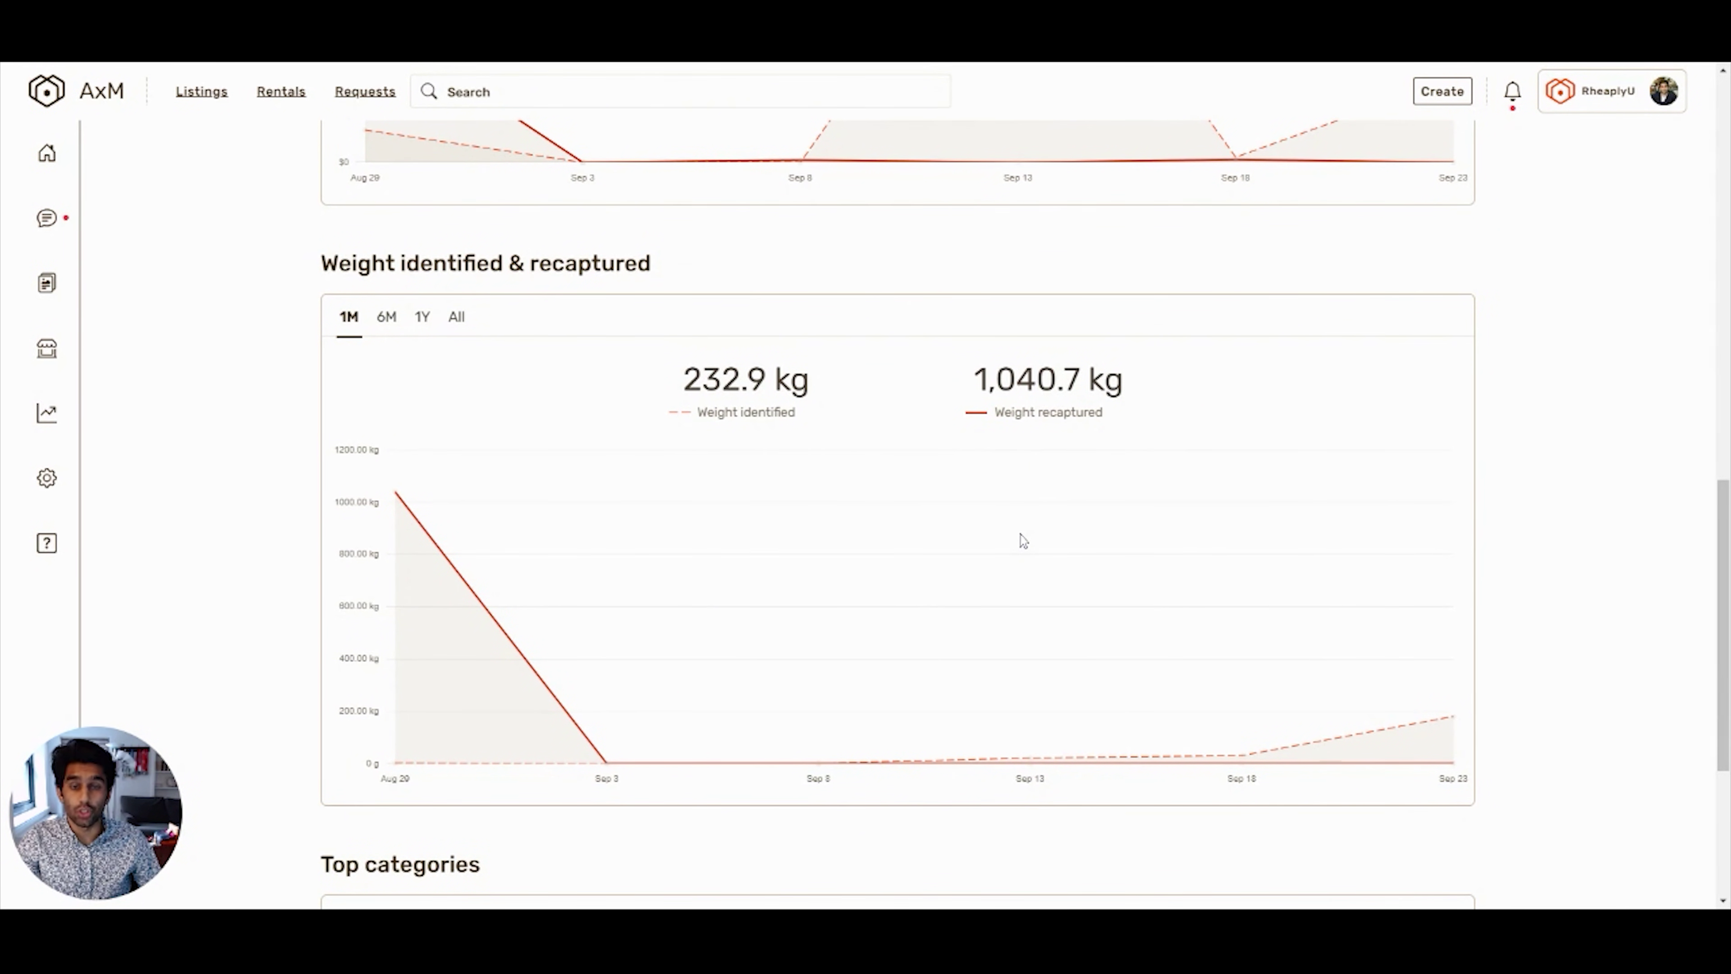
pyautogui.scroll(-5, 1023, 540)
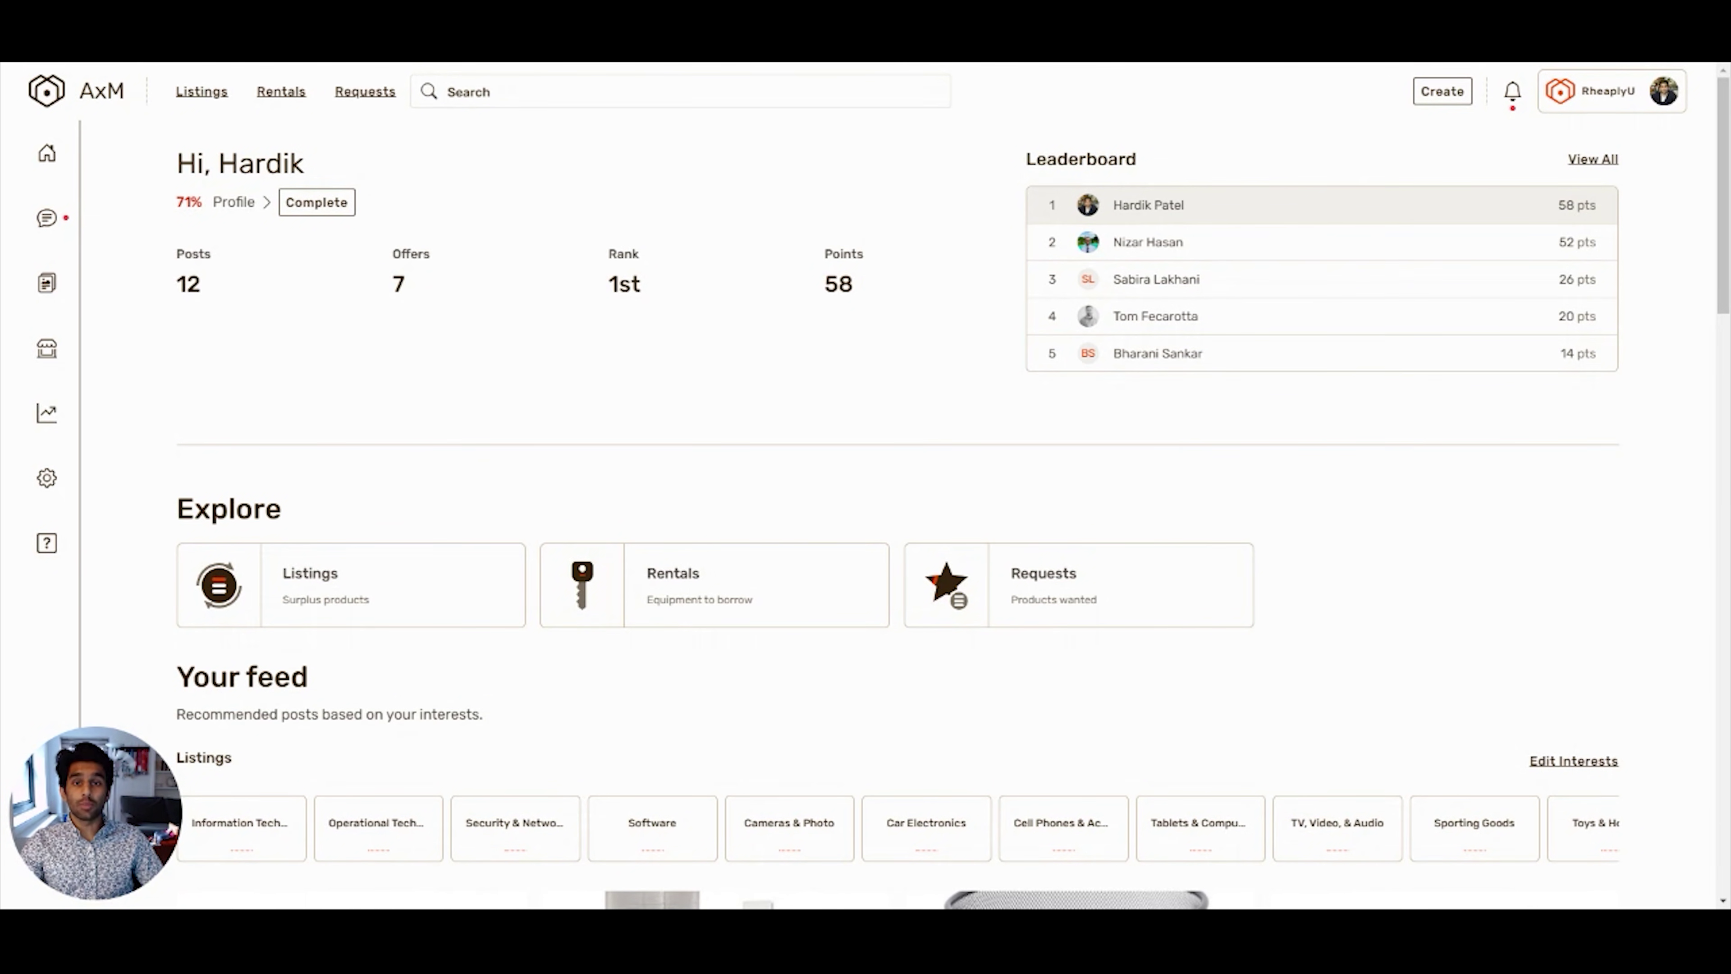
# - In the admin Users list, select and deselect the first active user, and open the new user form
pyautogui.click(46, 480)
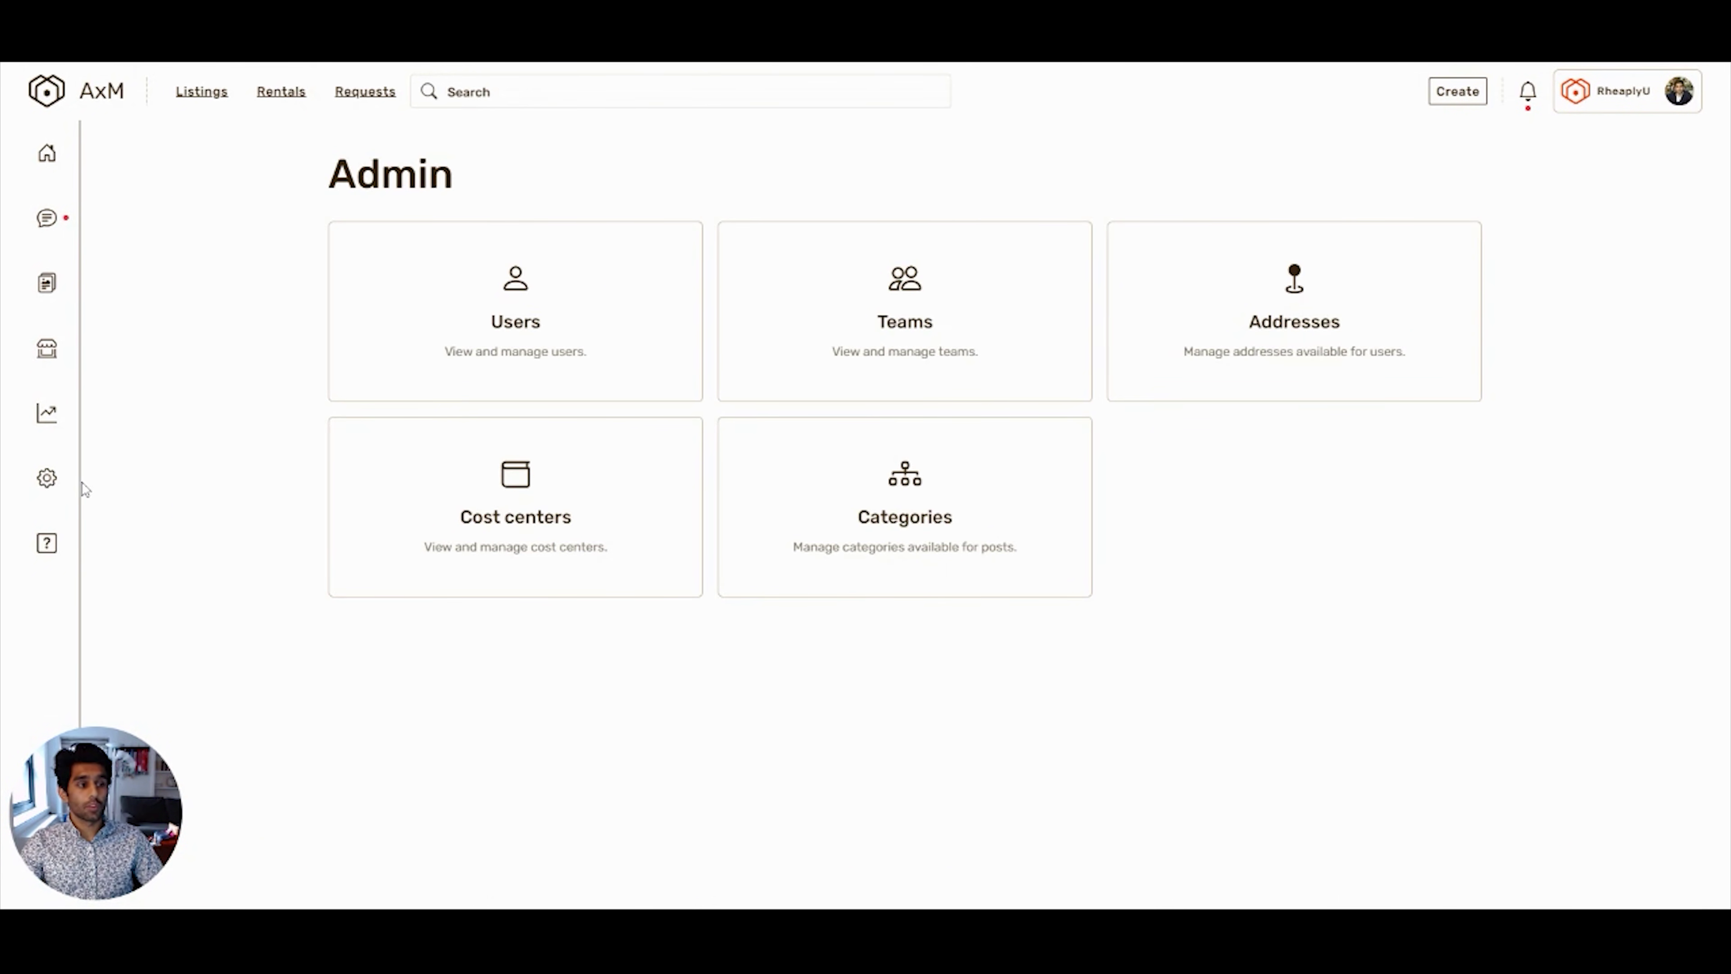
pyautogui.click(418, 344)
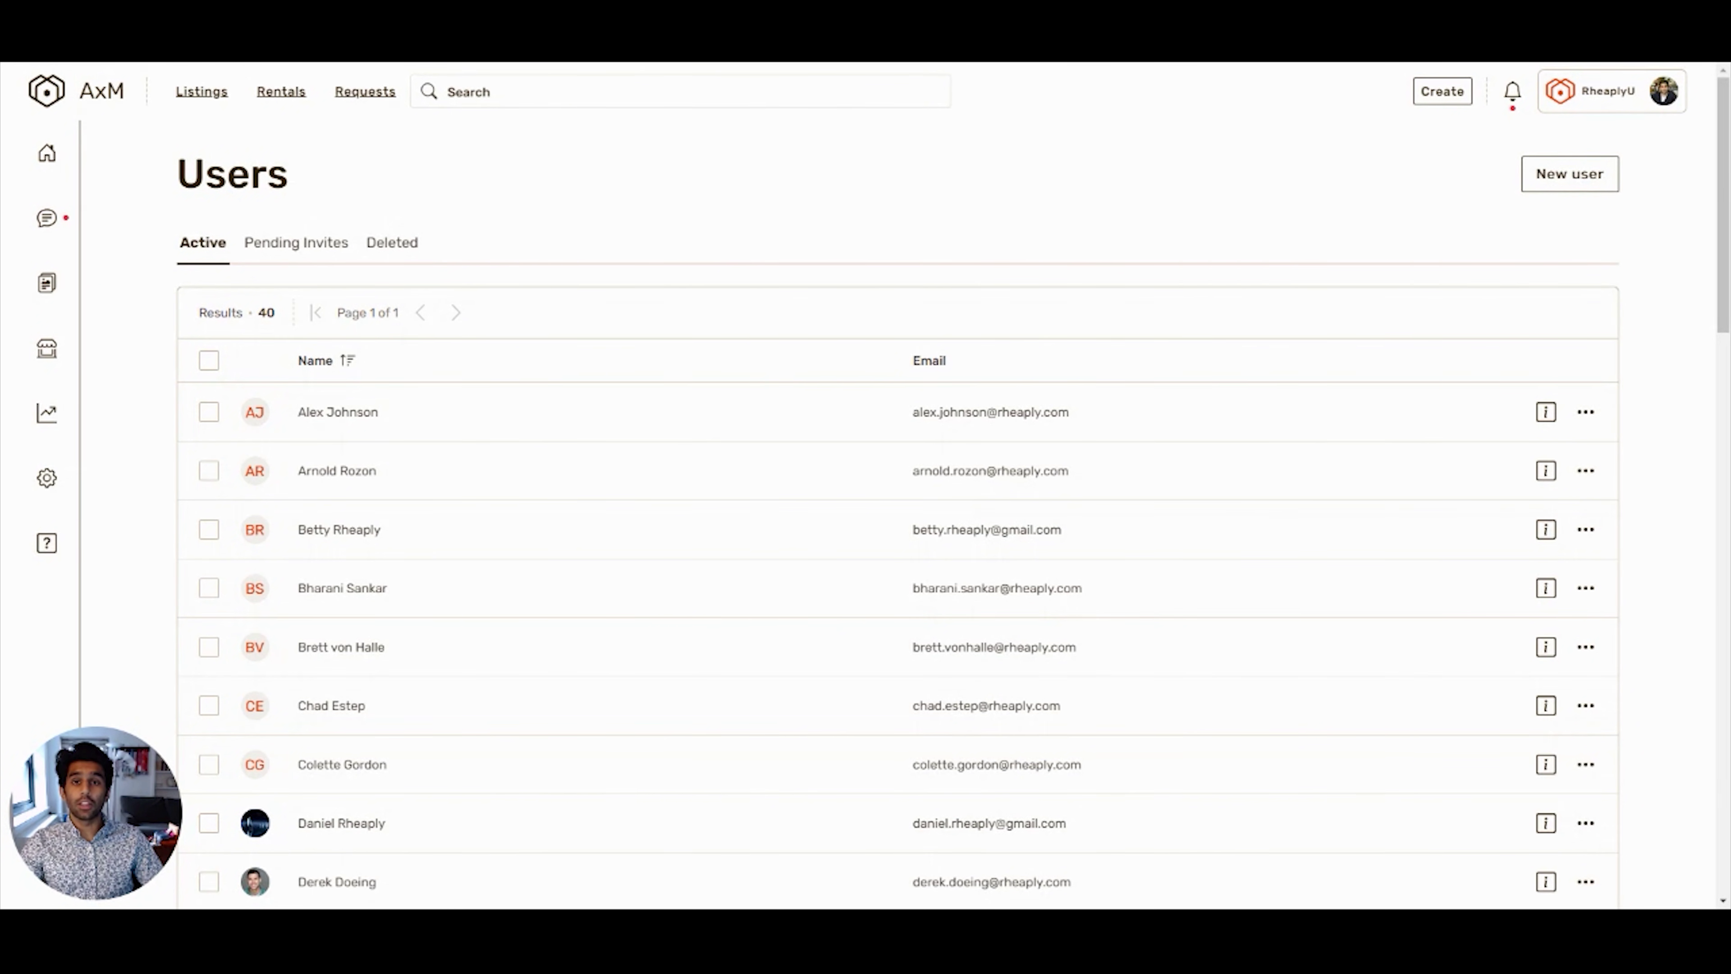
pyautogui.click(206, 417)
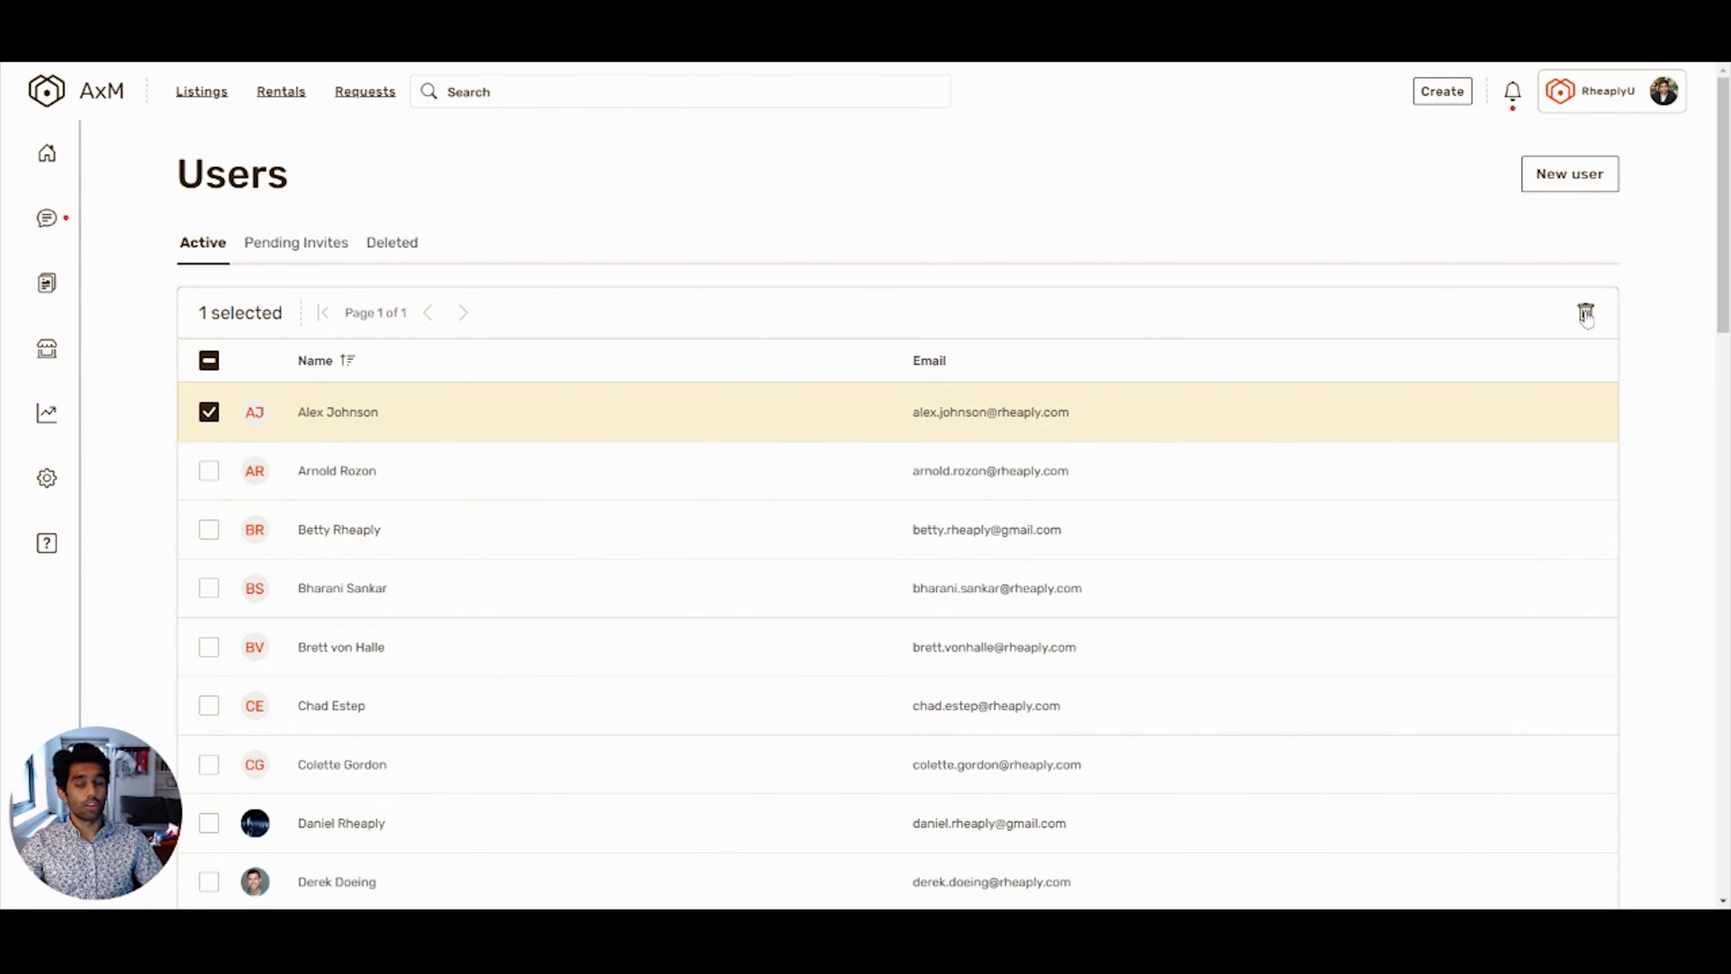
pyautogui.click(210, 413)
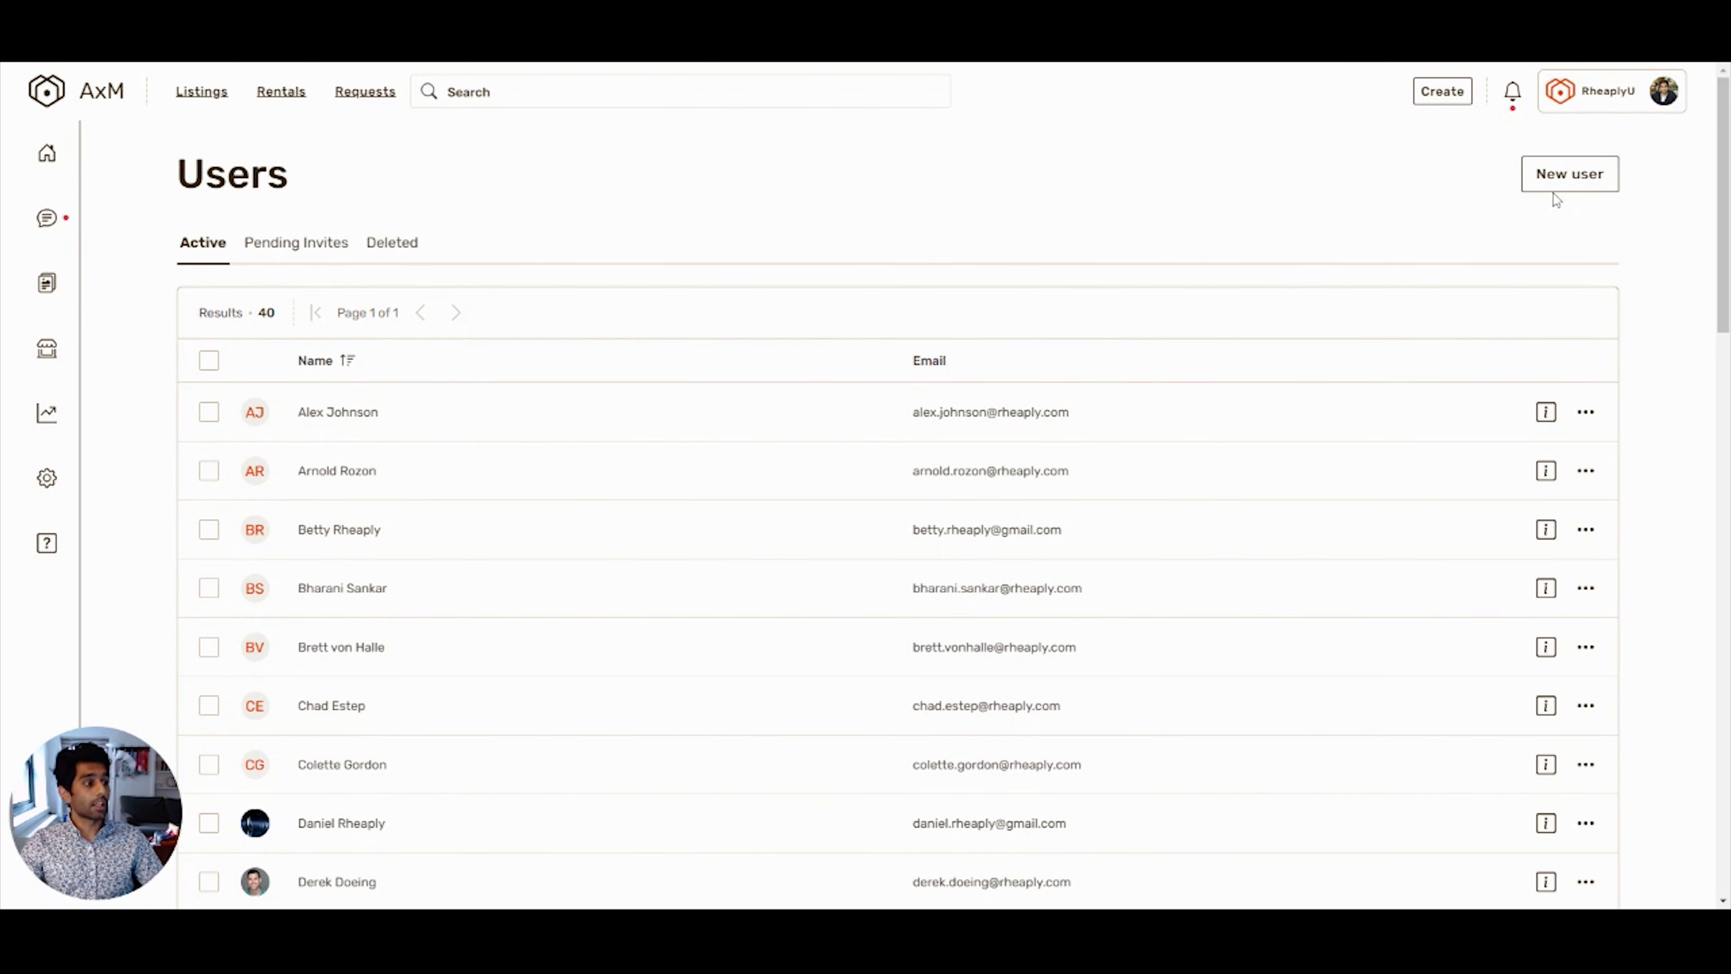
pyautogui.click(1565, 175)
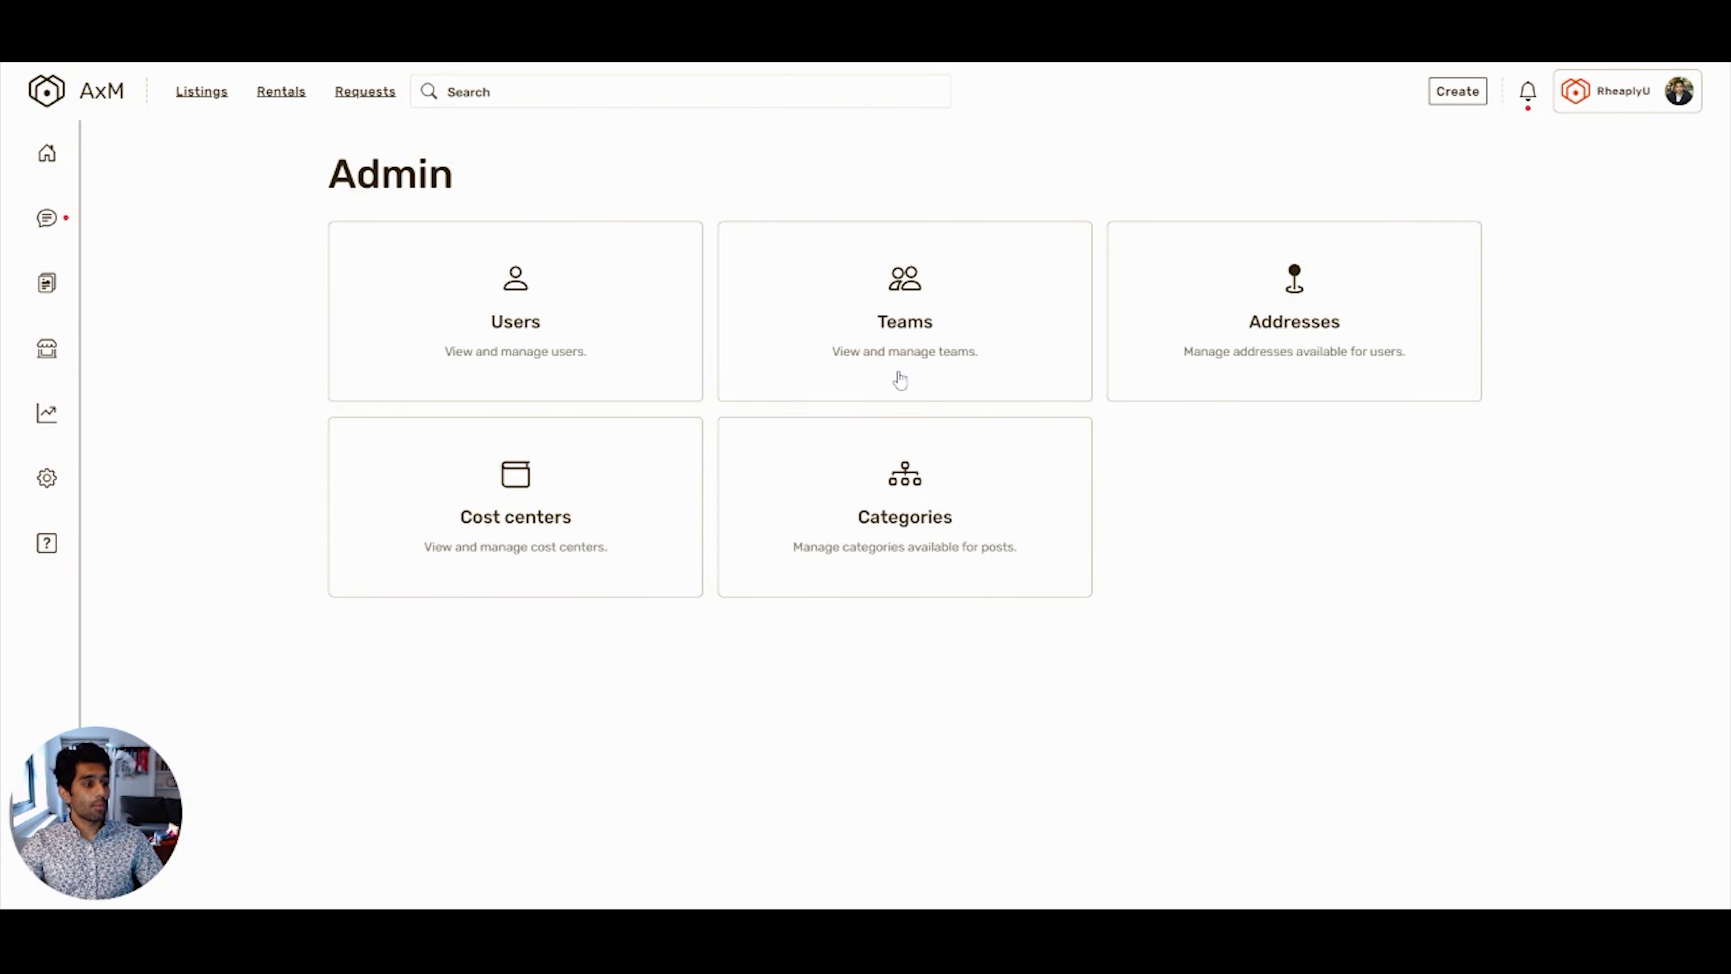
# - View the admin Teams and Addresses lists, returning to the Admin overview
pyautogui.click(1046, 339)
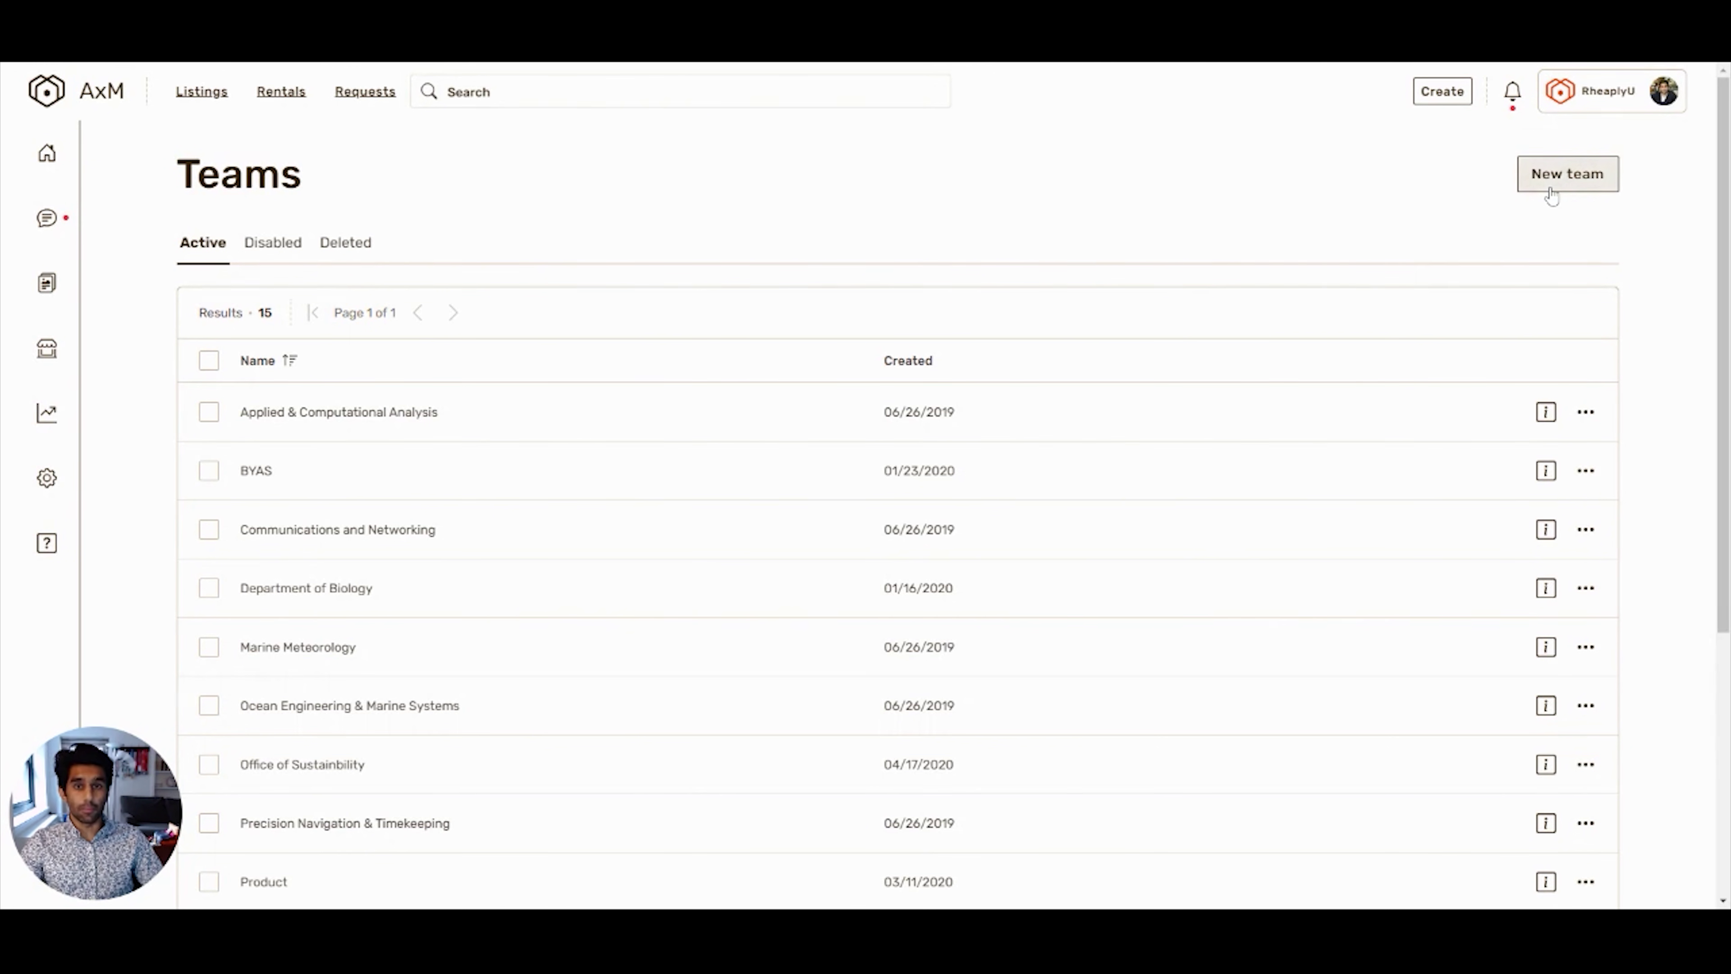
pyautogui.hotkey('alt', 'Left')
pyautogui.click(1319, 333)
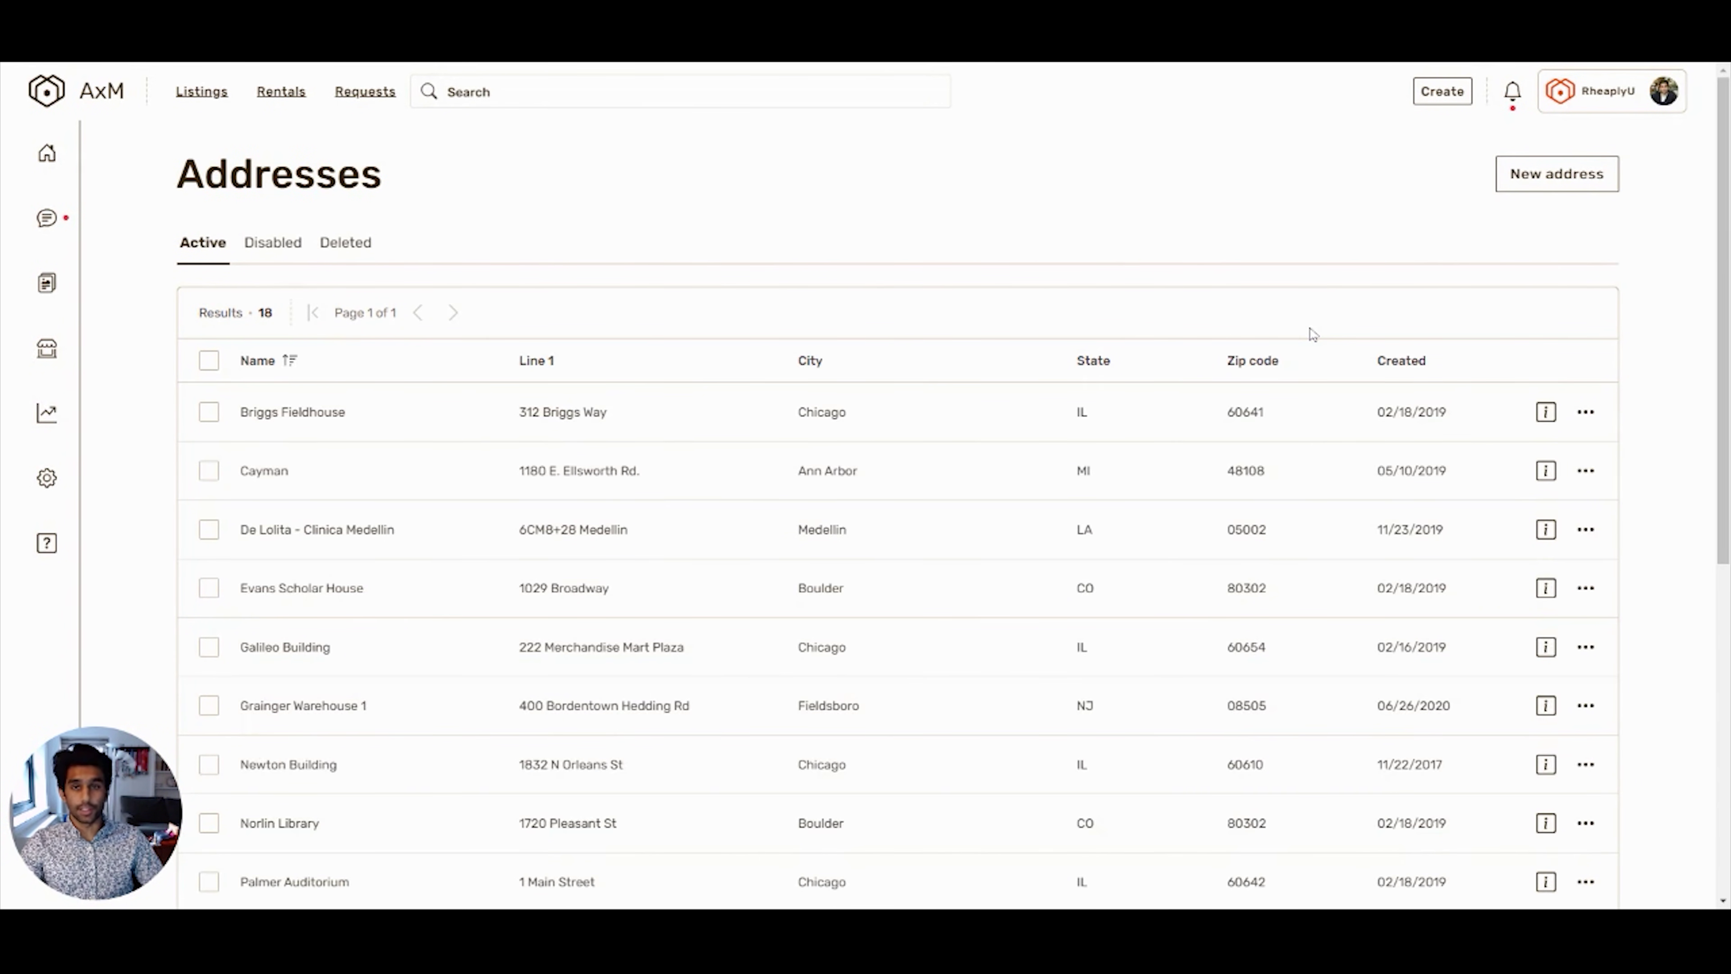
pyautogui.hotkey('alt', 'Left')
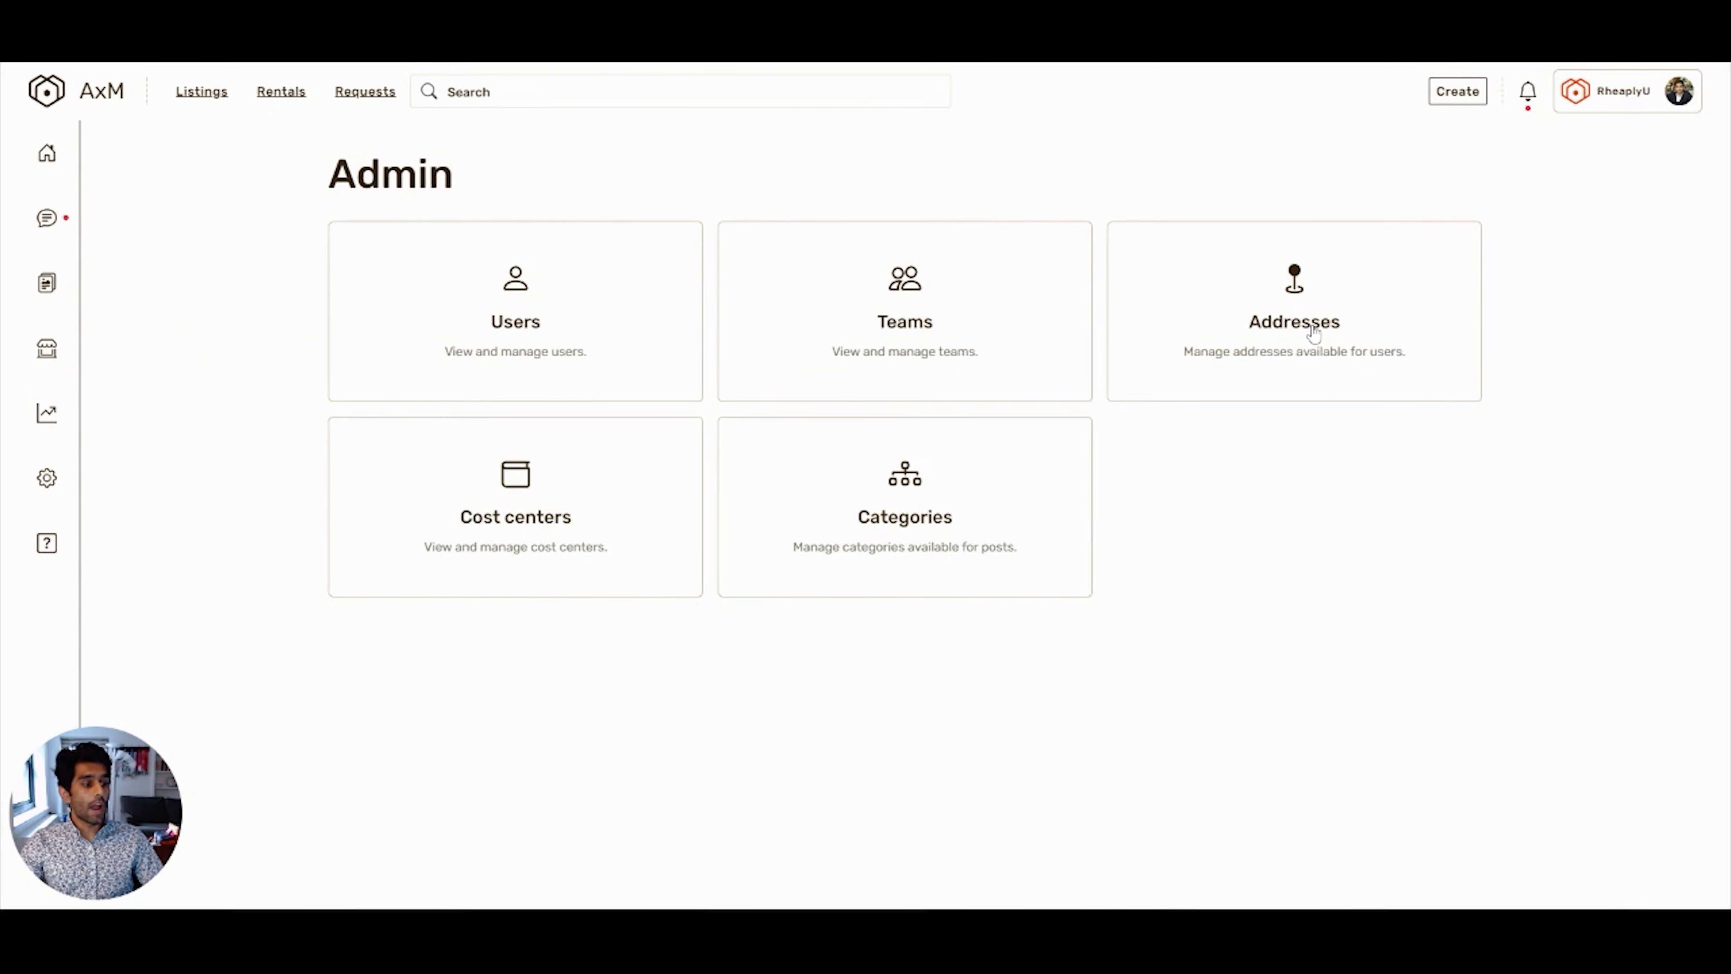
# - In the admin listing categories, turn the Motors and Workspace groups off and back on, and expand the Motors categories
pyautogui.click(1027, 508)
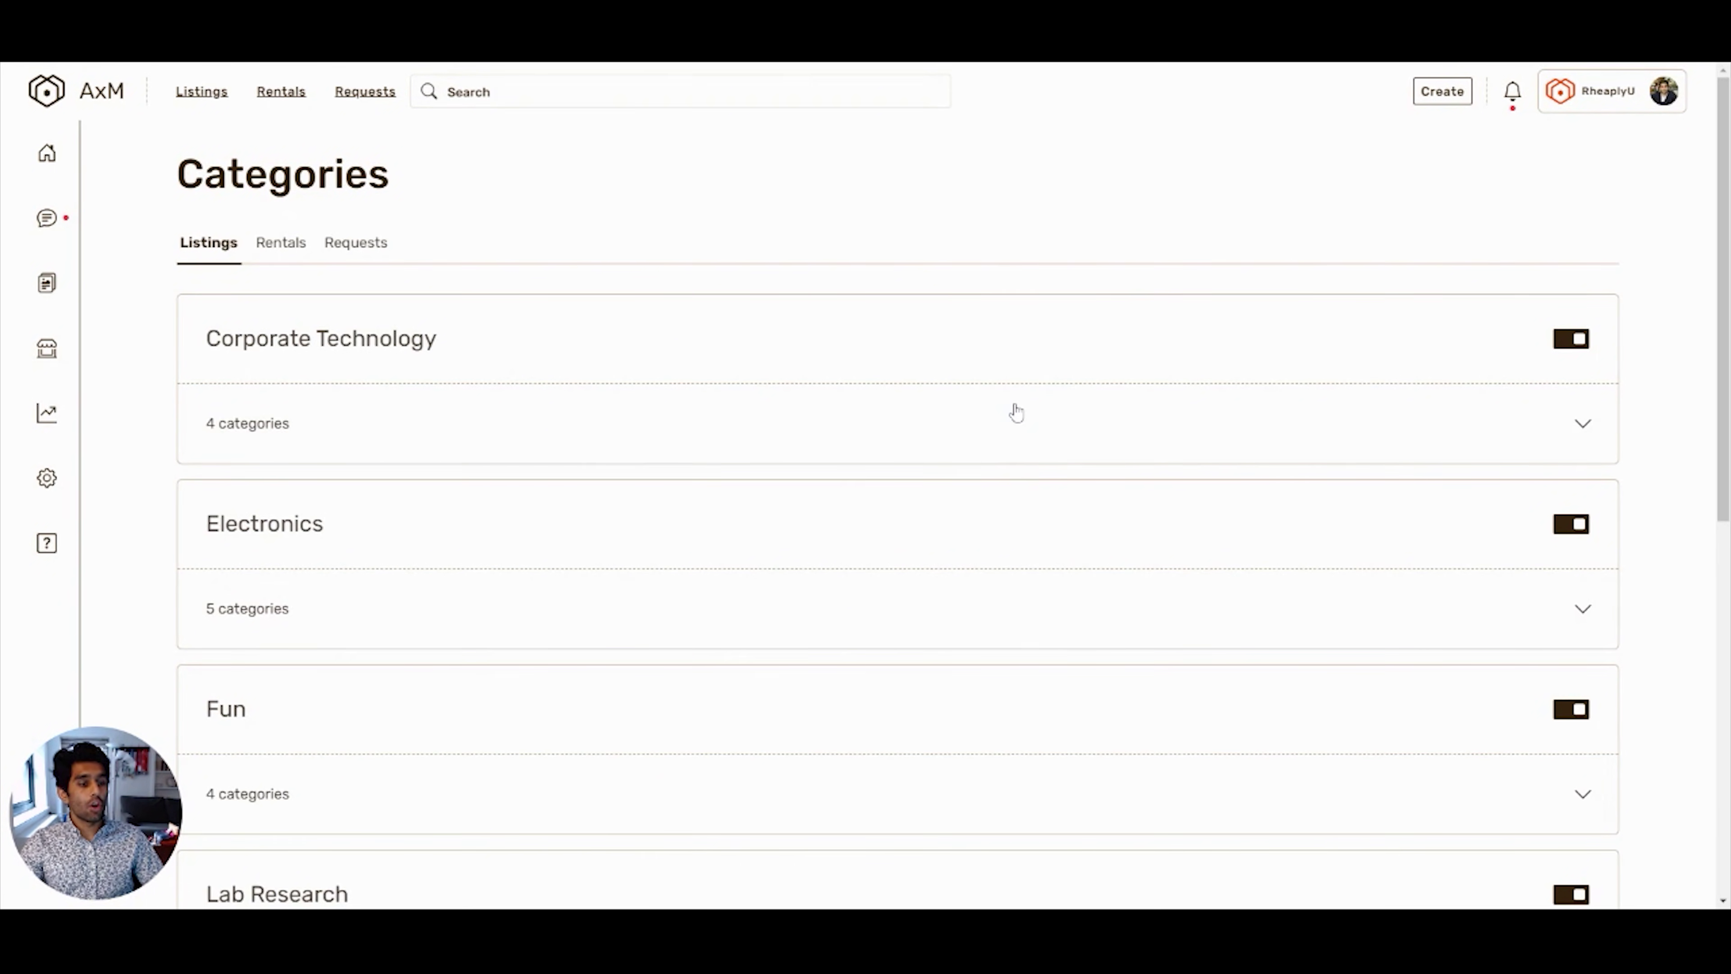
pyautogui.scroll(-10, 1018, 412)
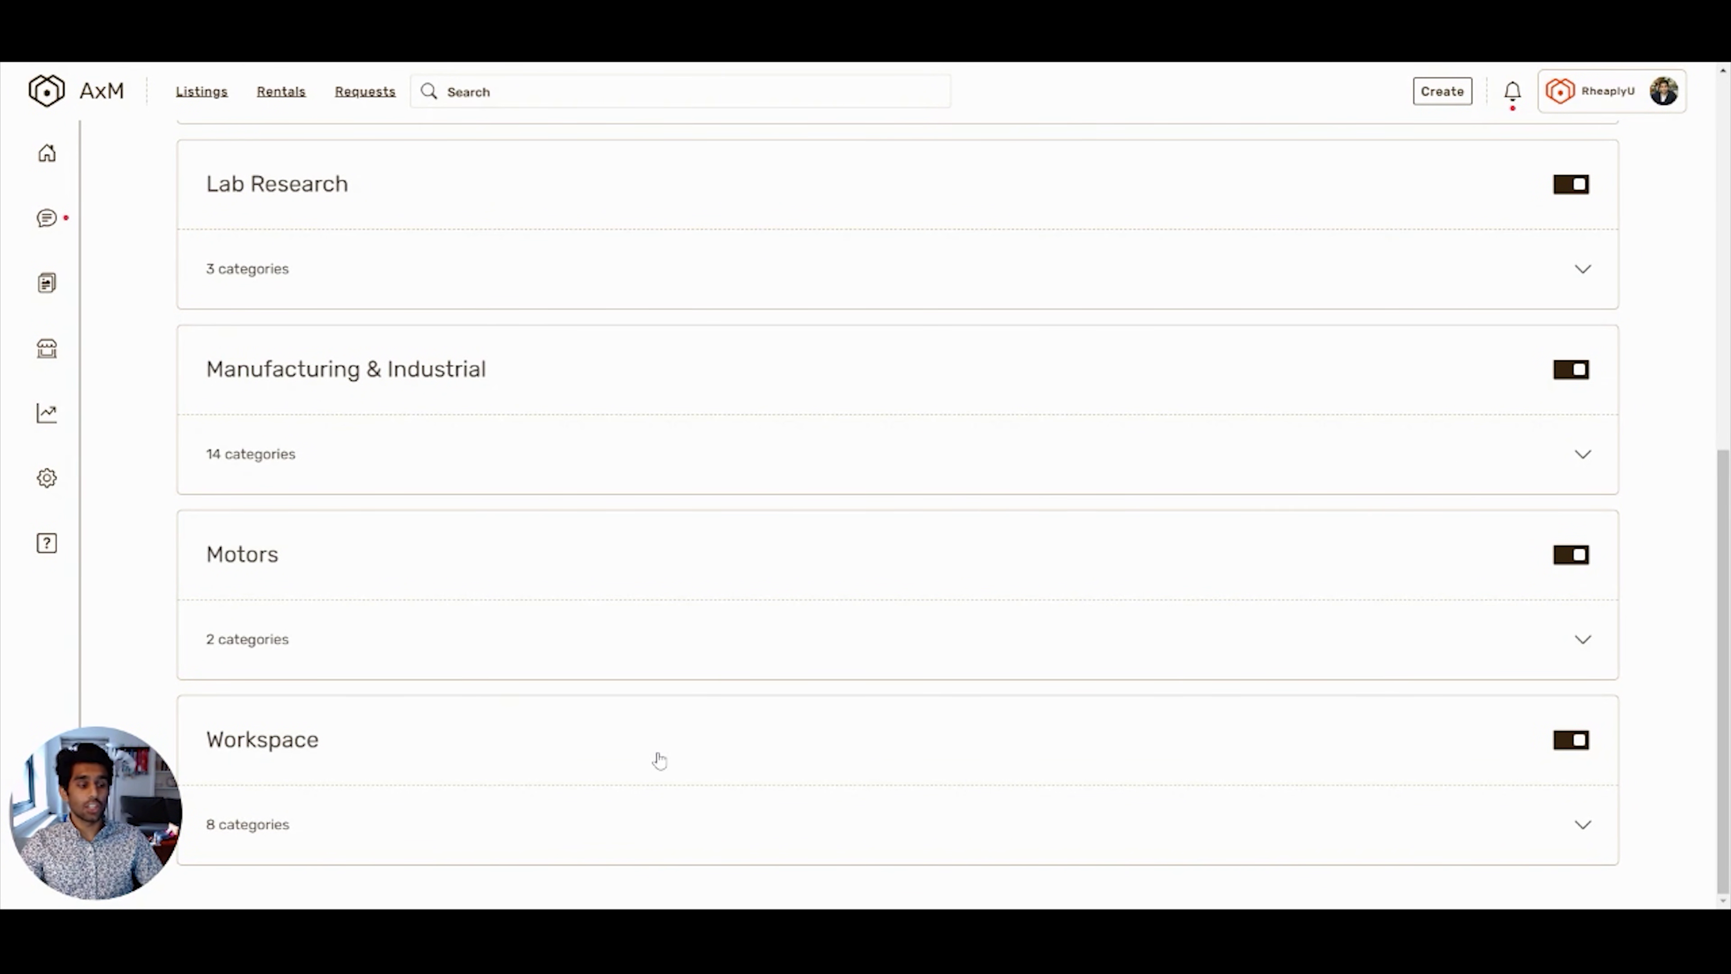
pyautogui.click(1570, 561)
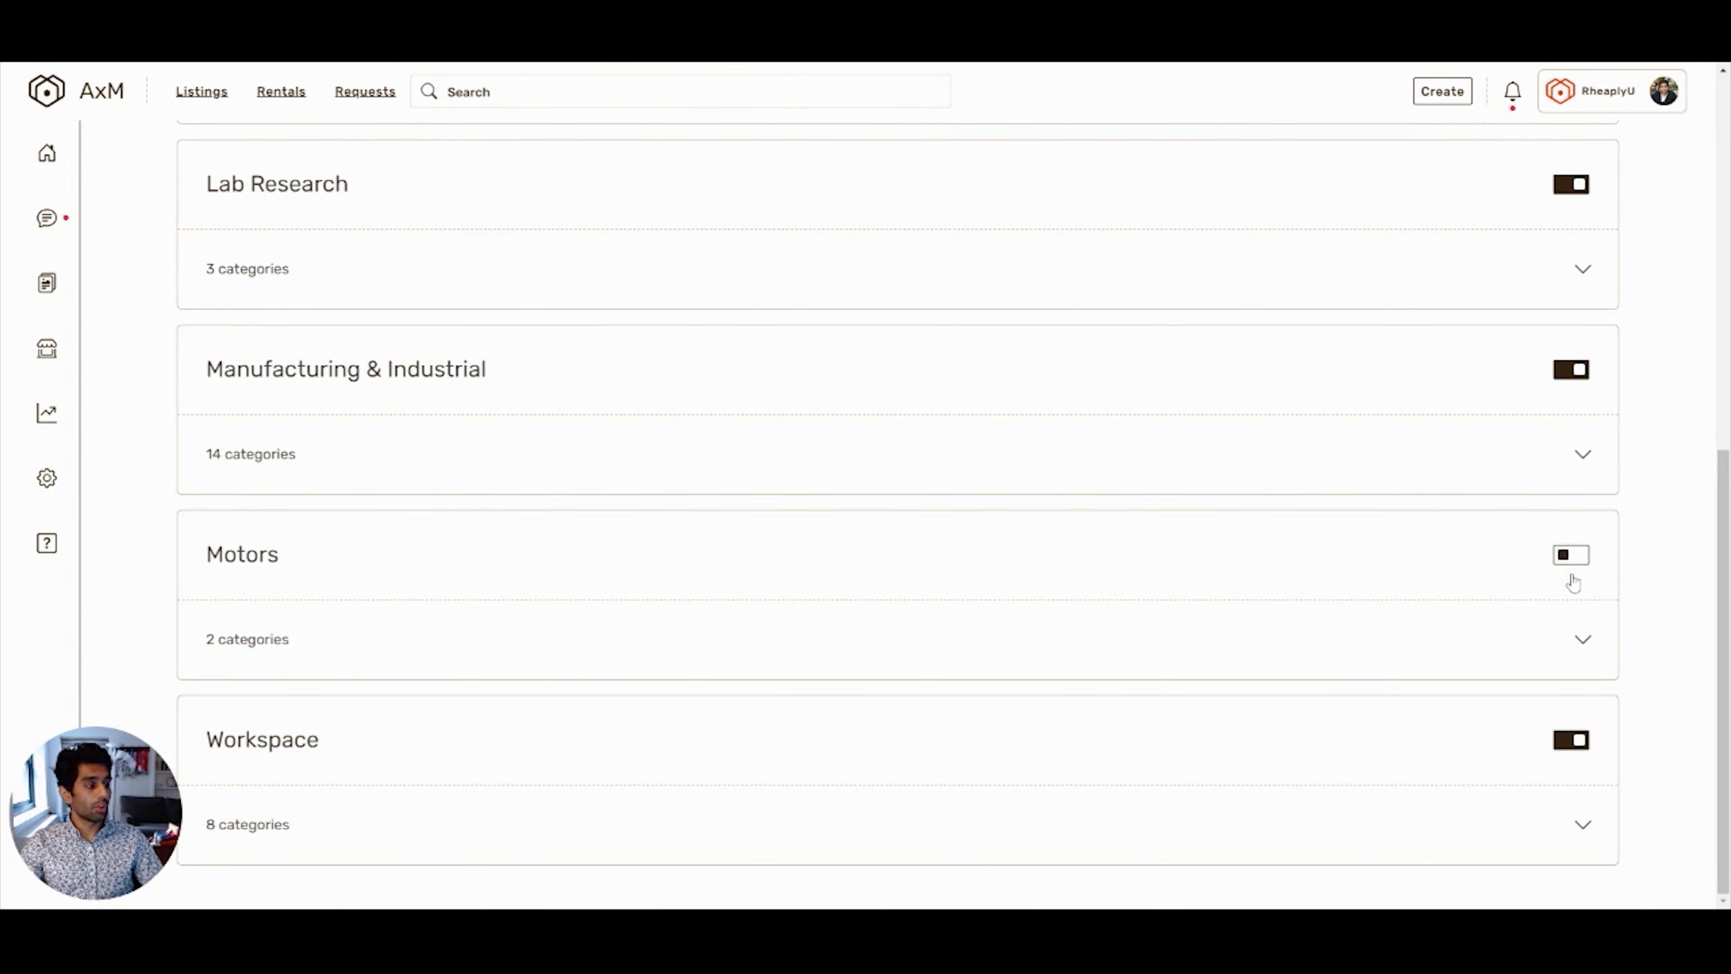
pyautogui.click(1580, 749)
pyautogui.click(1581, 750)
pyautogui.click(1574, 557)
pyautogui.click(1584, 638)
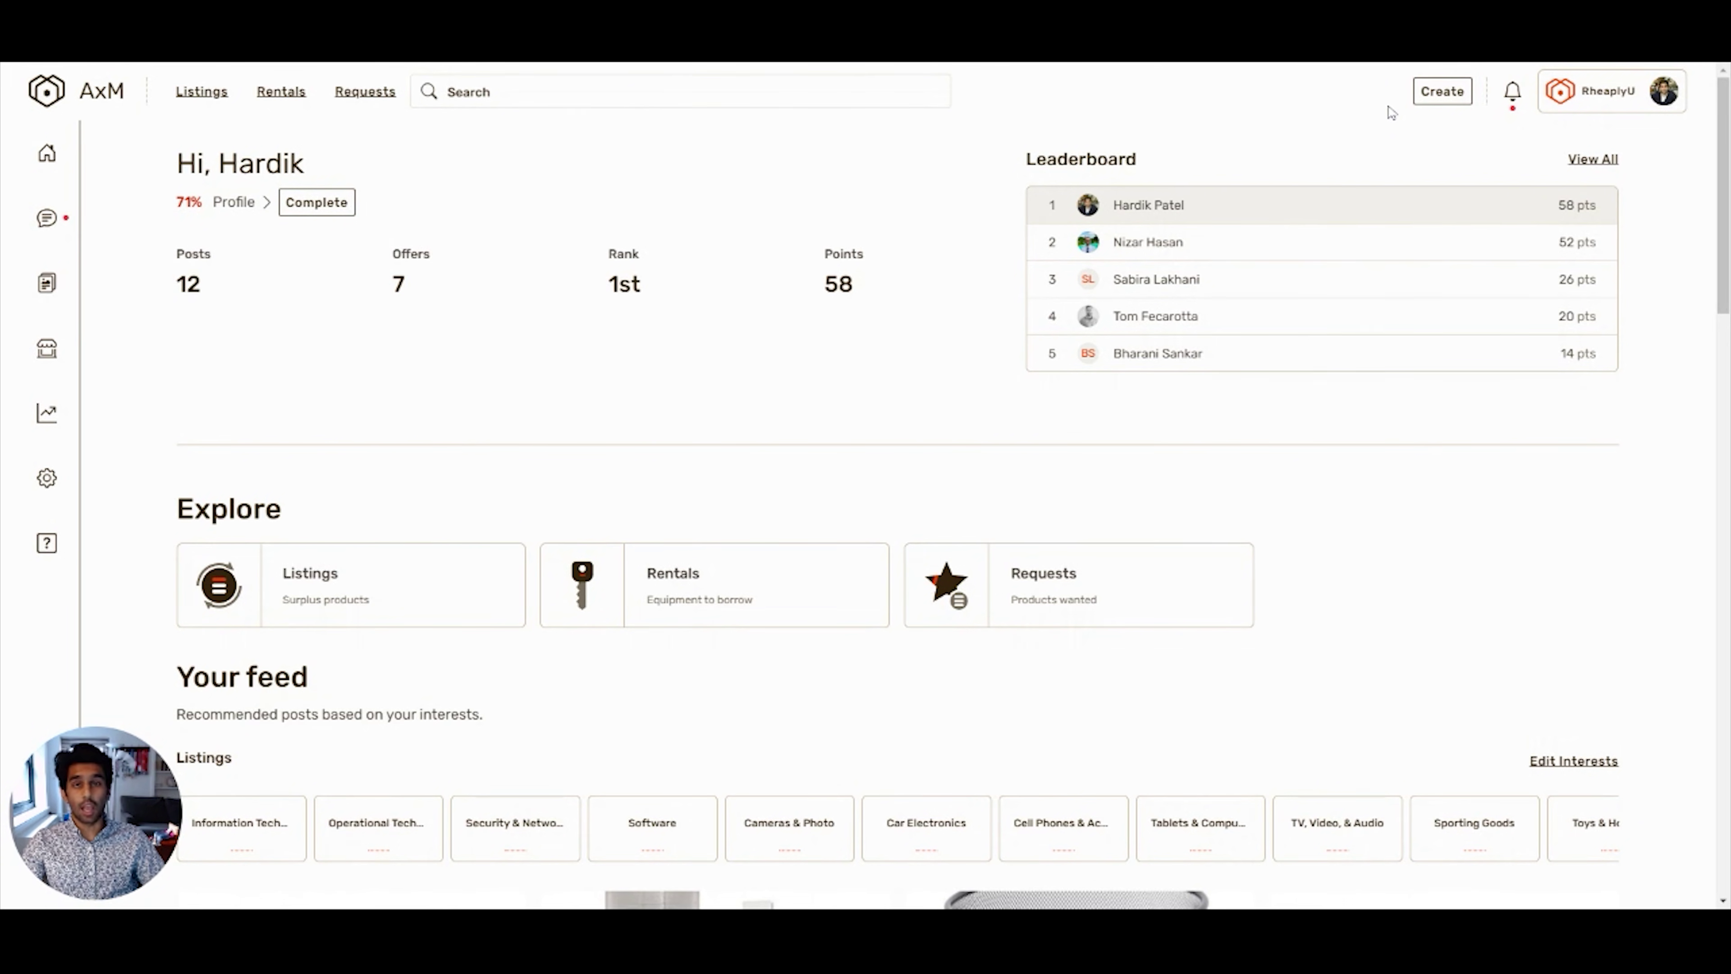
# - Open the help chat and start a new message to Rheaply support
pyautogui.click(39, 553)
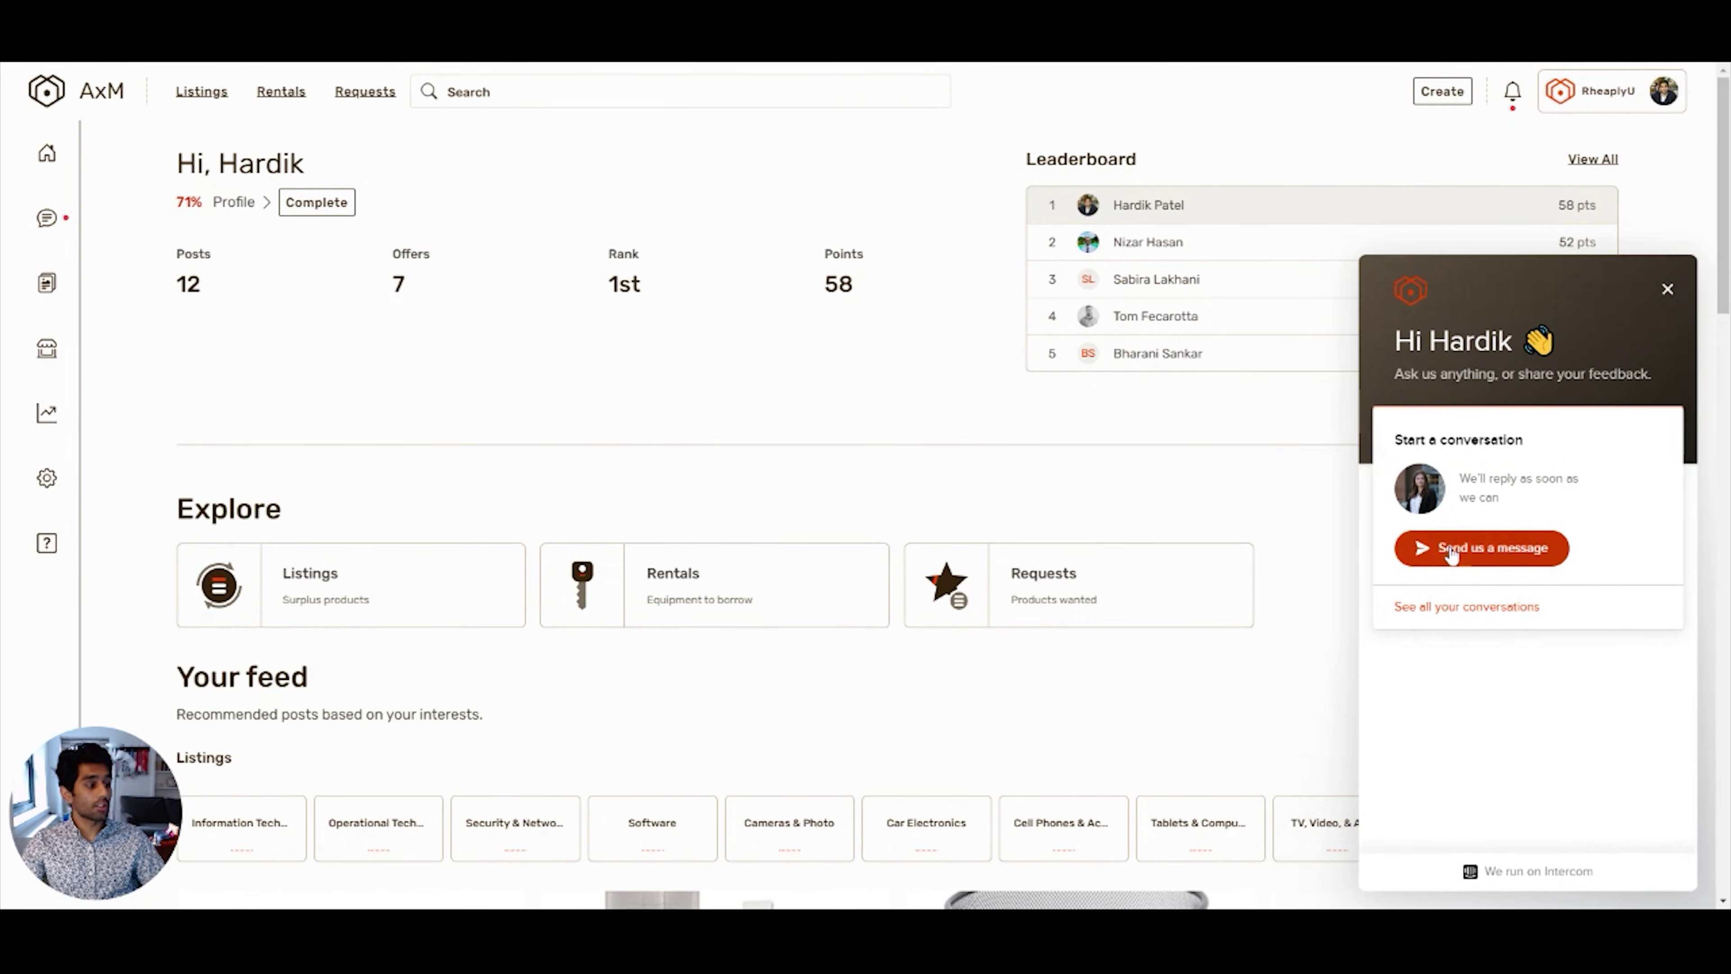
pyautogui.click(1457, 557)
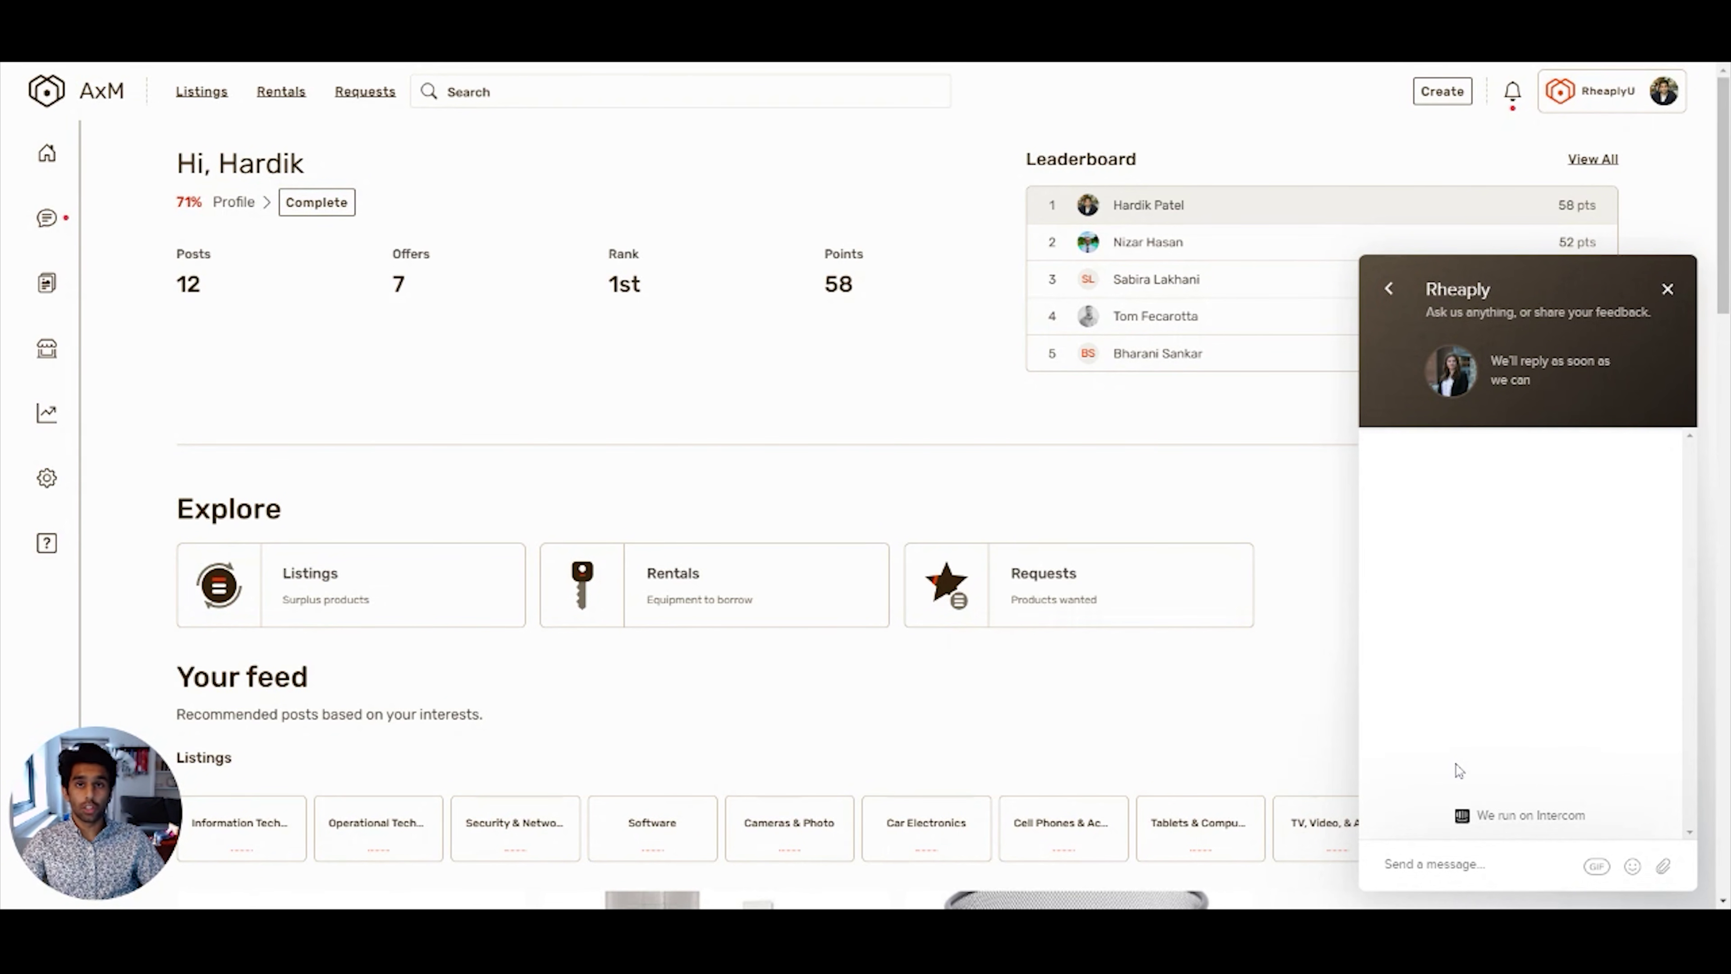